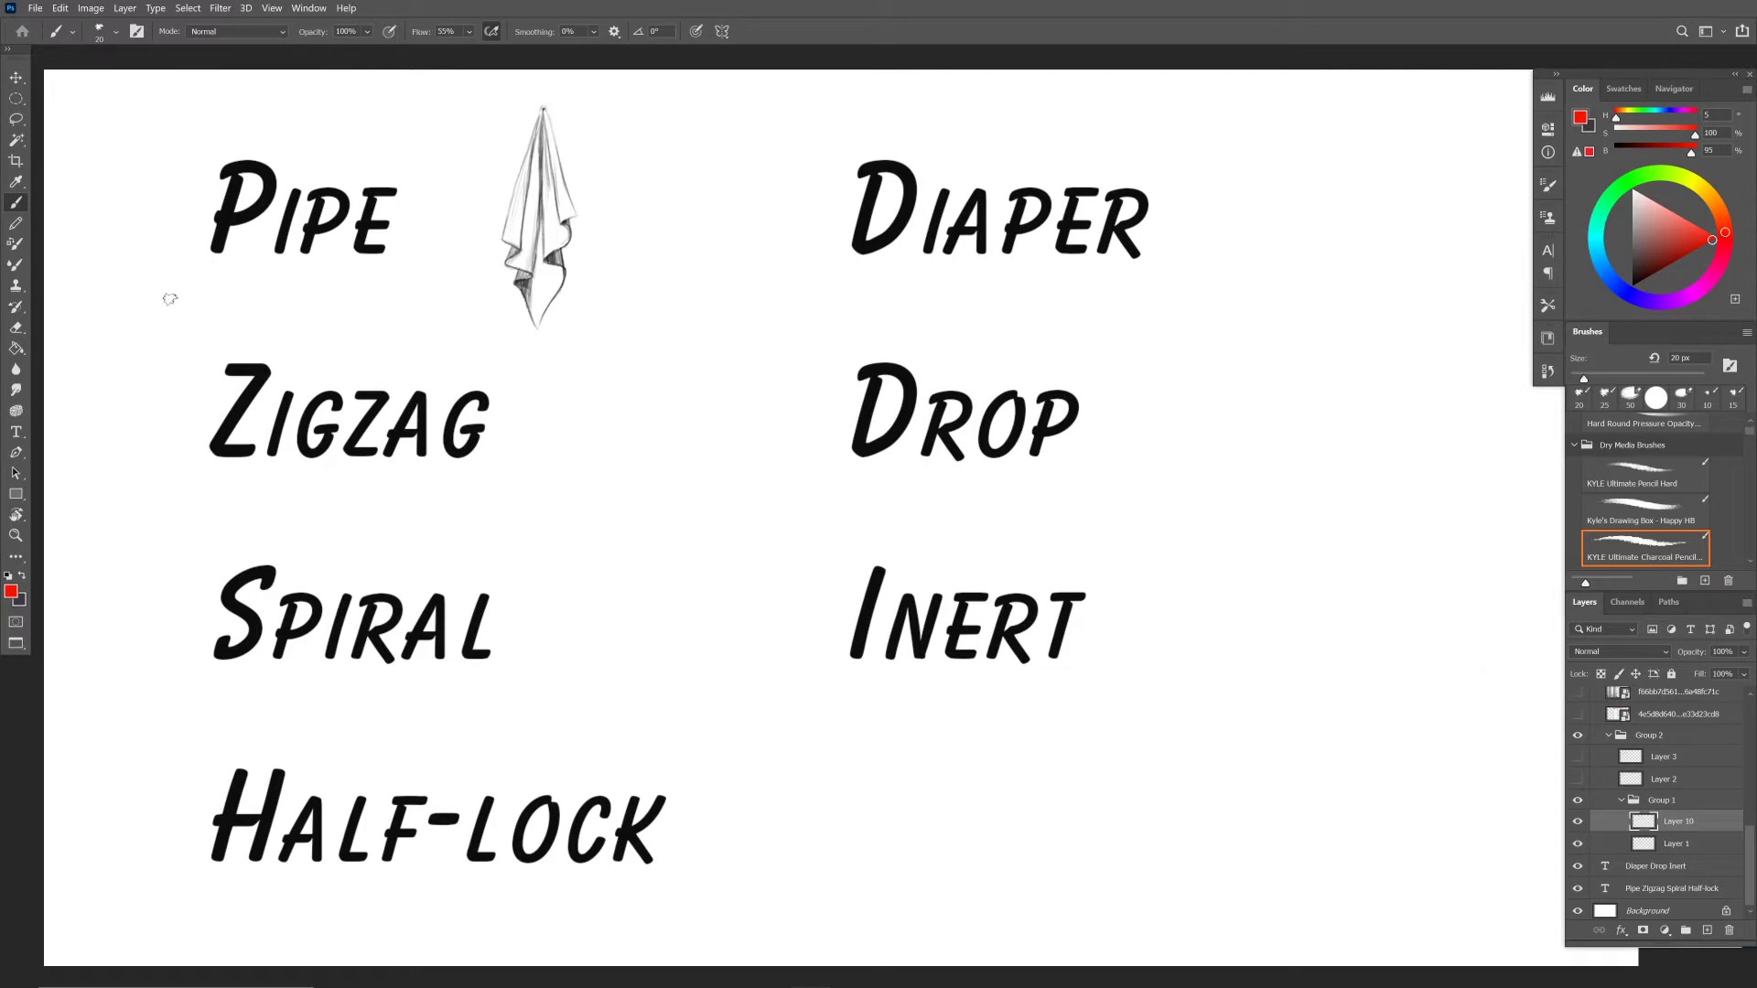
# Strike through the word Pipe in red and circle the word Zigzag.
pyautogui.moveTo(170, 299); pyautogui.dragTo(491, 101)
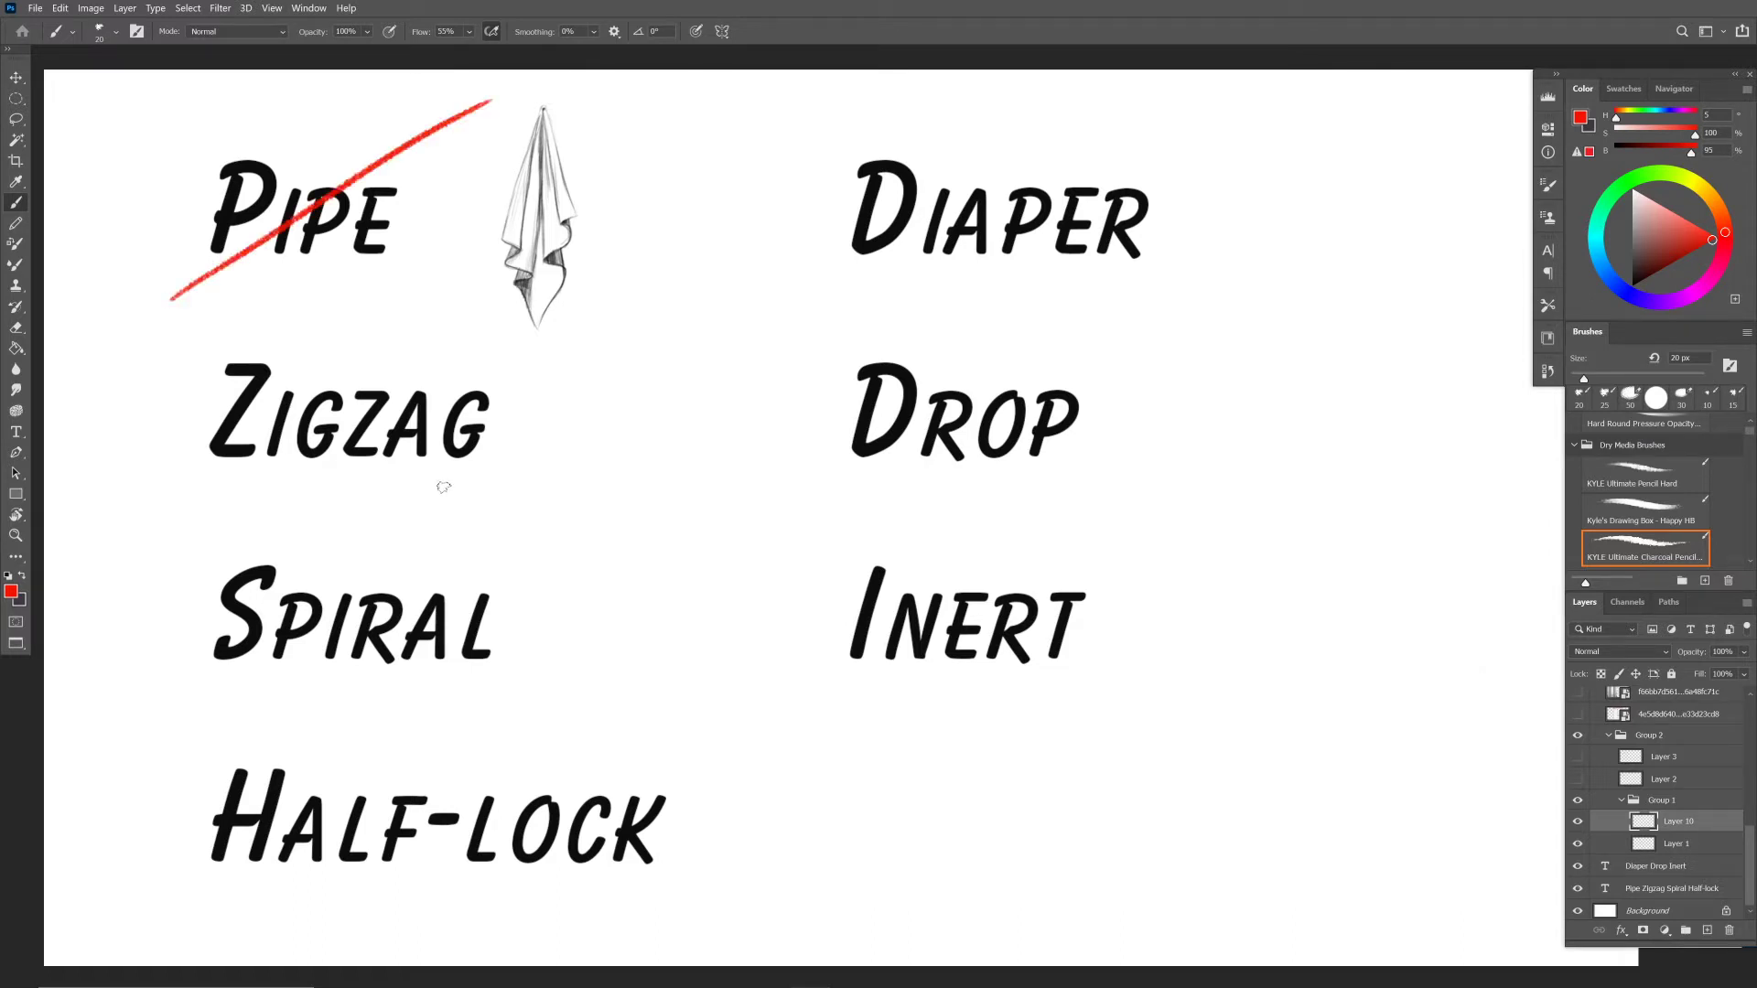
pyautogui.moveTo(393, 518)
pyautogui.mouseDown()
pyautogui.moveTo(426, 293)
pyautogui.moveTo(466, 523)
pyautogui.mouseUp()
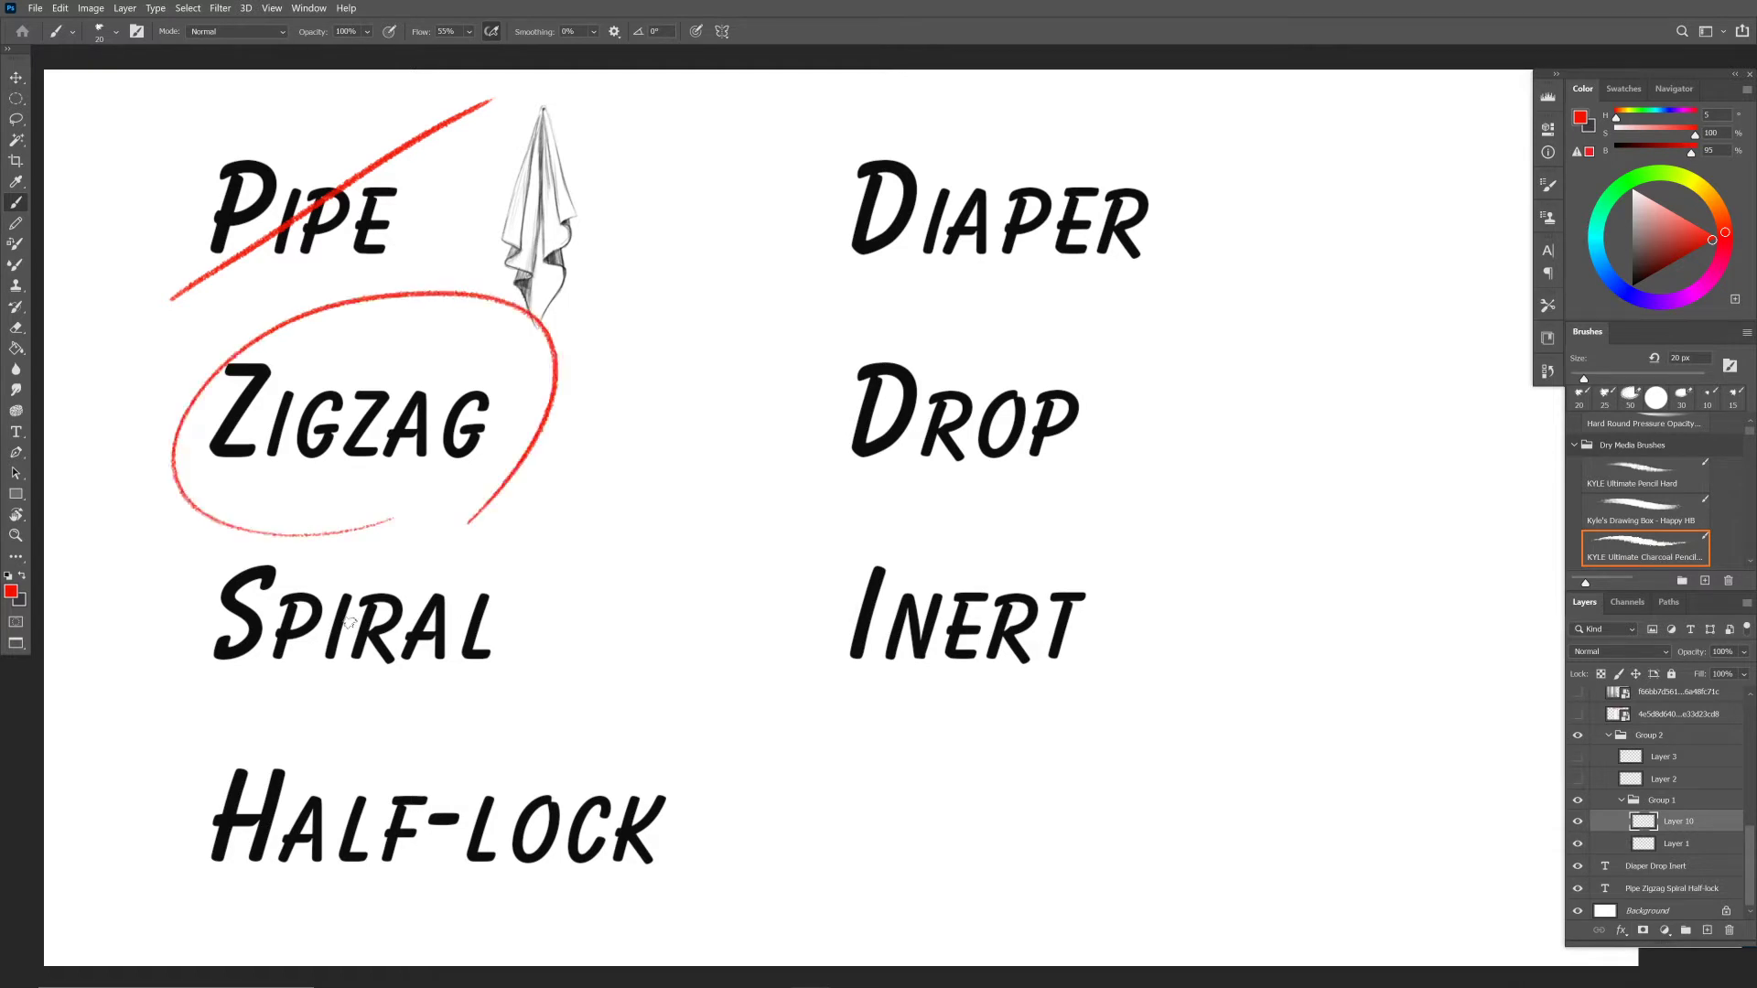
# Sketch the bent leg's light pencil construction lines and both outer contours beside the trouser photo.
pyautogui.moveTo(955, 227); pyautogui.dragTo(939, 388)
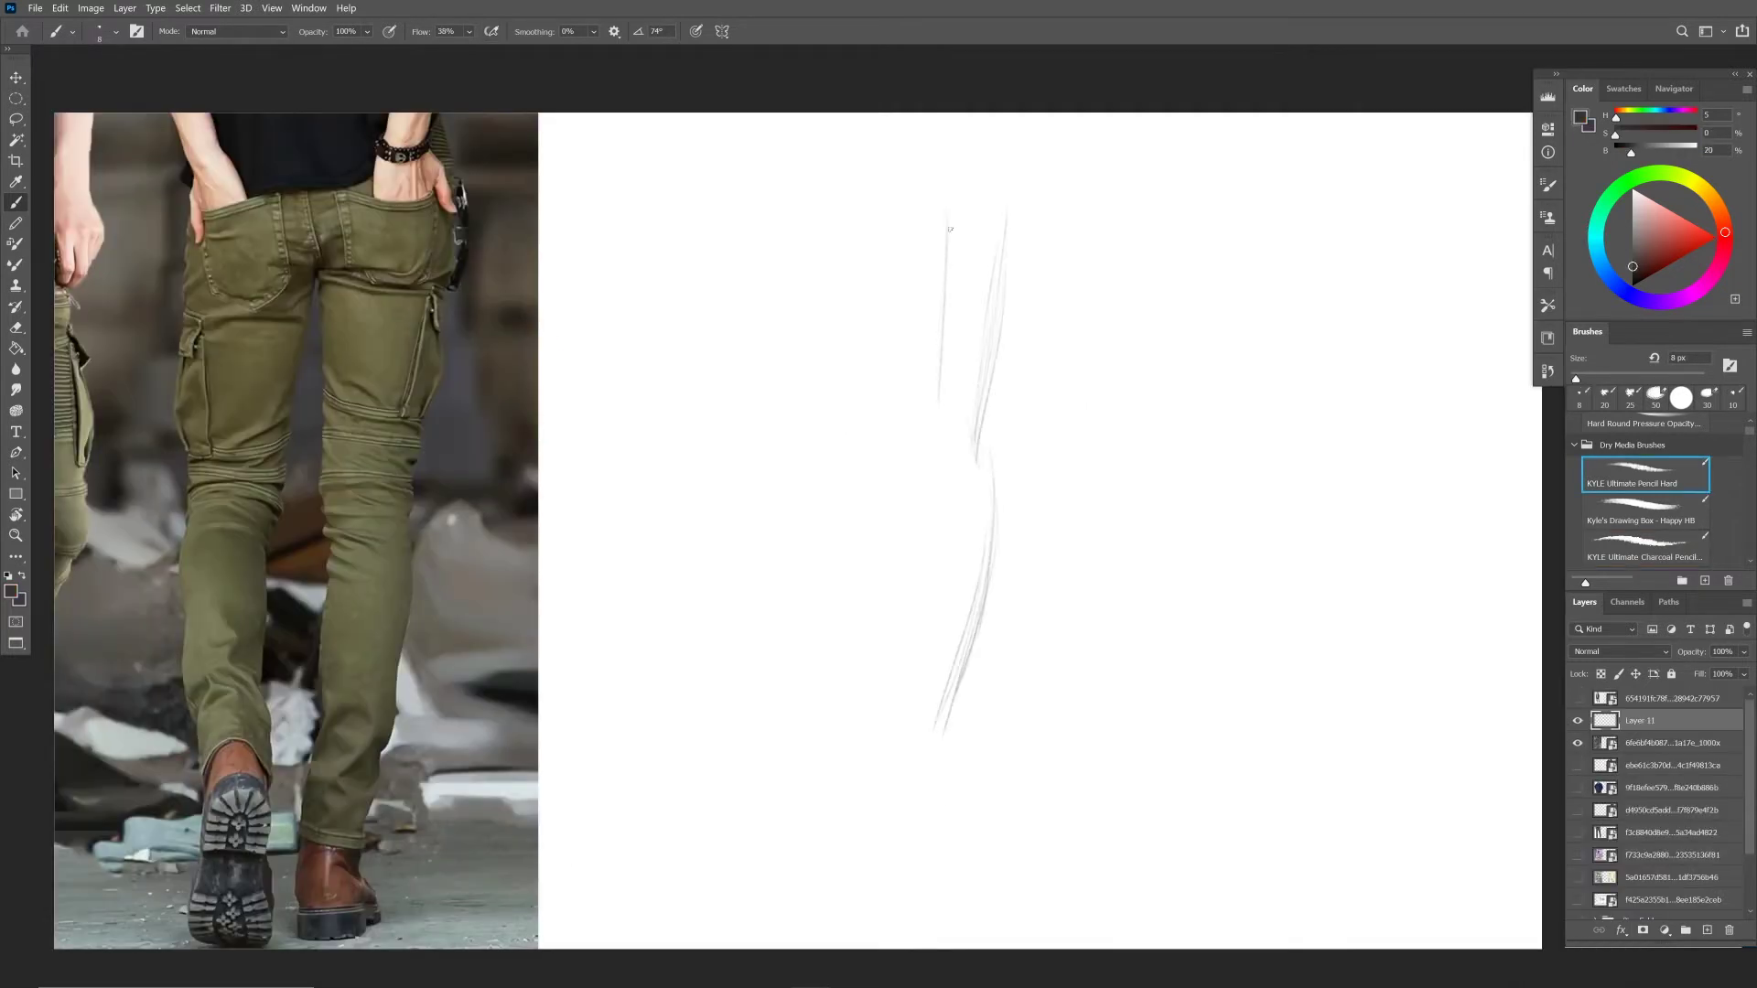
pyautogui.moveTo(1027, 462); pyautogui.dragTo(971, 726)
pyautogui.moveTo(941, 485); pyautogui.dragTo(916, 732)
pyautogui.moveTo(1032, 354); pyautogui.dragTo(1028, 413)
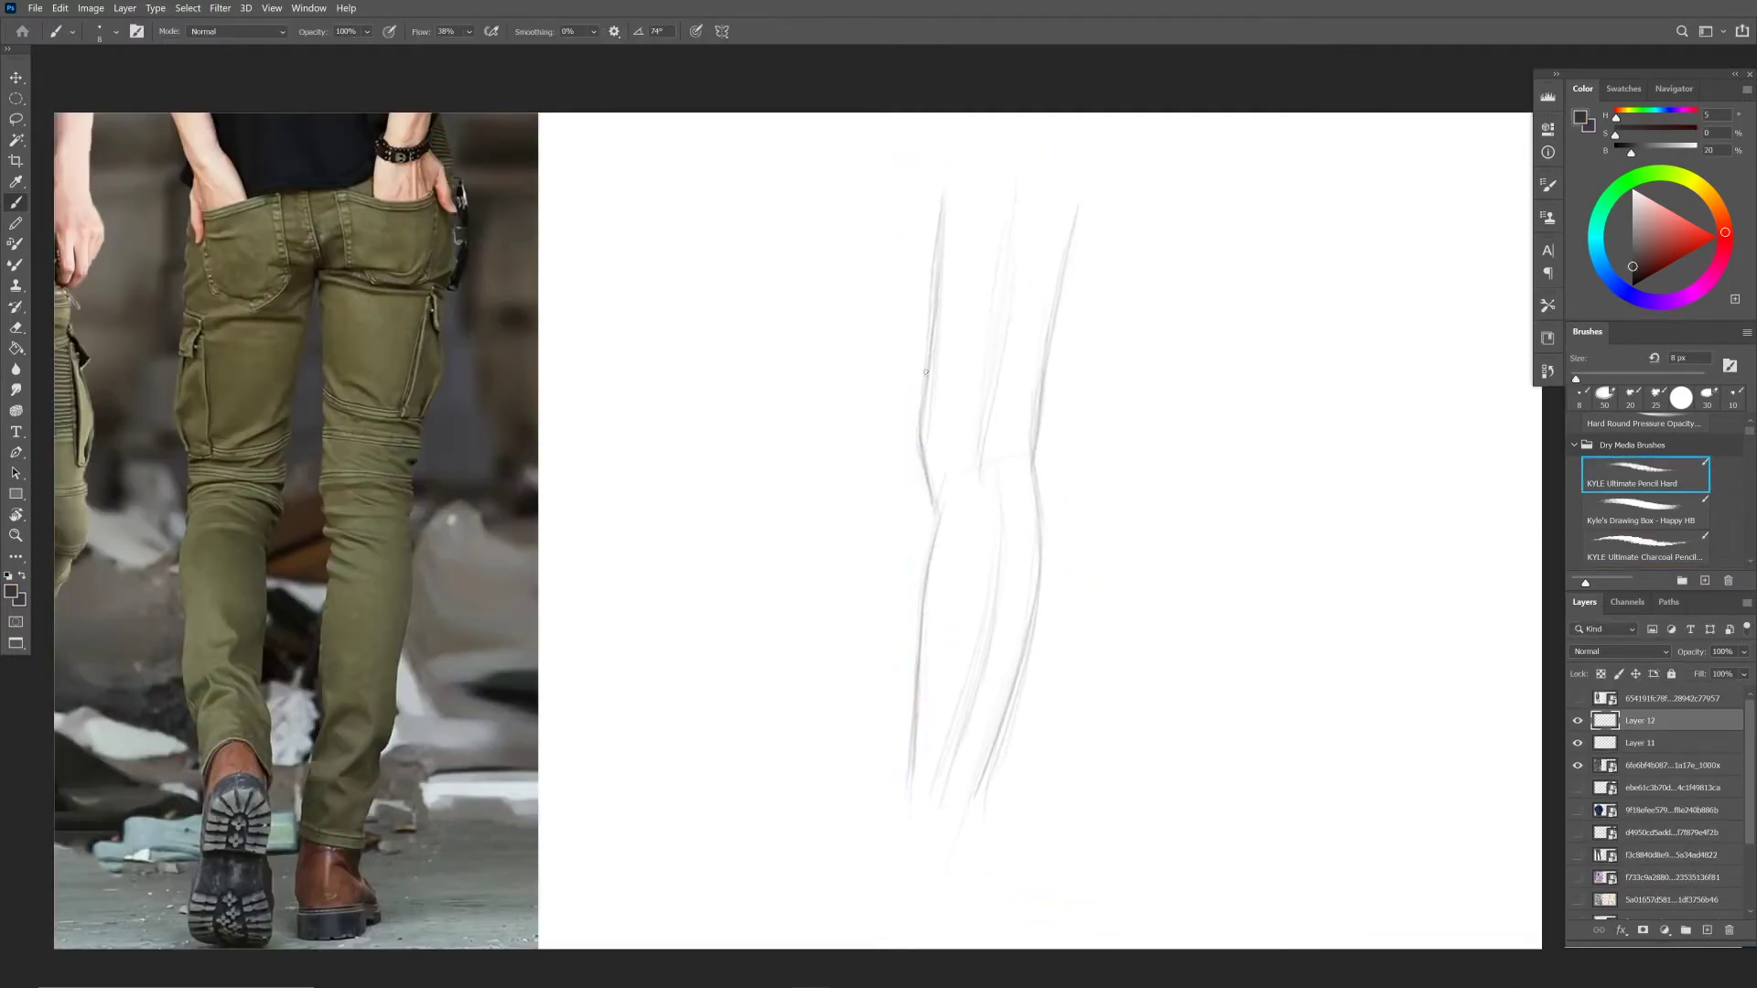
pyautogui.moveTo(929, 377); pyautogui.dragTo(923, 485)
# Draw alternating zigzag folds across the knee and strengthen the lower leg's outer contour.
pyautogui.moveTo(928, 475)
pyautogui.mouseDown()
pyautogui.moveTo(1043, 468)
pyautogui.moveTo(945, 500)
pyautogui.moveTo(956, 576)
pyautogui.mouseUp()
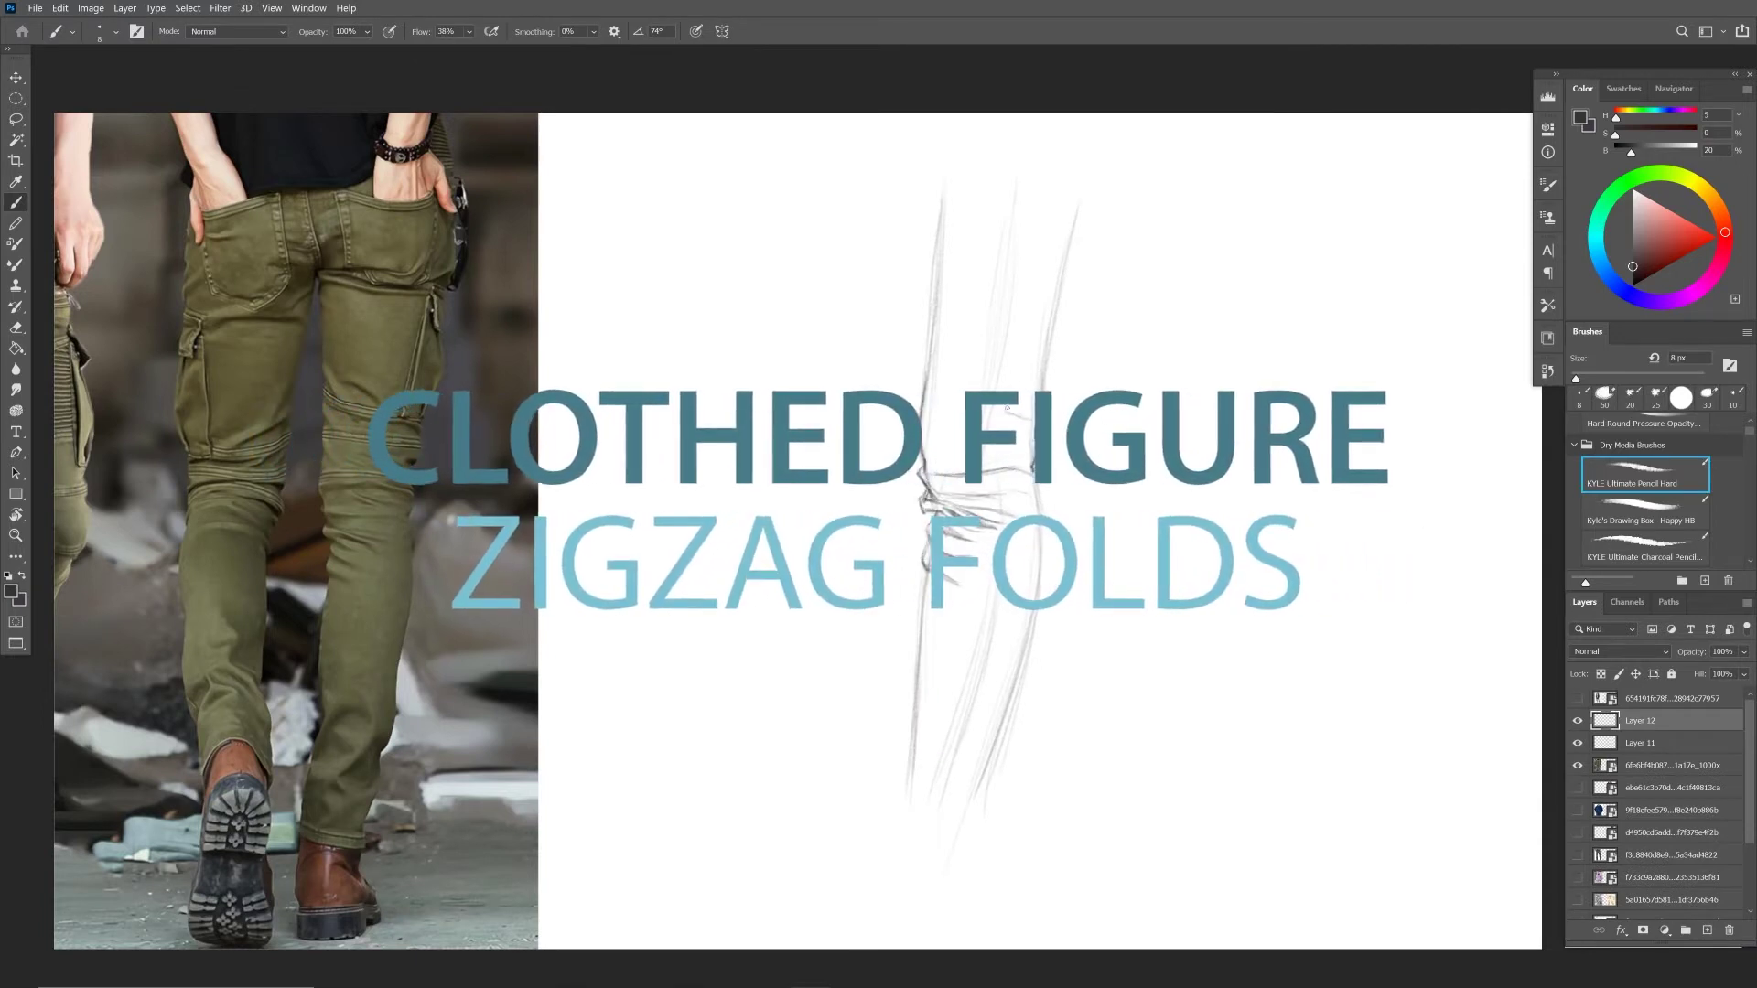
pyautogui.moveTo(1008, 409)
pyautogui.mouseDown()
pyautogui.moveTo(1053, 359)
pyautogui.moveTo(1003, 406)
pyautogui.mouseUp()
pyautogui.moveTo(997, 373); pyautogui.dragTo(1038, 369)
pyautogui.moveTo(1036, 483)
pyautogui.mouseDown()
pyautogui.moveTo(1023, 539)
pyautogui.moveTo(916, 679)
pyautogui.mouseUp()
pyautogui.moveTo(1031, 603); pyautogui.dragTo(1005, 709)
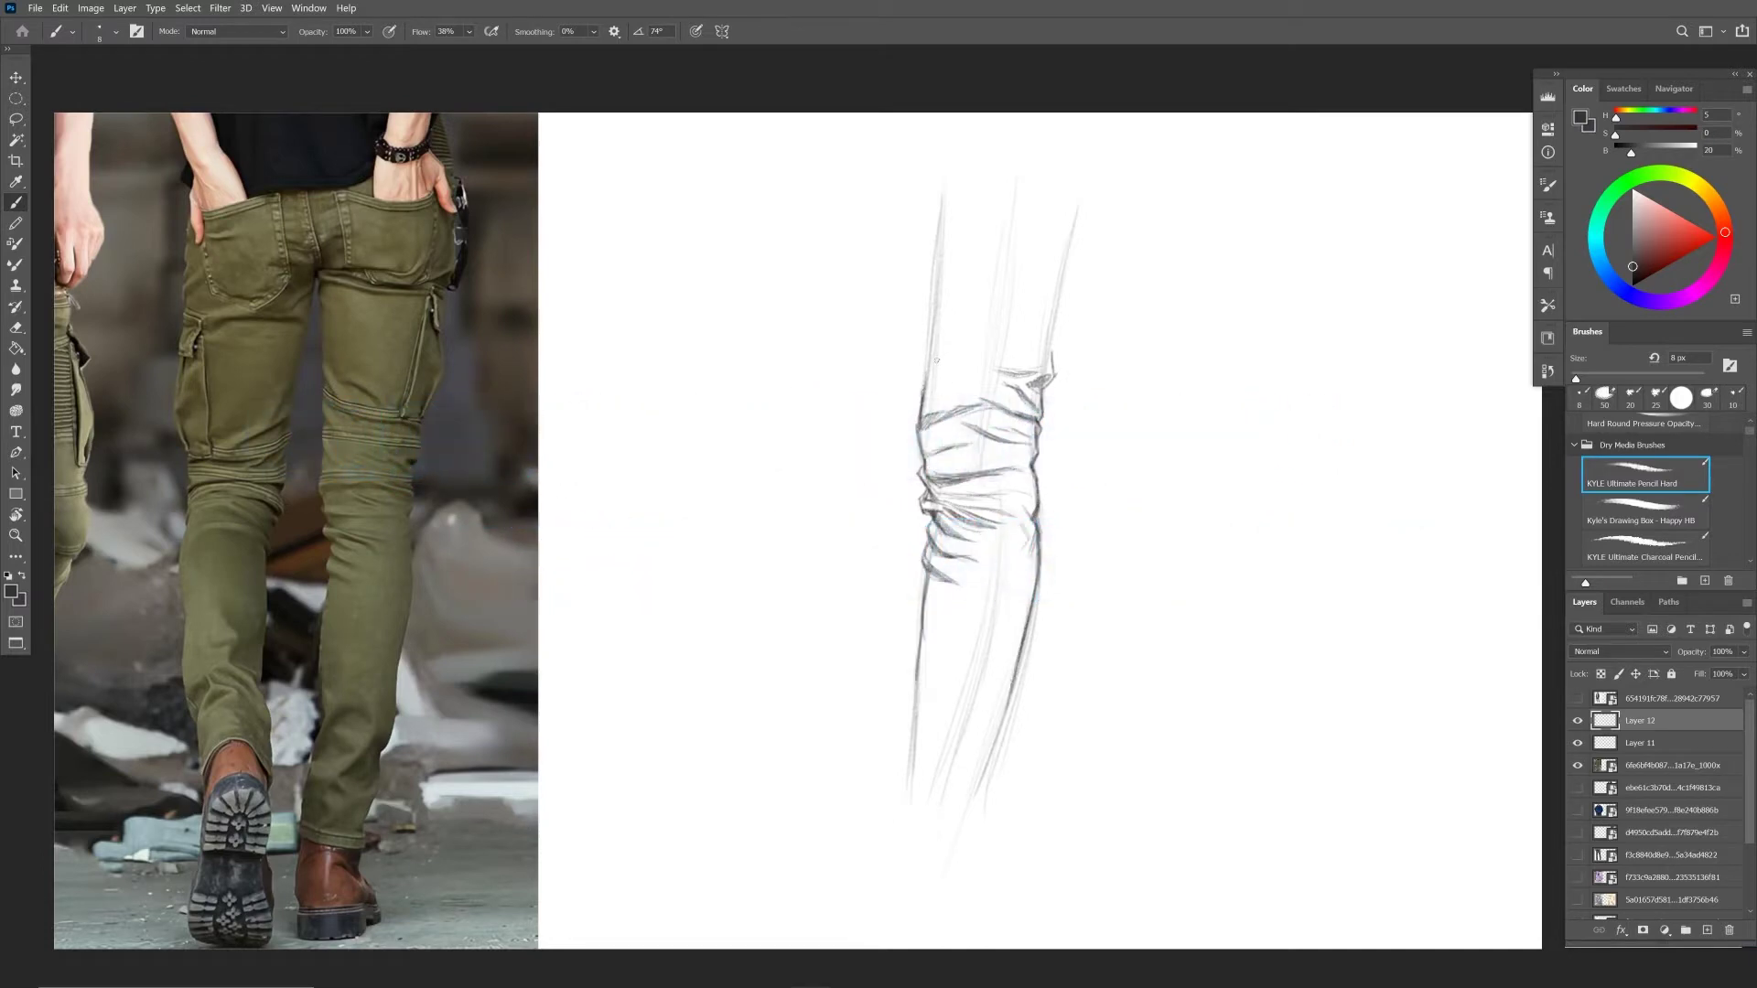
# Tone the leg with a soft grey shade, hide the construction sketch on Layer 11 and darken the fold above the knee.
pyautogui.moveTo(936, 360); pyautogui.dragTo(988, 586)
pyautogui.moveTo(970, 475); pyautogui.dragTo(970, 787)
pyautogui.click(1577, 743)
pyautogui.moveTo(924, 412); pyautogui.dragTo(1034, 430)
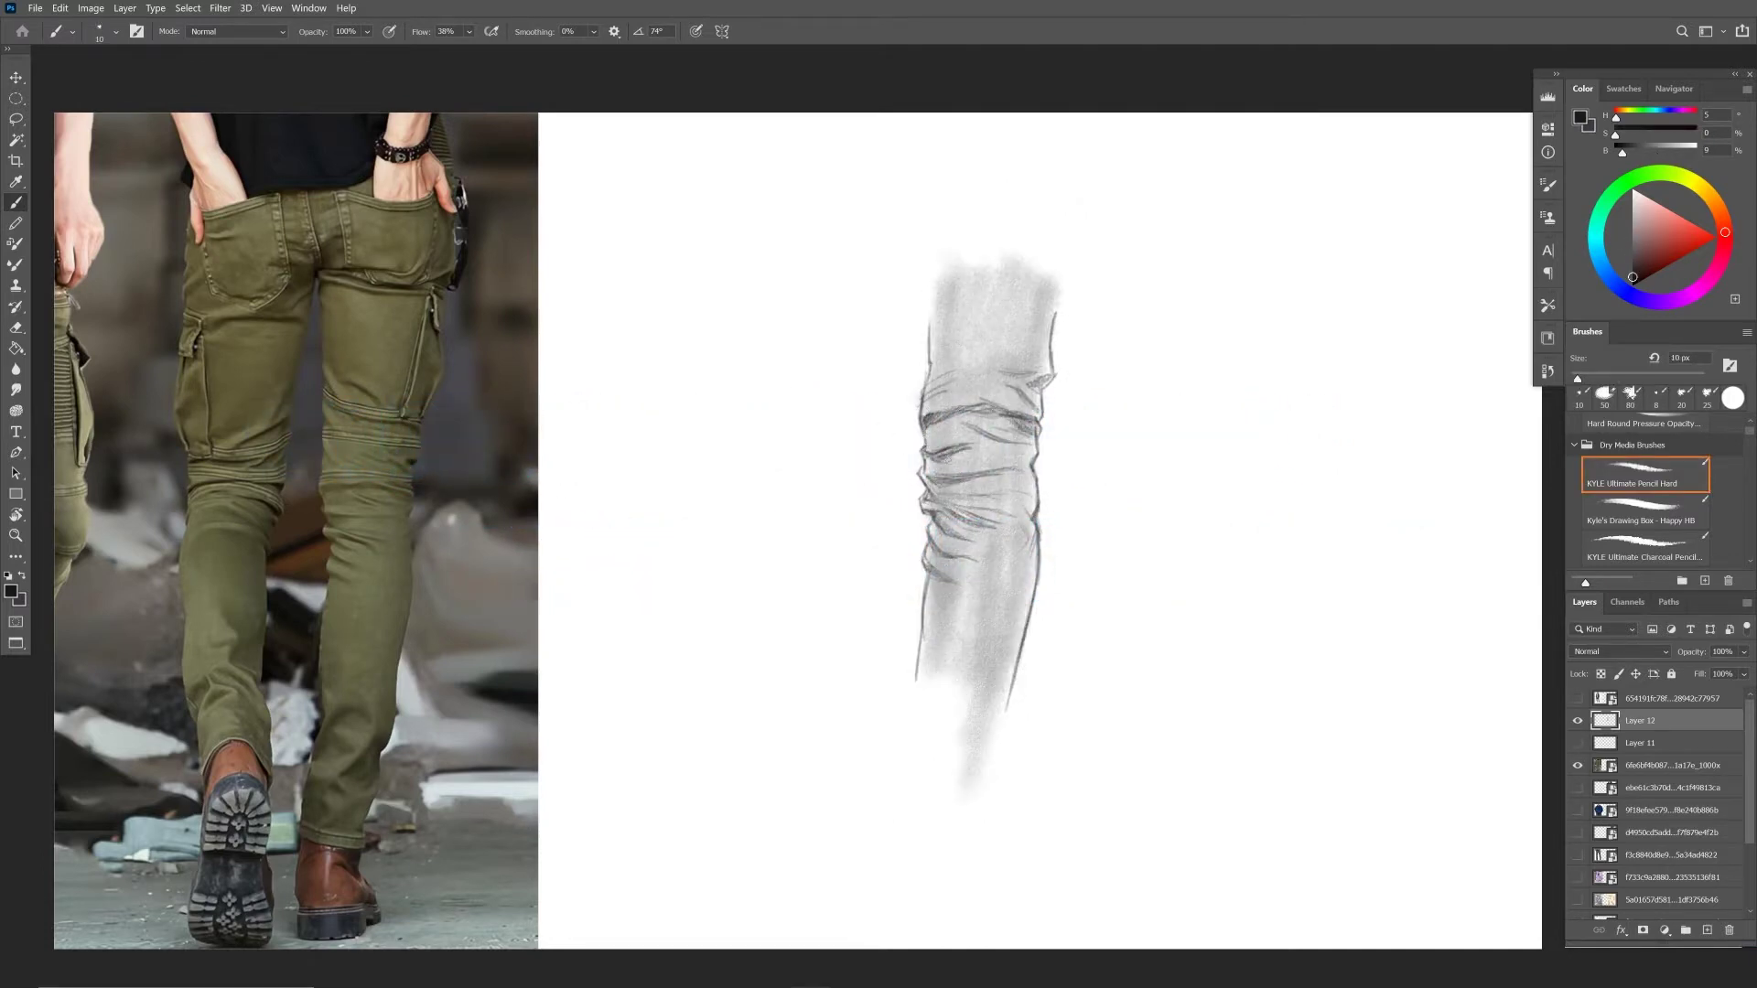
# Refine the knee with dark fold accents and a firmer calf contour, and paint highlights between the folds in the swapped colour.
pyautogui.moveTo(925, 462); pyautogui.dragTo(956, 469)
pyautogui.press('[')
pyautogui.moveTo(1034, 476)
pyautogui.mouseDown()
pyautogui.moveTo(1002, 544)
pyautogui.moveTo(993, 681)
pyautogui.mouseUp()
pyautogui.moveTo(938, 352); pyautogui.dragTo(961, 448)
pyautogui.press('x')
pyautogui.moveTo(924, 503)
pyautogui.mouseDown()
pyautogui.moveTo(987, 494)
pyautogui.moveTo(999, 459)
pyautogui.moveTo(961, 453)
pyautogui.mouseUp()
pyautogui.moveTo(924, 412); pyautogui.dragTo(1039, 398)
pyautogui.moveTo(943, 540); pyautogui.dragTo(1006, 529)
pyautogui.moveTo(925, 393); pyautogui.dragTo(1034, 375)
pyautogui.moveTo(938, 494); pyautogui.dragTo(1015, 492)
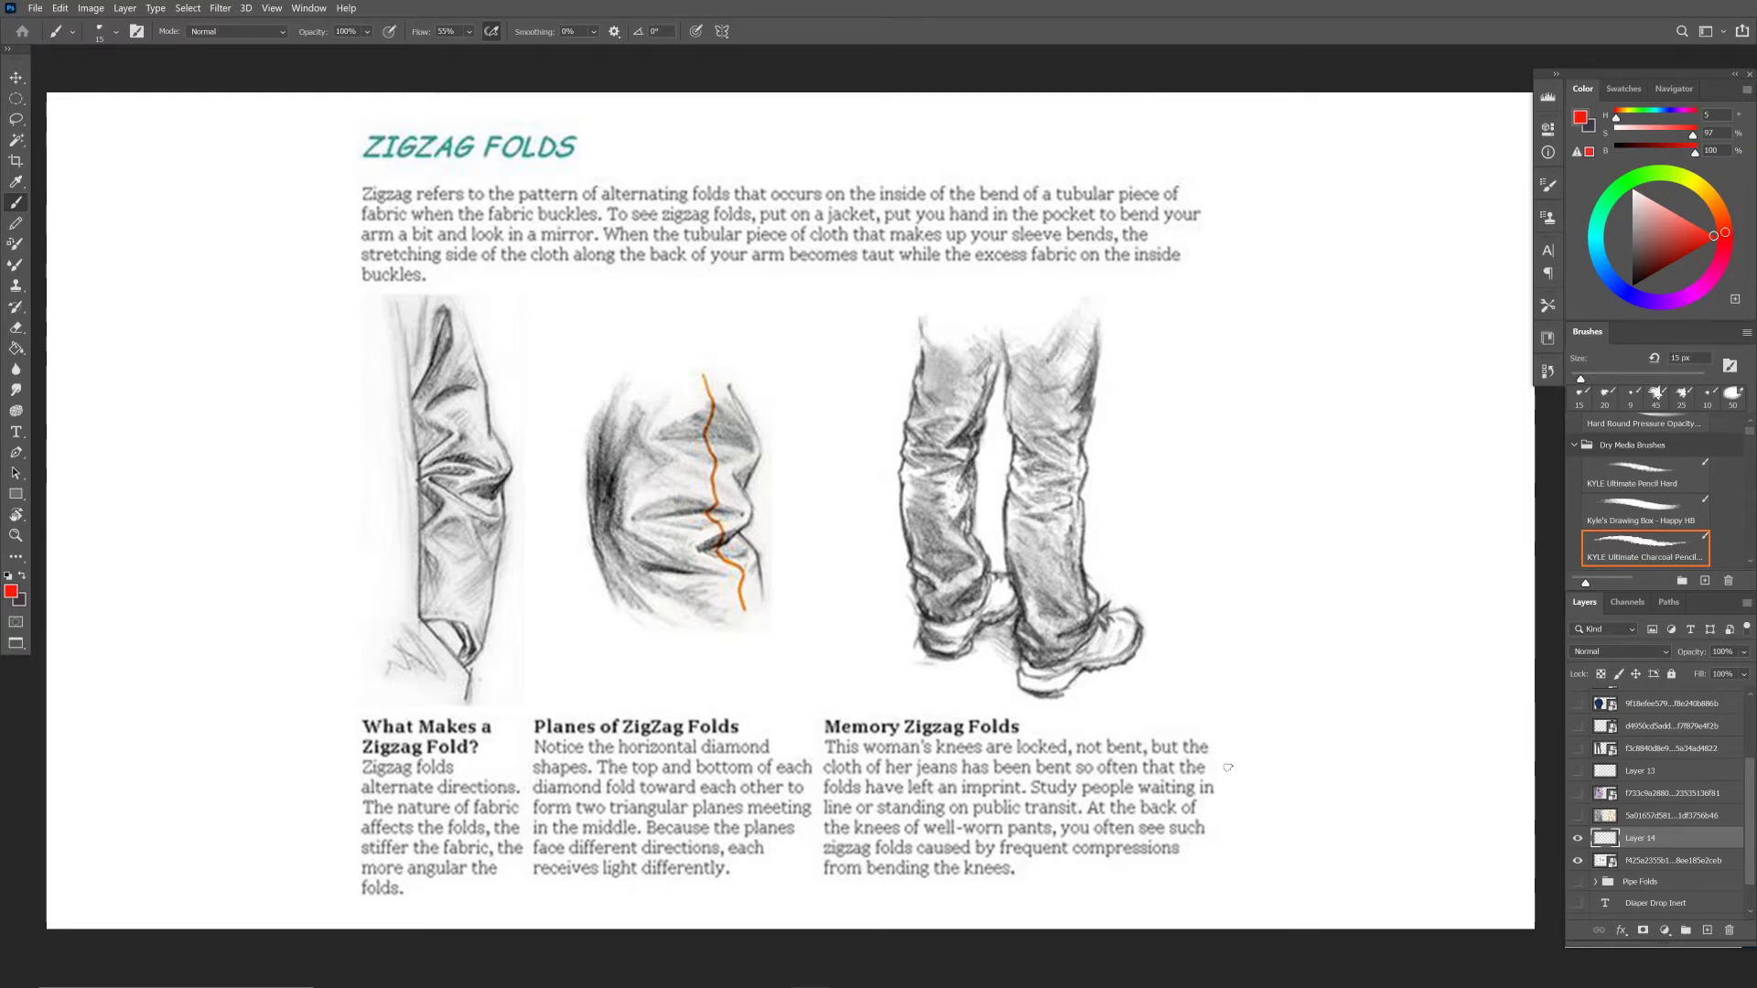
# Trace the zigzag folds on the left knee of the Memory Zigzag Folds drawing in red, and clear the marks.
pyautogui.moveTo(968, 417)
pyautogui.mouseDown()
pyautogui.moveTo(930, 444)
pyautogui.moveTo(978, 458)
pyautogui.moveTo(898, 474)
pyautogui.moveTo(959, 485)
pyautogui.moveTo(906, 450)
pyautogui.moveTo(923, 450)
pyautogui.moveTo(917, 414)
pyautogui.mouseUp()
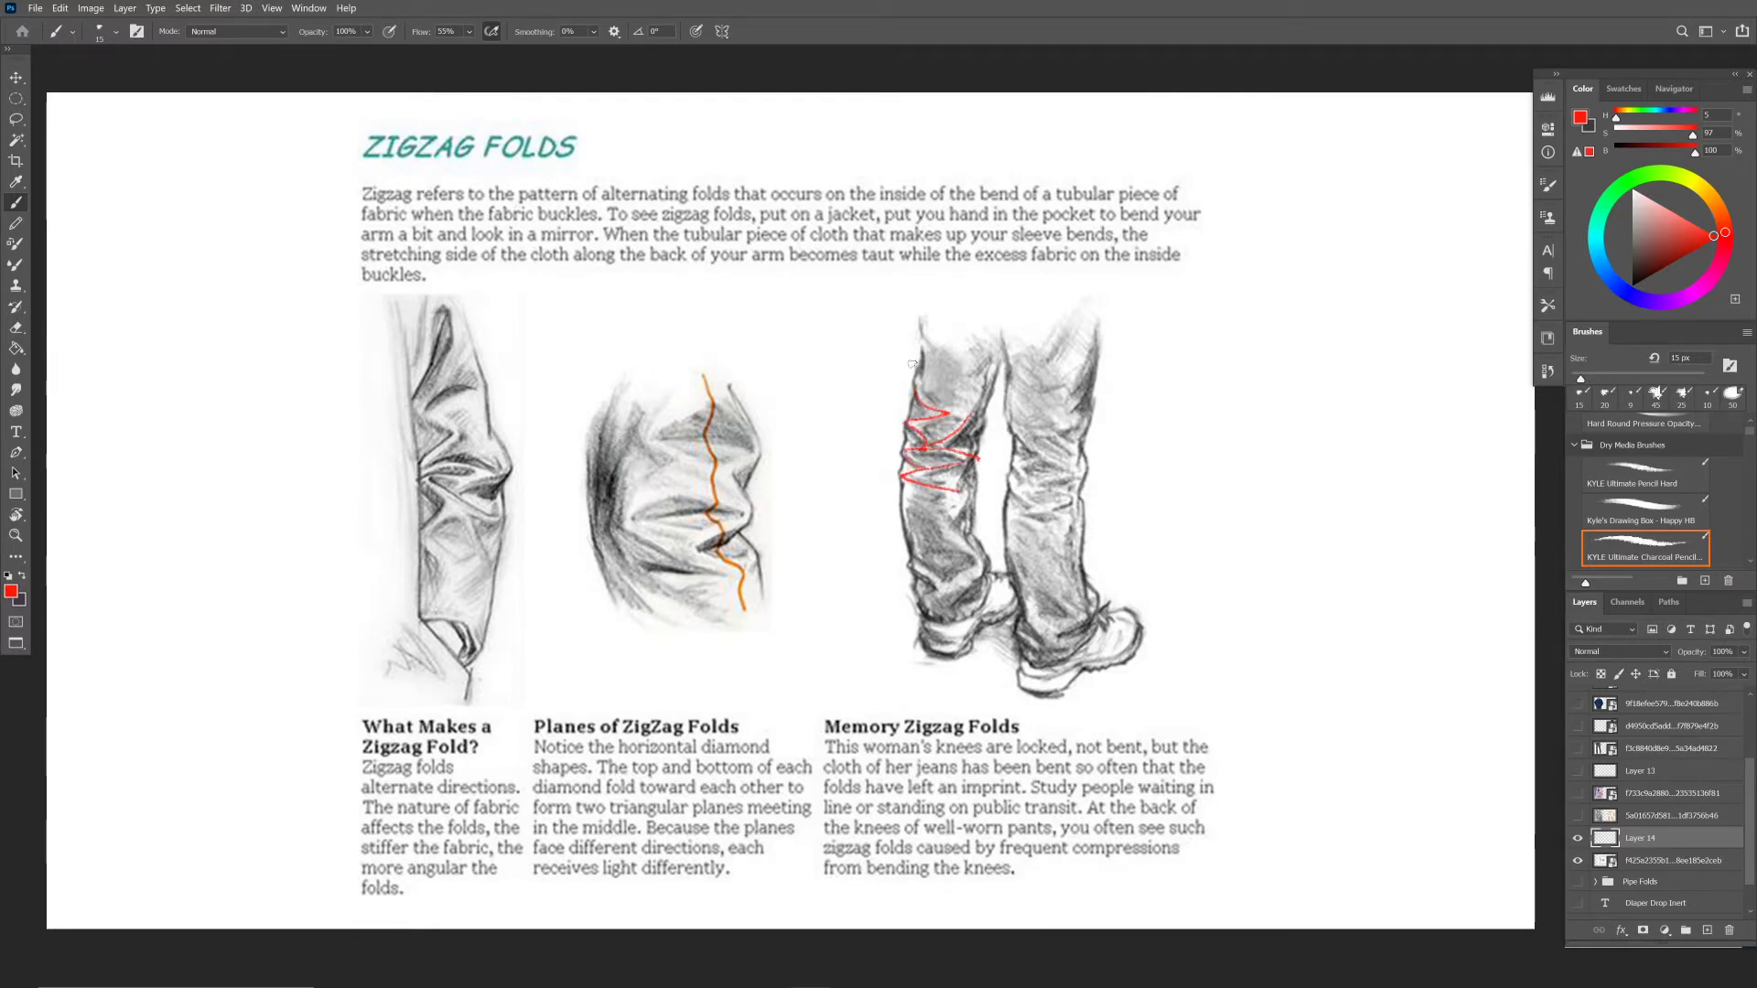
pyautogui.press('Delete')
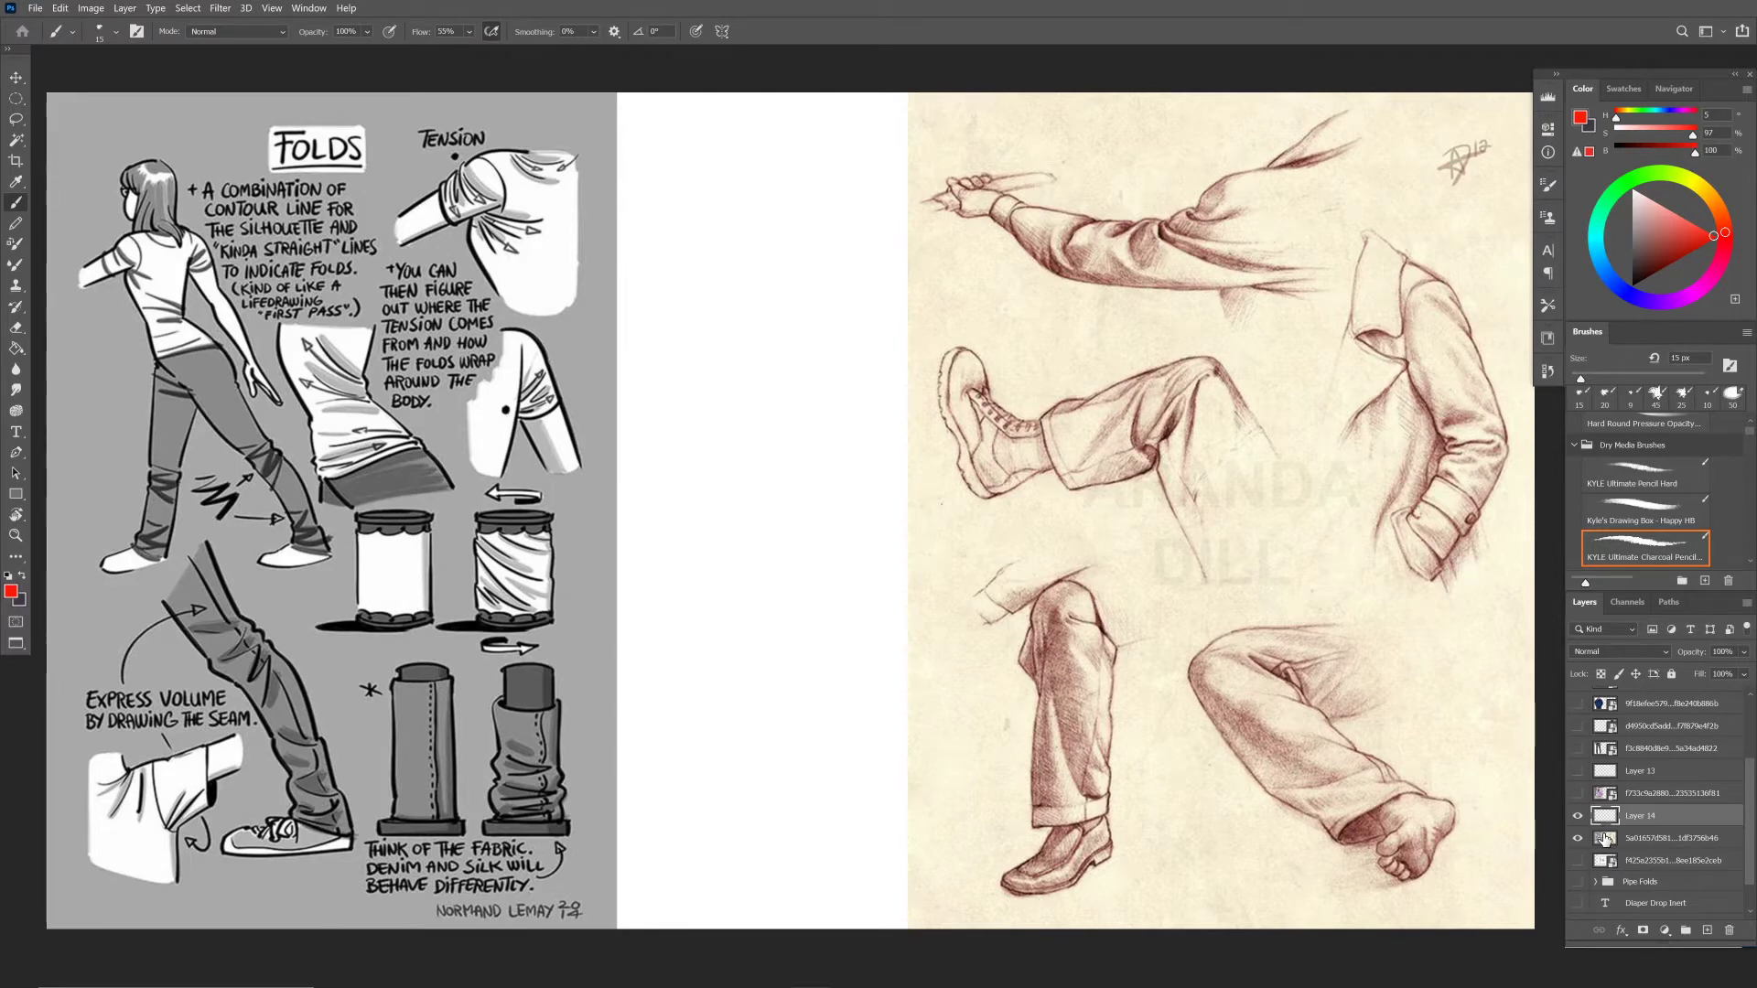
# Mark the knee folds in red on the Folds sheet, circle the compressed fabric tube and point an arrow at the twisted one.
pyautogui.moveTo(640, 457); pyautogui.dragTo(1085, 450)
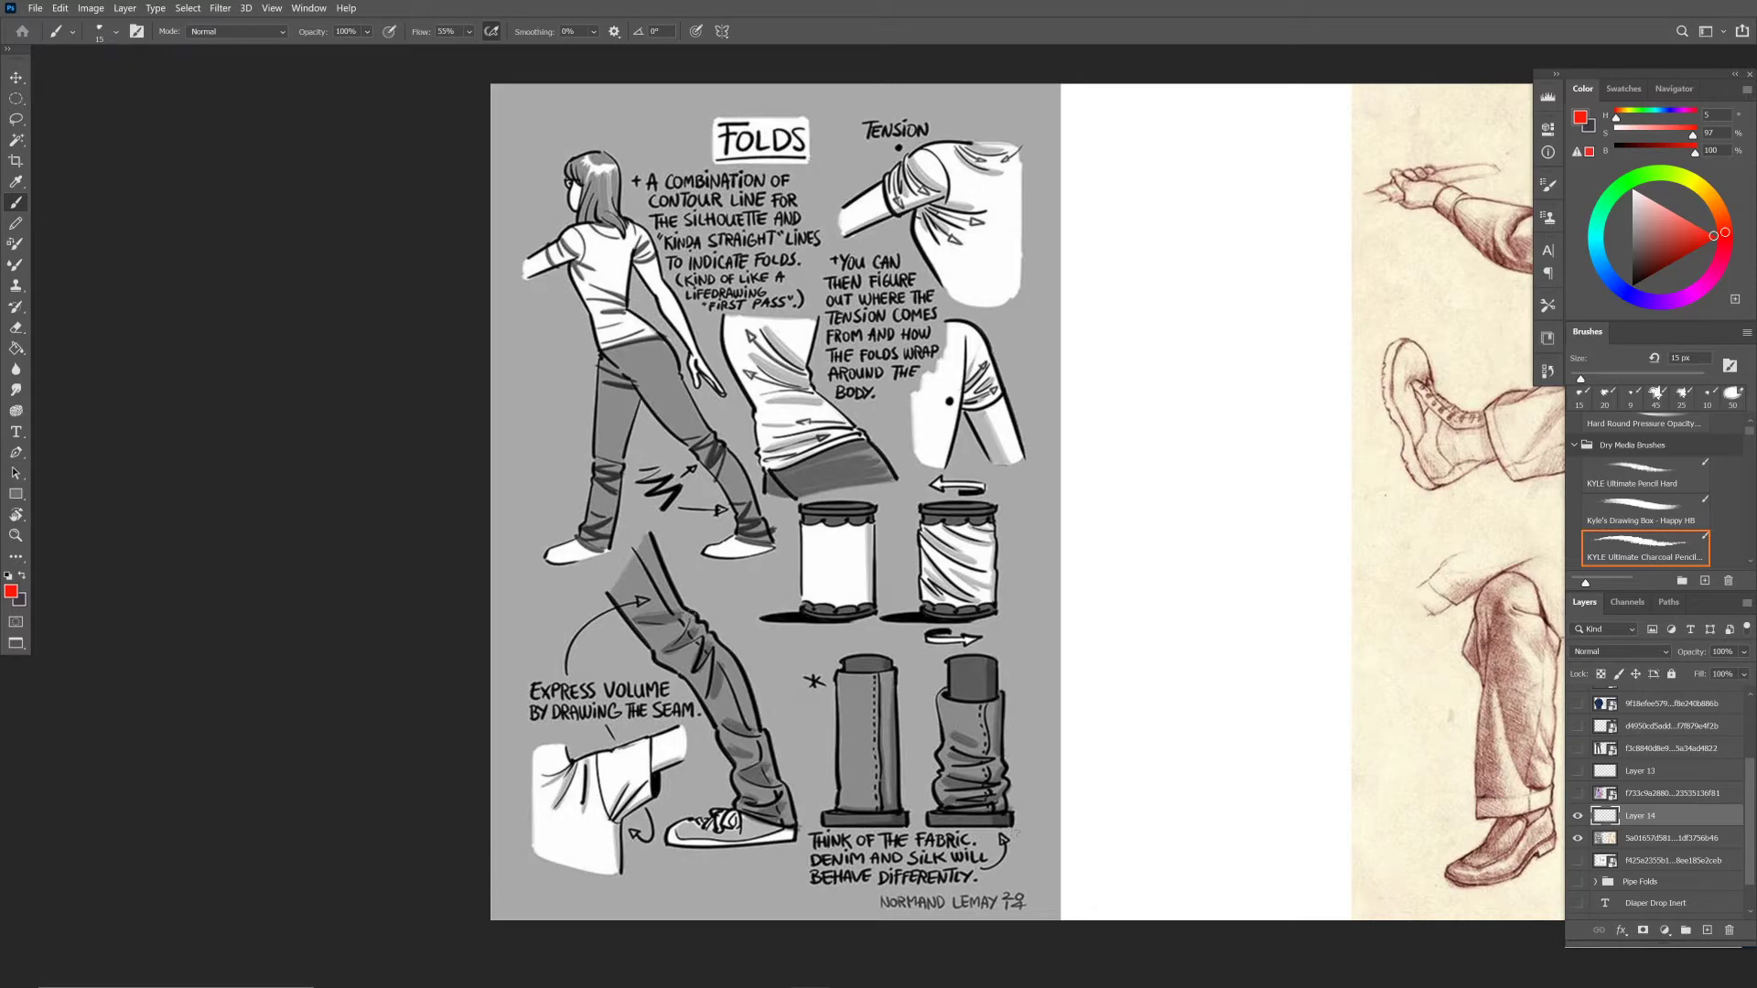
pyautogui.moveTo(711, 643); pyautogui.dragTo(706, 697)
pyautogui.hotkey('ctrl', 'z')
pyautogui.moveTo(1002, 611)
pyautogui.mouseDown()
pyautogui.moveTo(874, 842)
pyautogui.moveTo(915, 632)
pyautogui.mouseUp()
pyautogui.moveTo(1067, 600); pyautogui.dragTo(1003, 569)
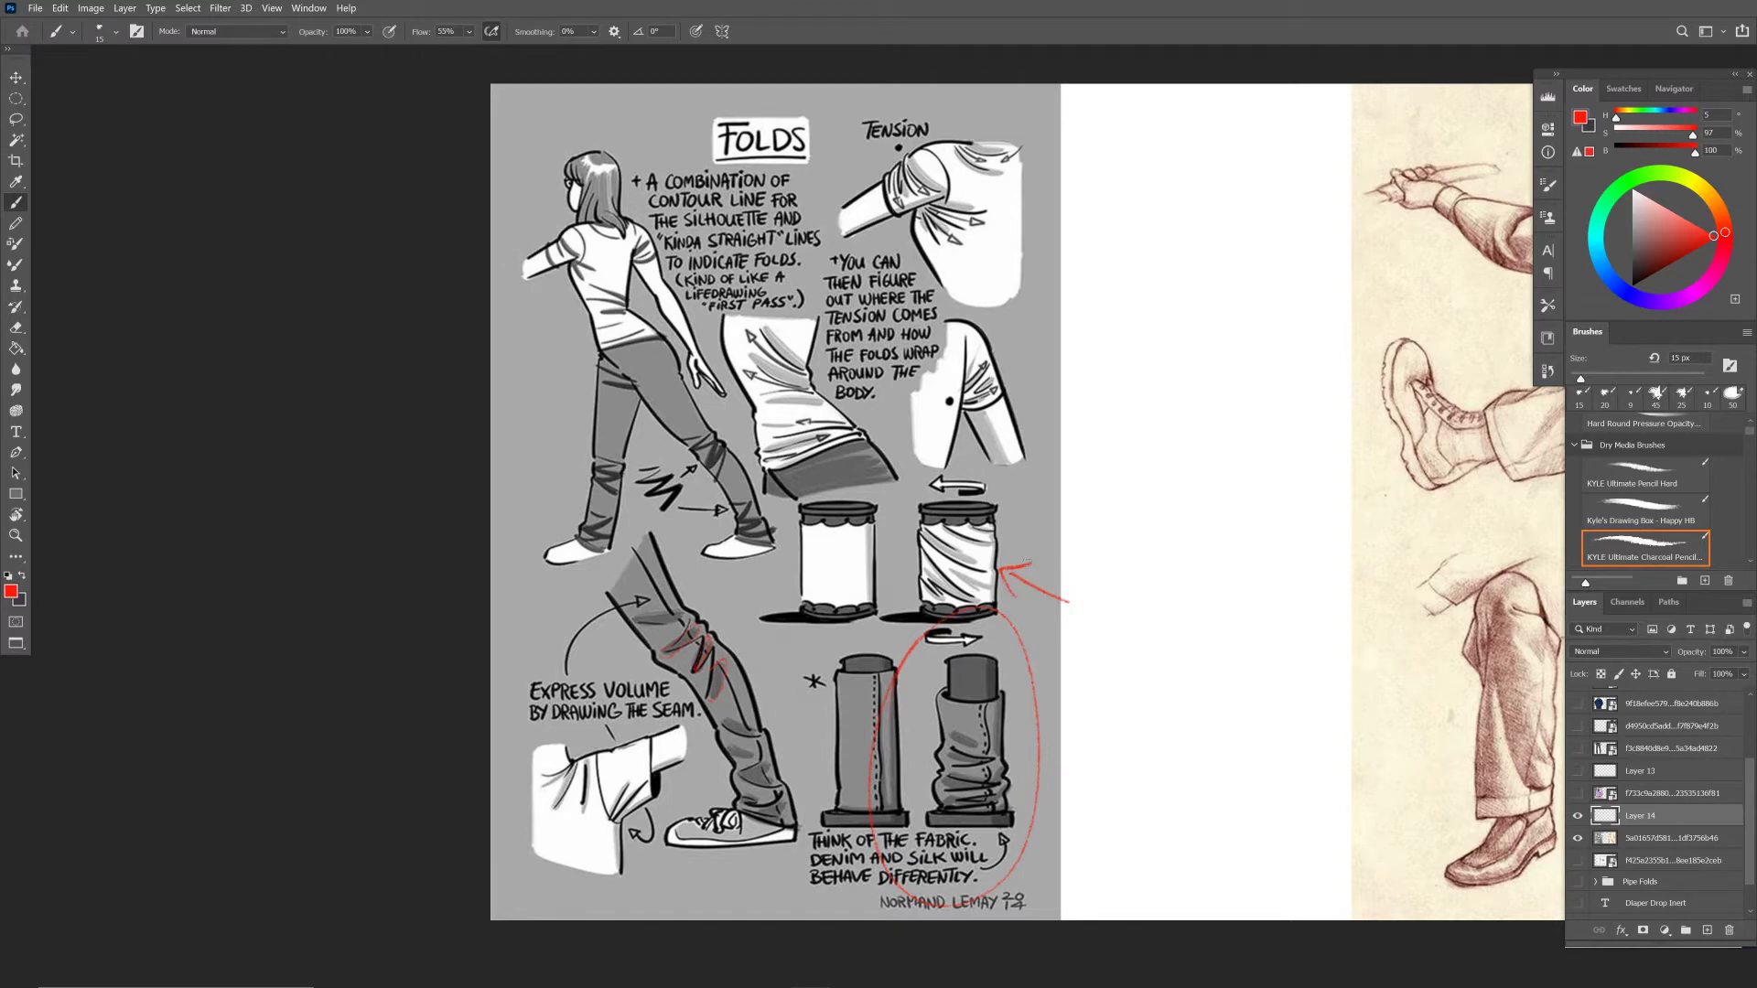
pyautogui.moveTo(876, 404); pyautogui.dragTo(817, 384)
pyautogui.hscroll(8, 1125, 815)
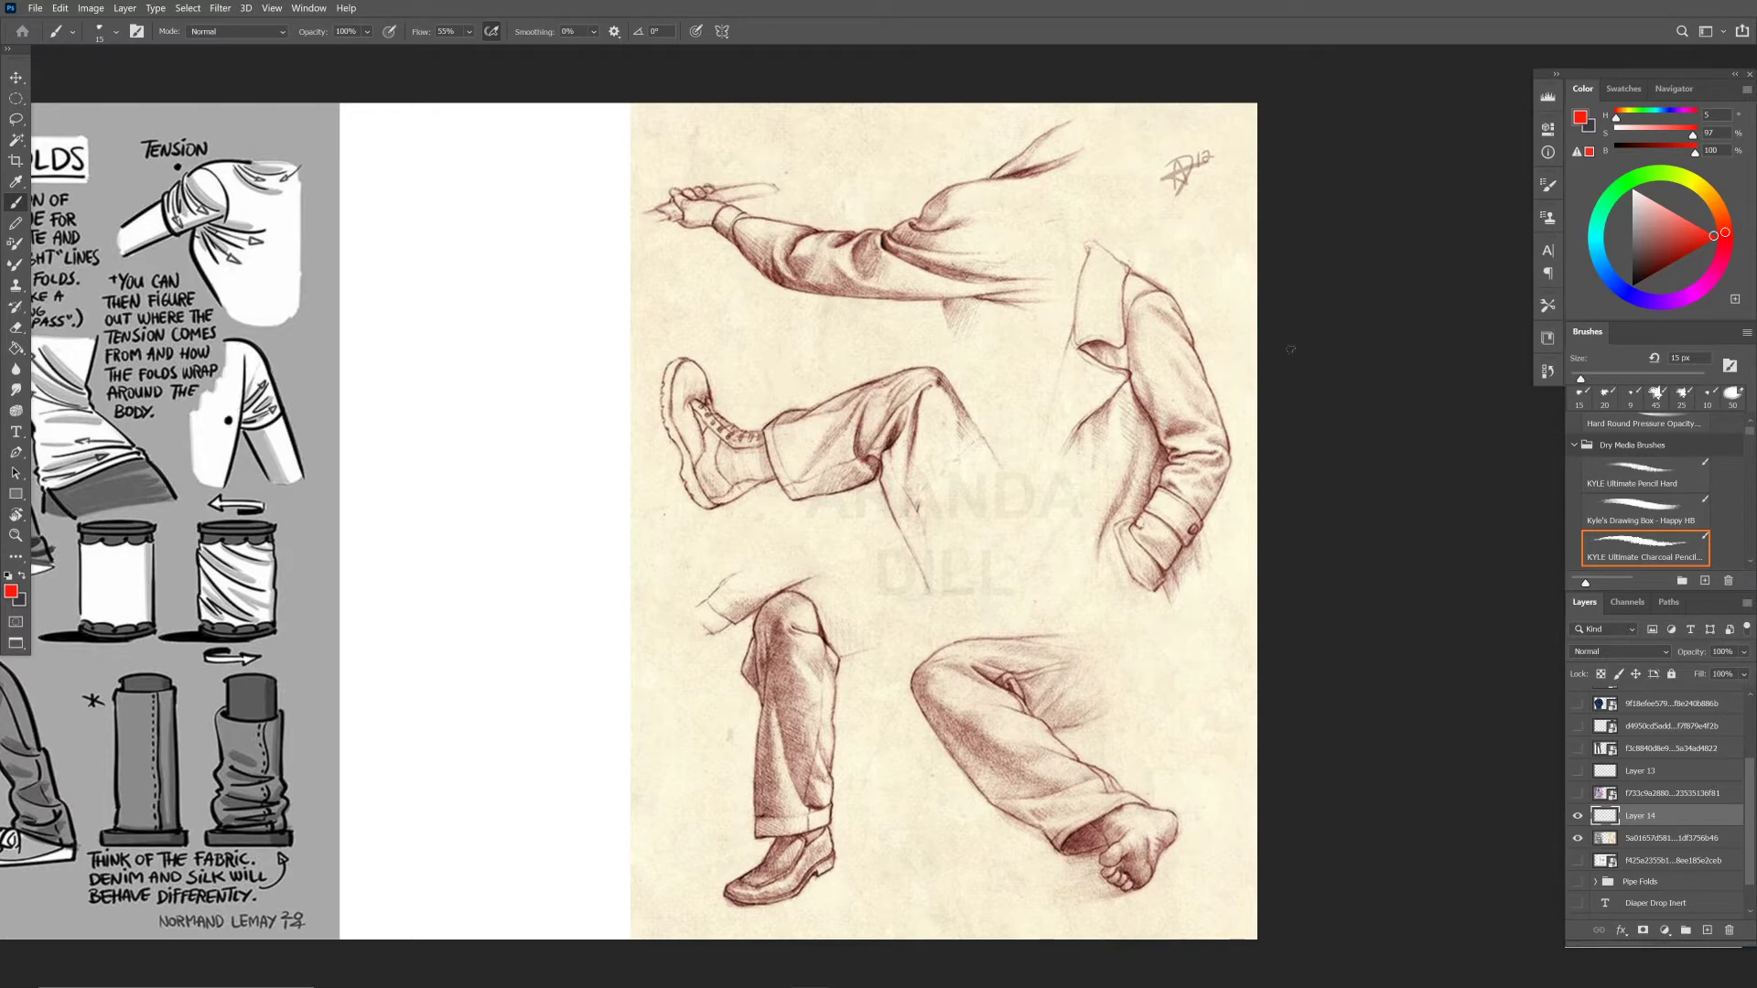
pyautogui.moveTo(1243, 441)
pyautogui.mouseDown()
pyautogui.moveTo(1256, 417)
pyautogui.moveTo(1247, 437)
pyautogui.mouseUp()
pyautogui.moveTo(847, 144); pyautogui.dragTo(857, 218)
pyautogui.moveTo(842, 196); pyautogui.dragTo(868, 193)
pyautogui.hotkey('ctrl', 'z')
pyautogui.hotkey('ctrl', 'z')
pyautogui.hotkey('ctrl', 'z')
pyautogui.hotkey('ctrl', 'z')
# Circle the bent coat sleeve in red and trace the zigzag folds around its elbow.
pyautogui.moveTo(1126, 579)
pyautogui.mouseDown()
pyautogui.moveTo(1062, 397)
pyautogui.moveTo(1195, 305)
pyautogui.moveTo(1248, 514)
pyautogui.moveTo(1137, 619)
pyautogui.mouseUp()
pyautogui.scroll(3, 1104, 609)
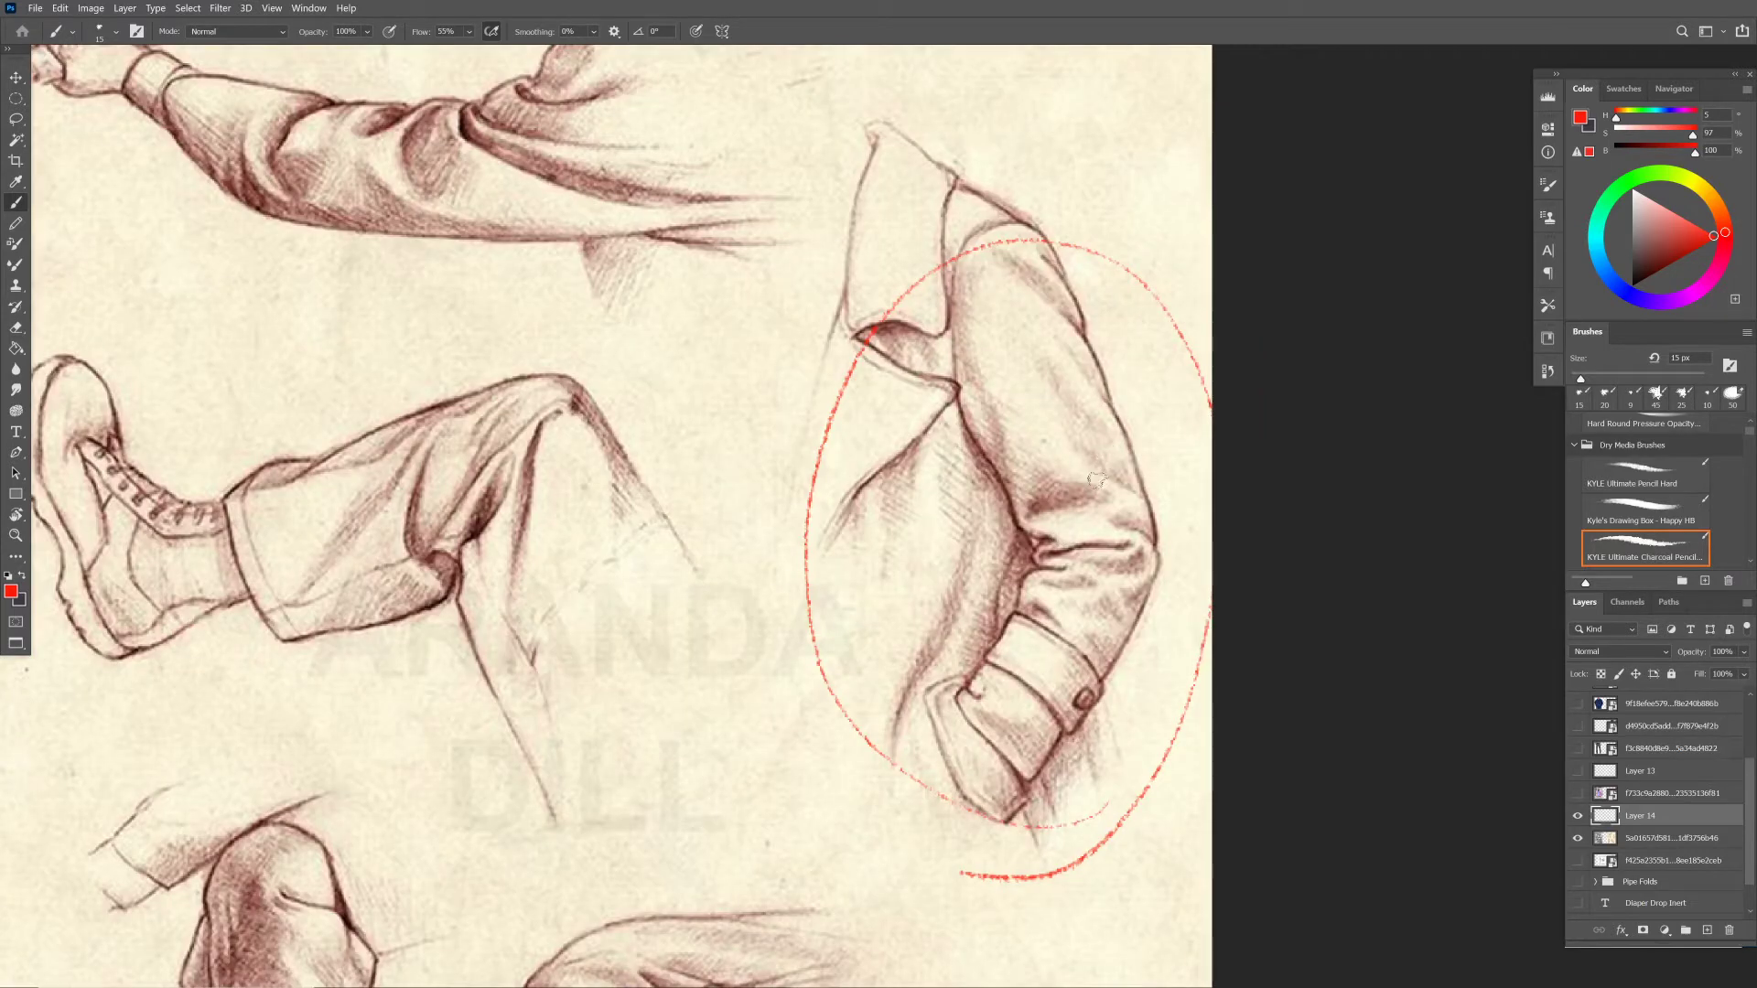
pyautogui.moveTo(1037, 470)
pyautogui.mouseDown()
pyautogui.moveTo(1132, 501)
pyautogui.moveTo(1037, 529)
pyautogui.moveTo(1143, 547)
pyautogui.moveTo(1060, 565)
pyautogui.moveTo(1149, 575)
pyautogui.moveTo(1121, 582)
pyautogui.mouseUp()
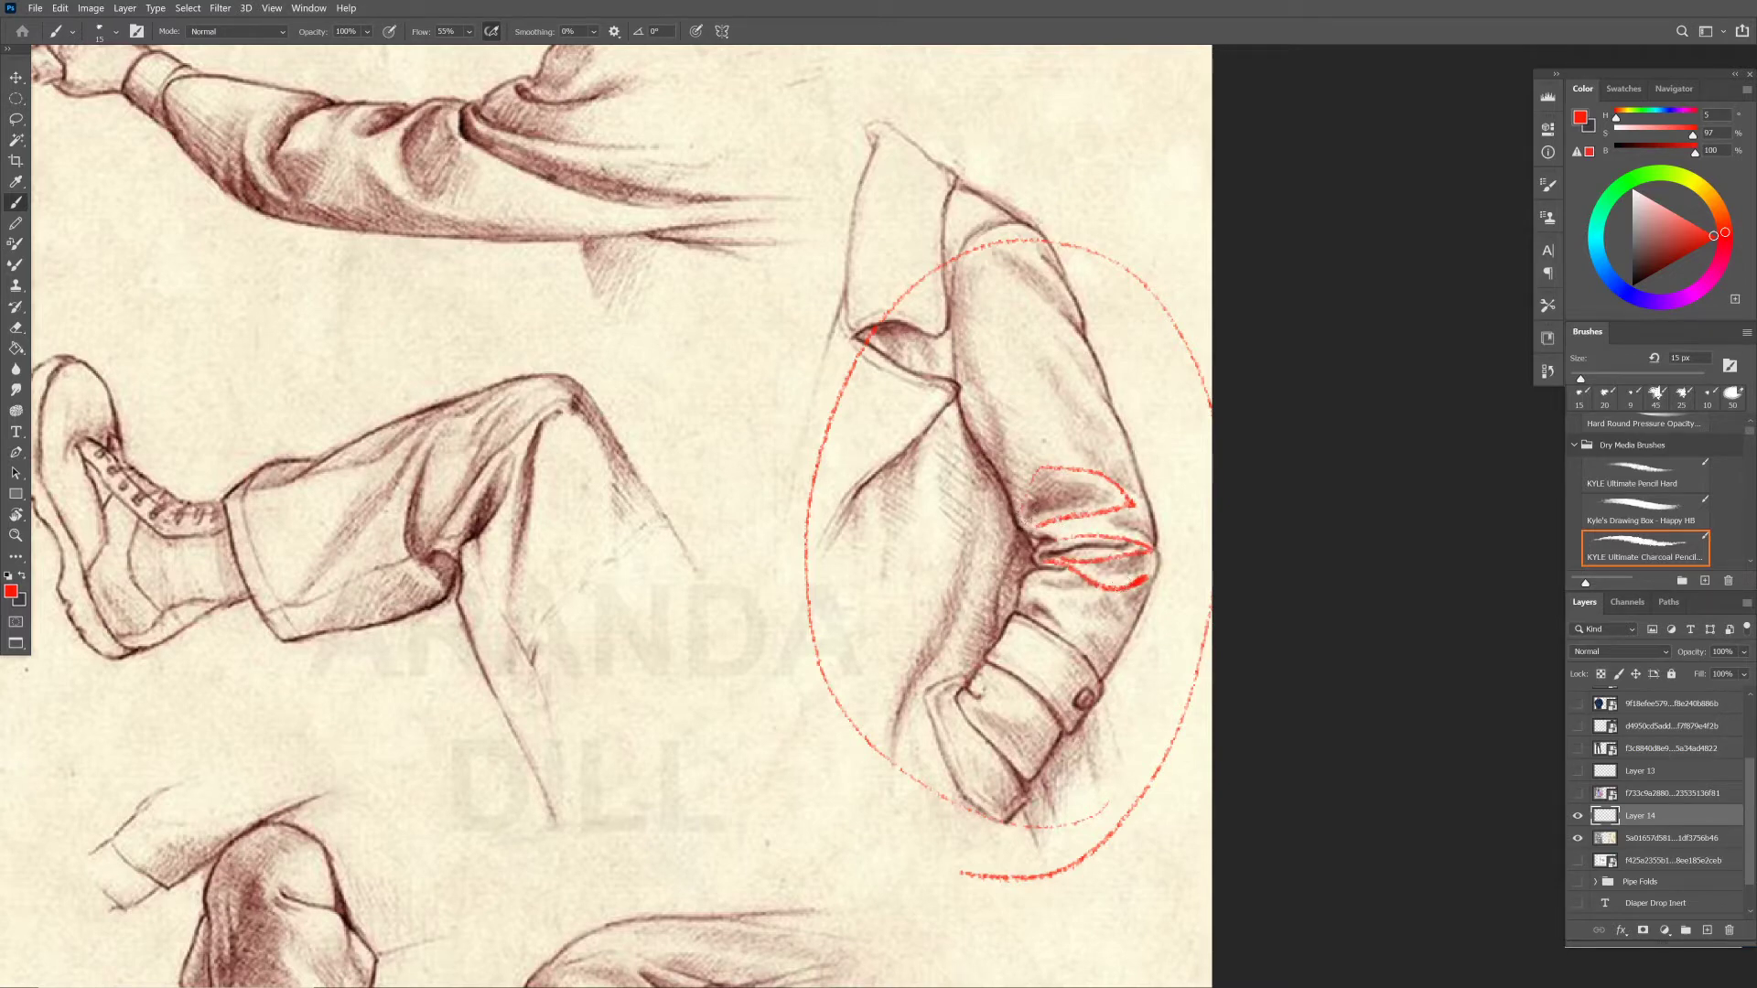
pyautogui.moveTo(1030, 512)
pyautogui.mouseDown()
pyautogui.moveTo(1044, 479)
pyautogui.moveTo(1098, 494)
pyautogui.moveTo(1043, 509)
pyautogui.mouseUp()
pyautogui.moveTo(1102, 595)
pyautogui.mouseDown()
pyautogui.moveTo(1087, 608)
pyautogui.moveTo(1114, 626)
pyautogui.mouseUp()
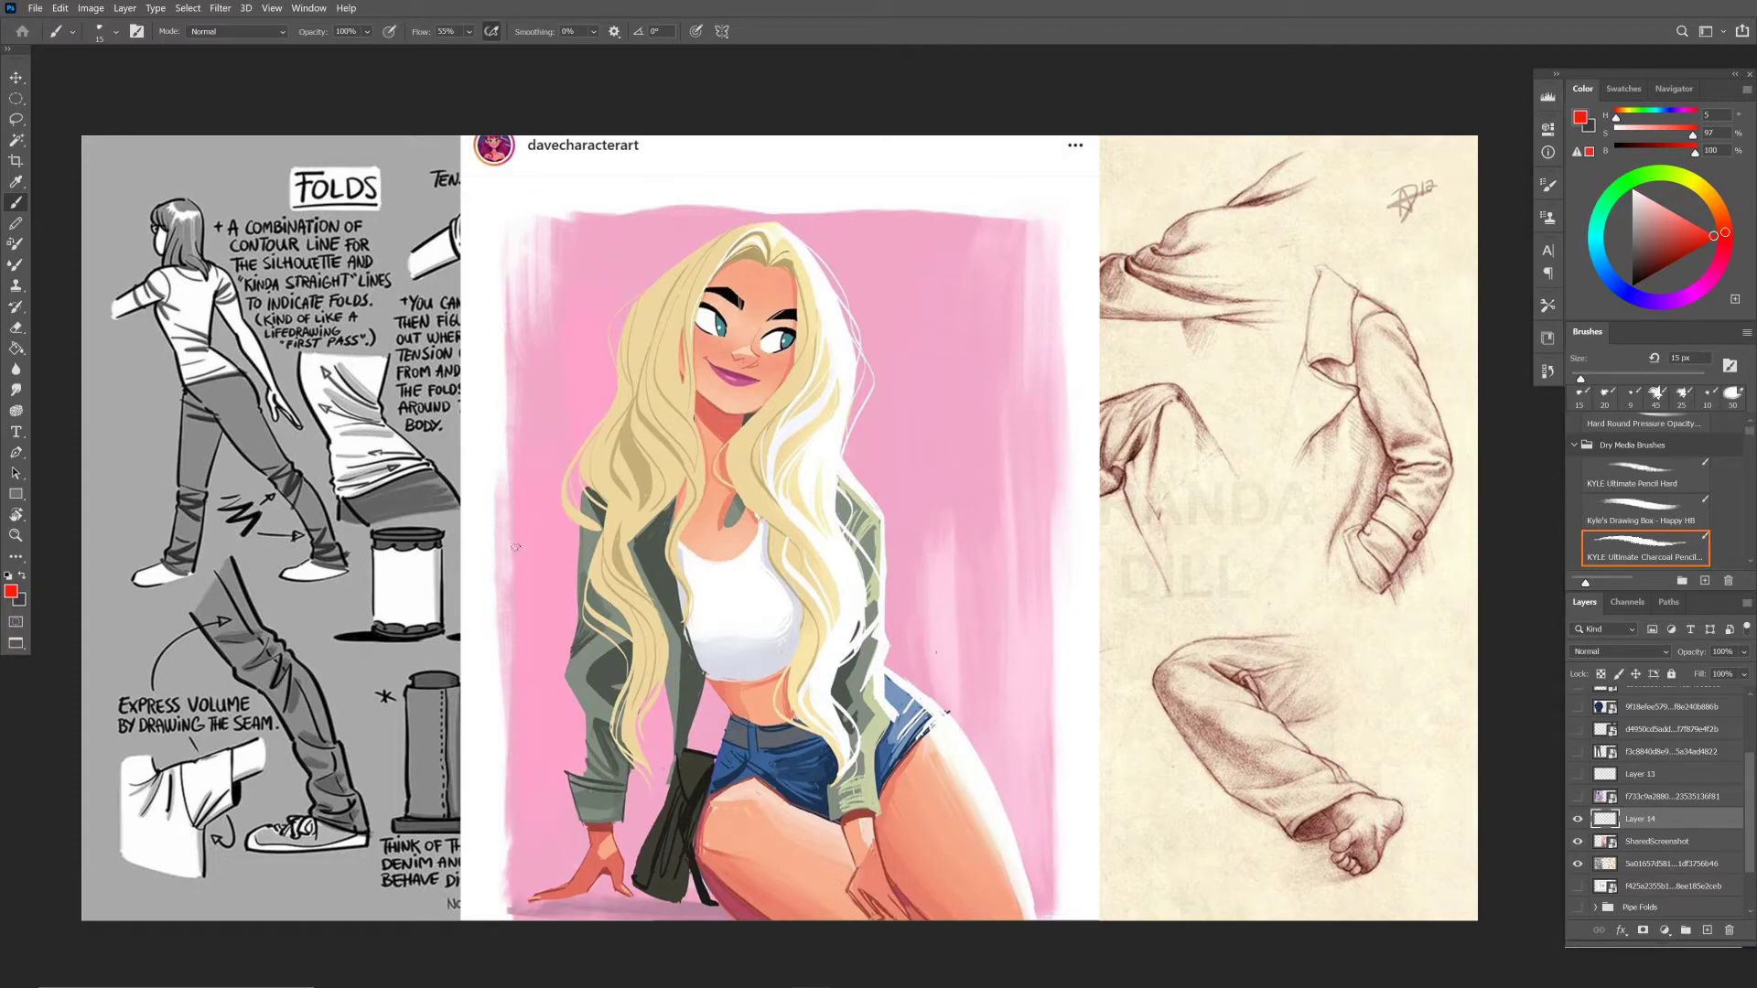
# Point a red arrow at the jacket sleeve in the blonde character illustration and trace the zigzag folds at its elbow.
pyautogui.moveTo(513, 547); pyautogui.dragTo(555, 605)
pyautogui.moveTo(554, 602); pyautogui.dragTo(557, 572)
pyautogui.moveTo(620, 625)
pyautogui.mouseDown()
pyautogui.moveTo(570, 674)
pyautogui.moveTo(619, 705)
pyautogui.mouseUp()
pyautogui.moveTo(588, 572); pyautogui.dragTo(600, 595)
pyautogui.moveTo(602, 632); pyautogui.dragTo(581, 649)
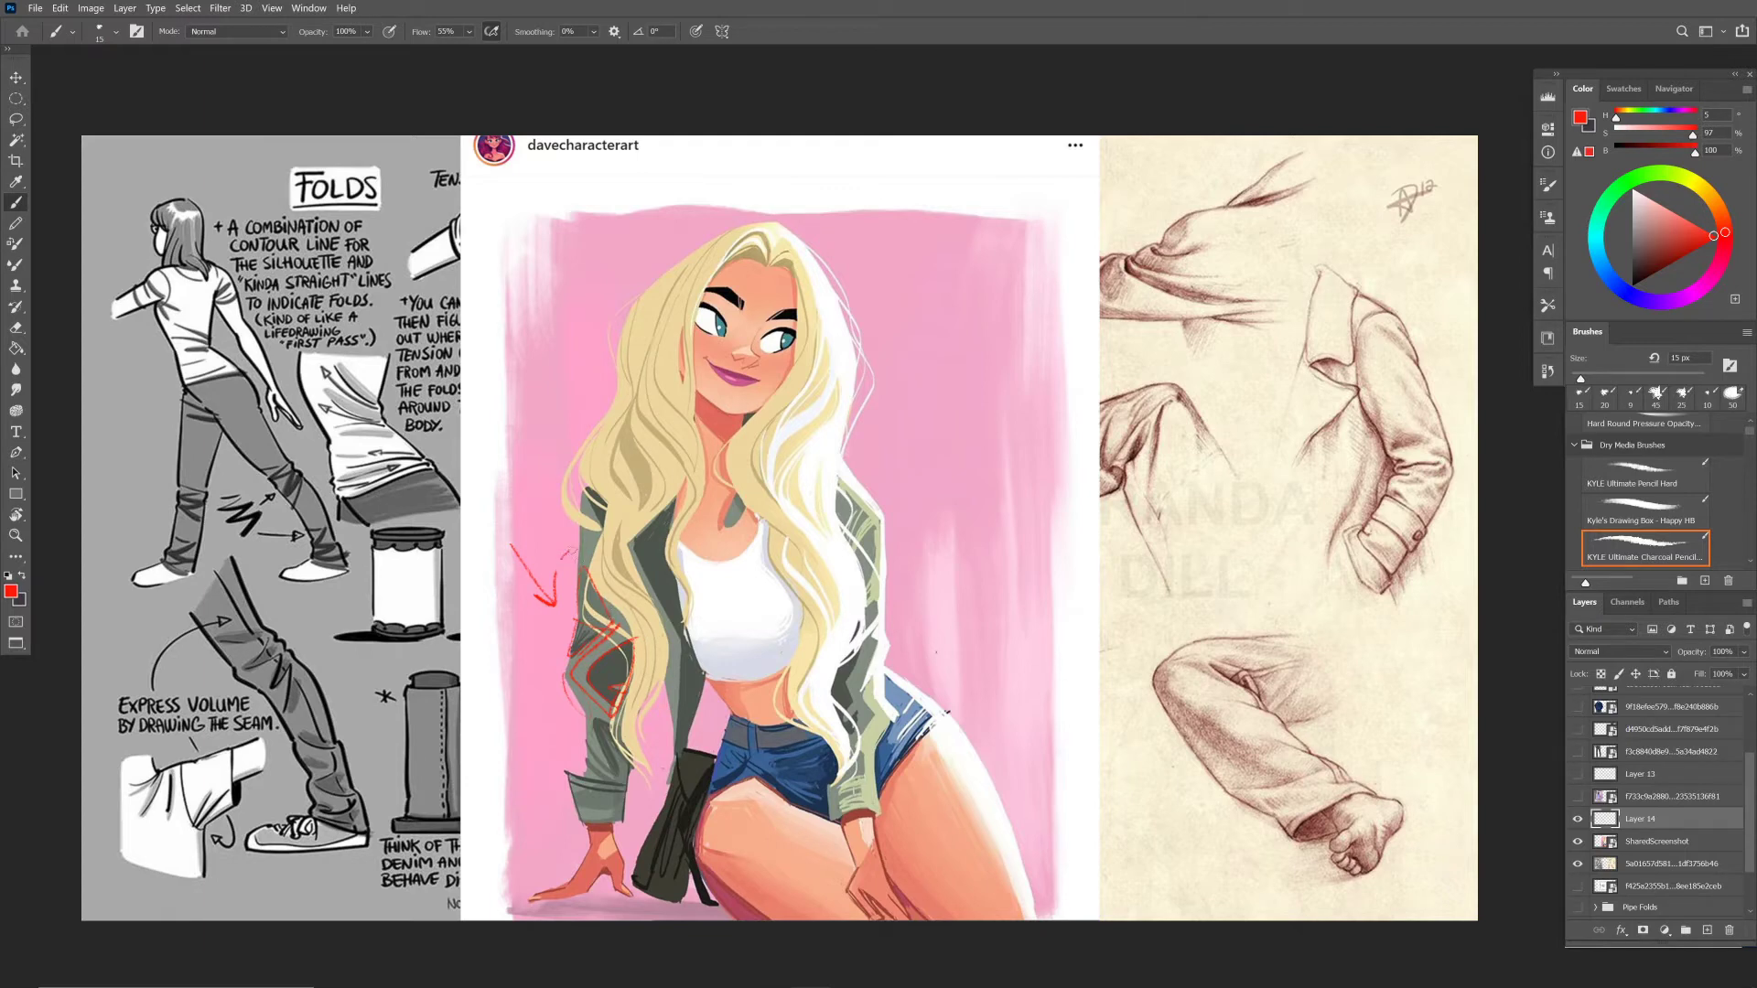
pyautogui.moveTo(569, 558)
pyautogui.mouseDown()
pyautogui.moveTo(632, 622)
pyautogui.moveTo(630, 642)
pyautogui.moveTo(585, 660)
pyautogui.mouseUp()
pyautogui.moveTo(622, 718); pyautogui.dragTo(649, 731)
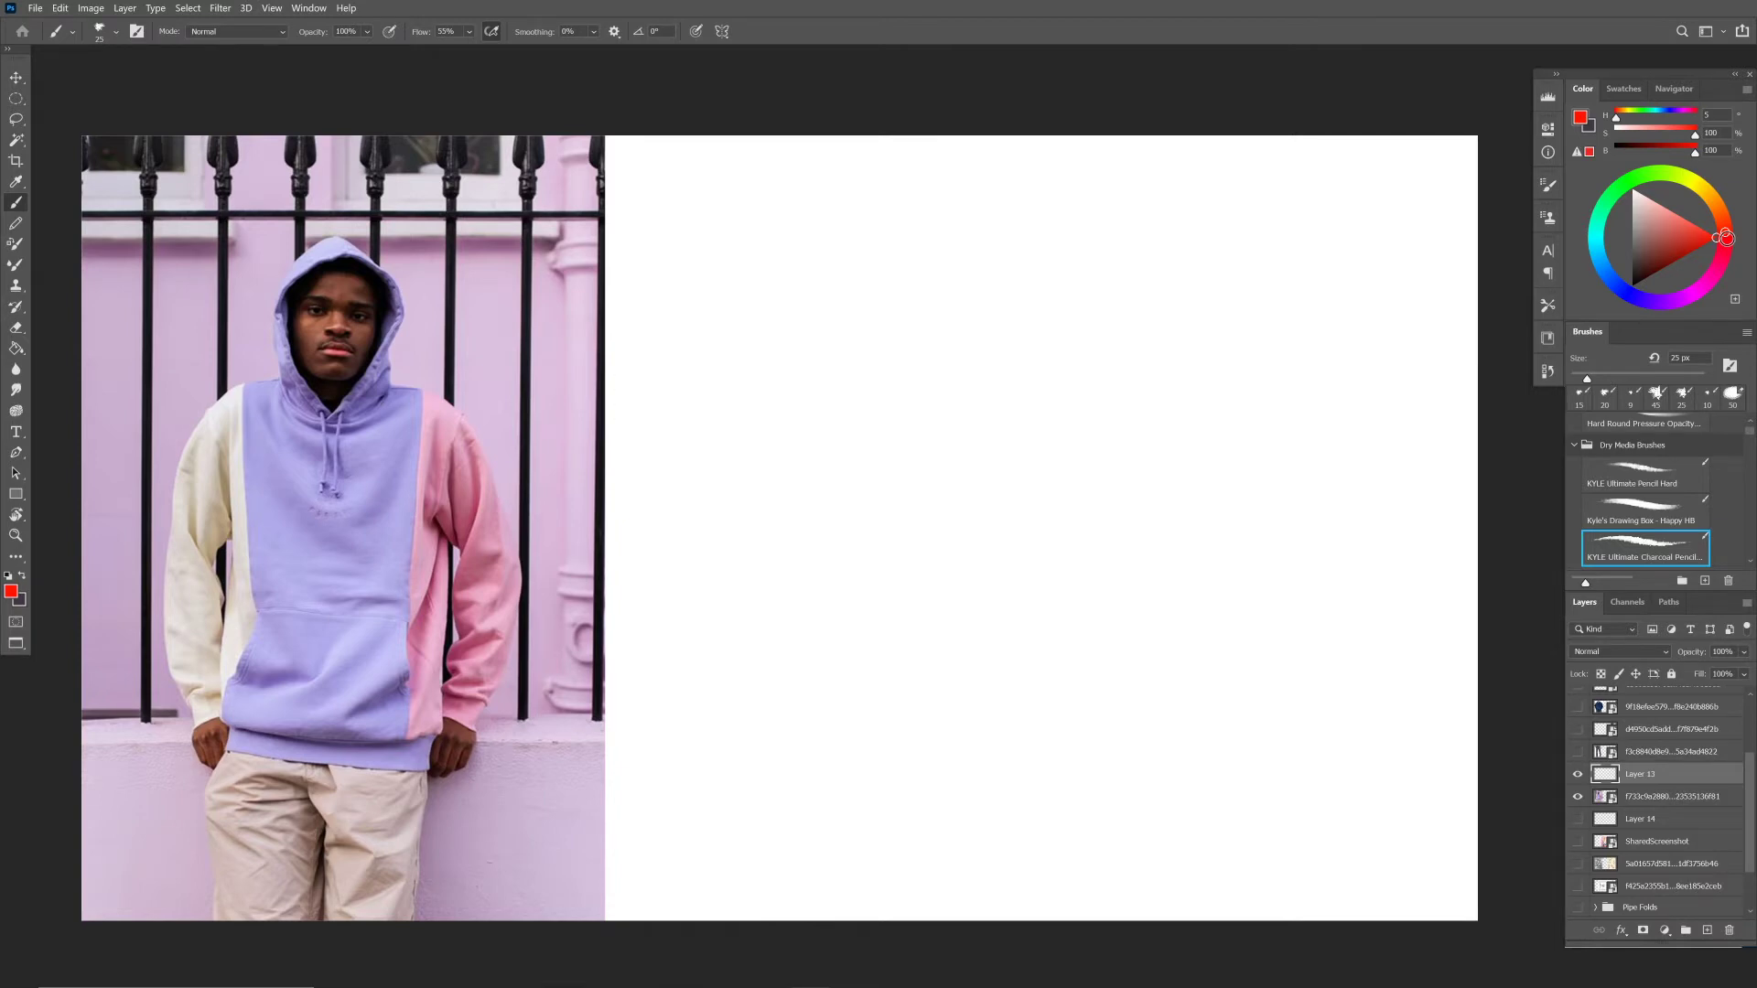
pyautogui.moveTo(331, 805)
pyautogui.mouseDown()
pyautogui.moveTo(443, 809)
pyautogui.moveTo(291, 899)
pyautogui.moveTo(296, 804)
pyautogui.moveTo(252, 790)
pyautogui.moveTo(242, 879)
pyautogui.moveTo(291, 874)
pyautogui.mouseUp()
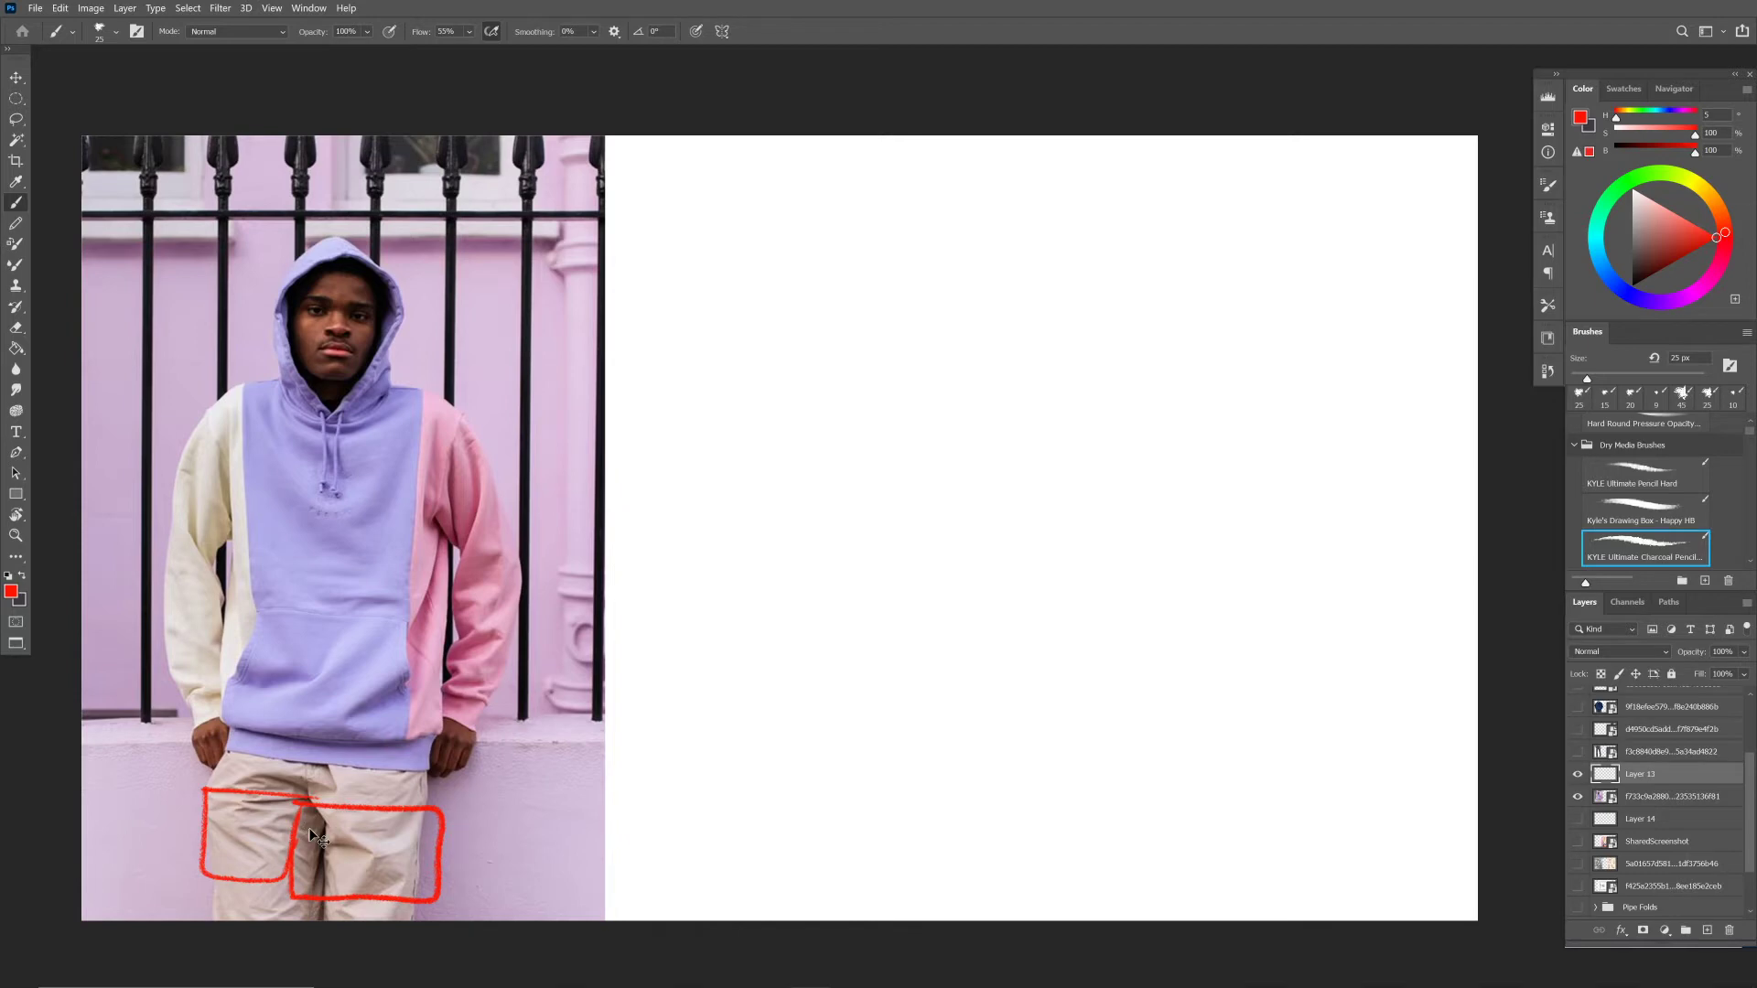
pyautogui.hotkey('ctrl', 'z')
pyautogui.hotkey('ctrl', 'z')
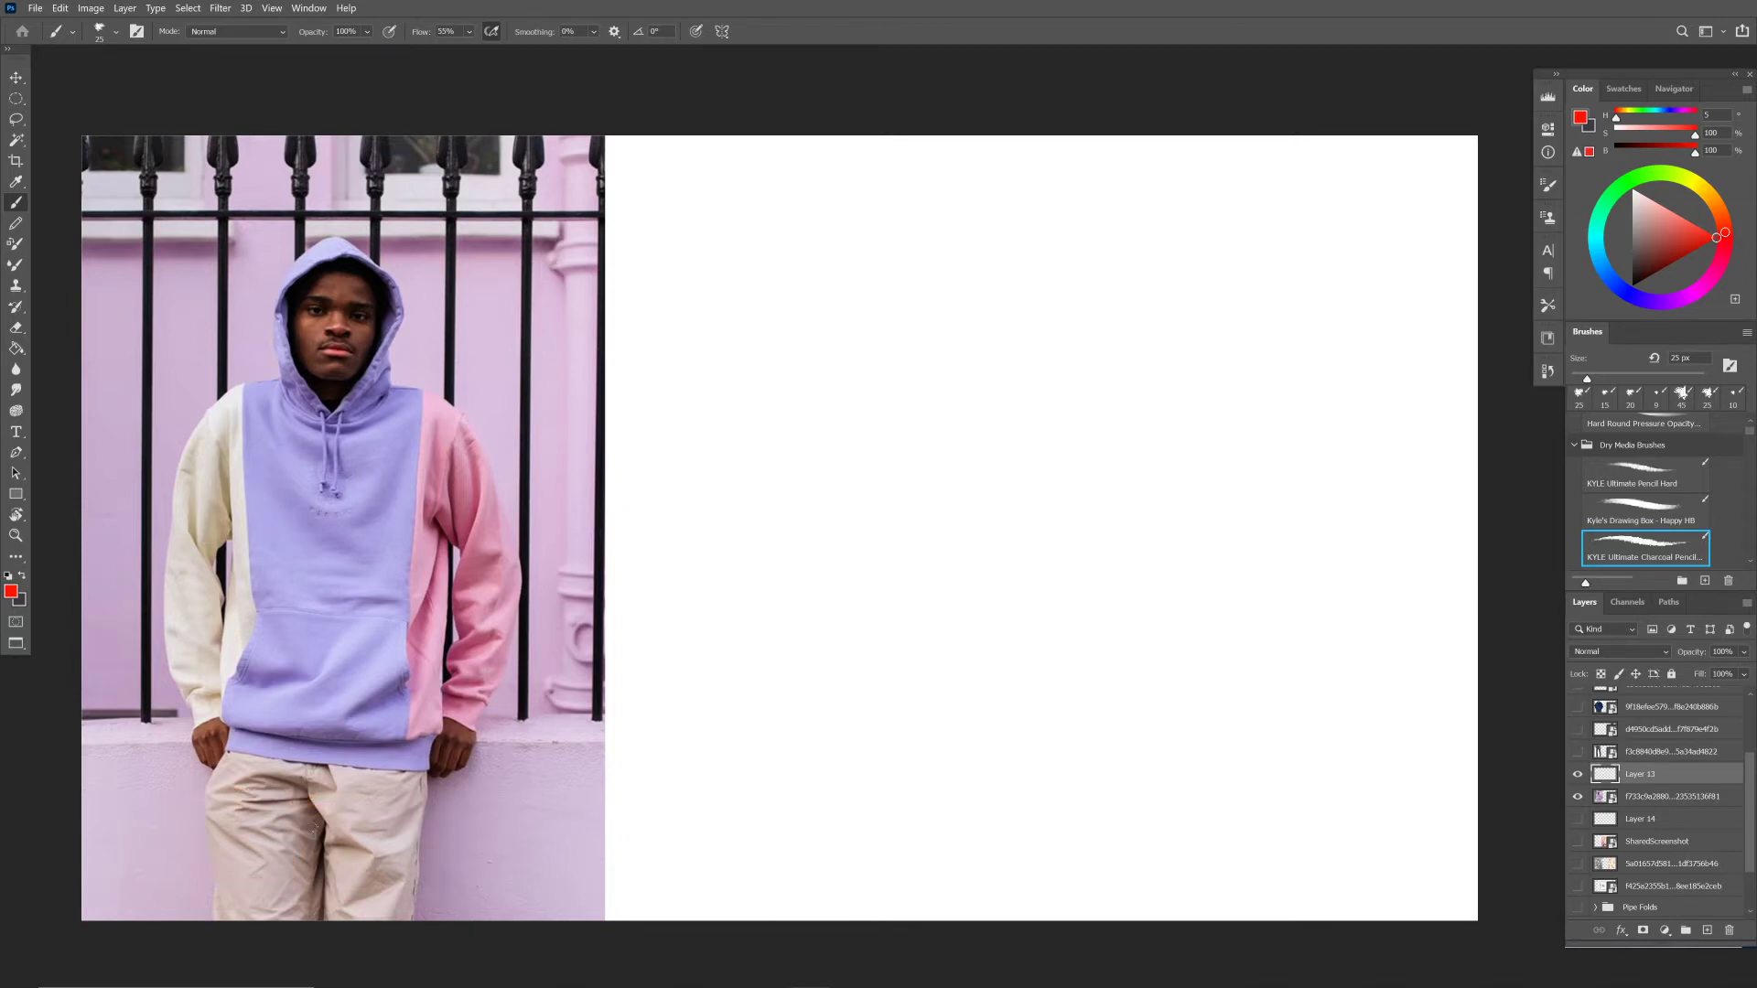
# Frame the hoodie's pink sleeve with a red rectangle.
pyautogui.moveTo(416, 718)
pyautogui.mouseDown()
pyautogui.moveTo(505, 421)
pyautogui.moveTo(545, 423)
pyautogui.moveTo(522, 745)
pyautogui.moveTo(411, 723)
pyautogui.mouseUp()
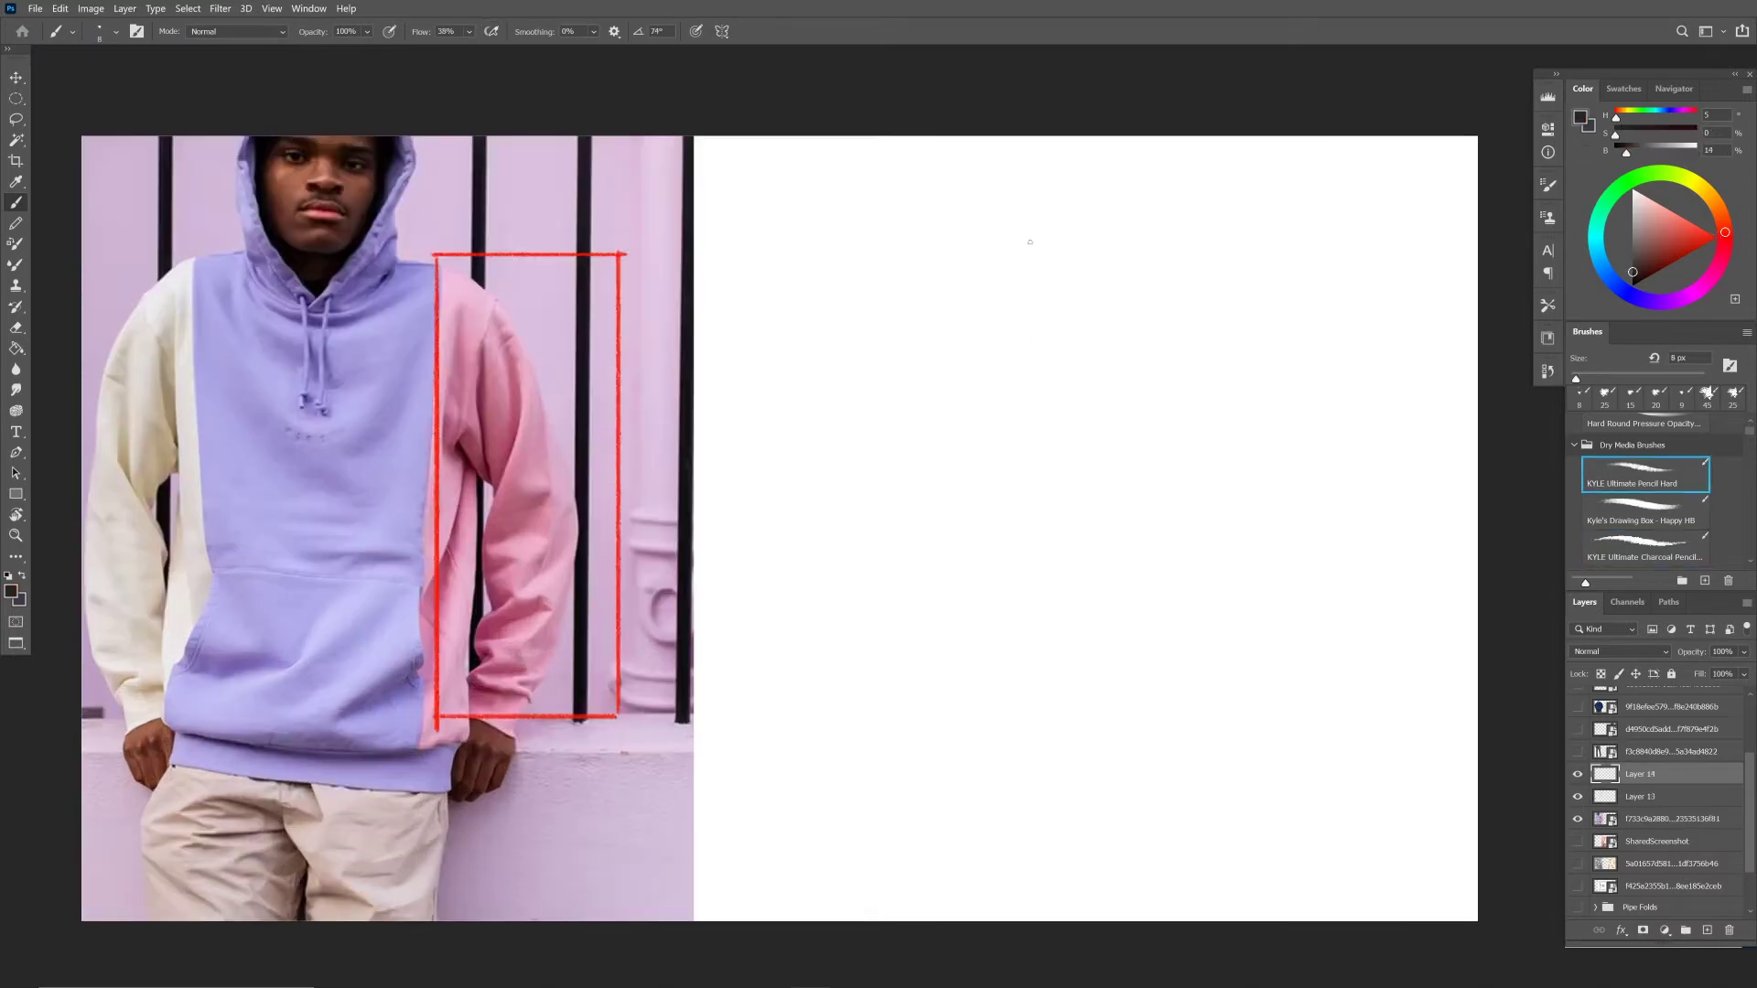
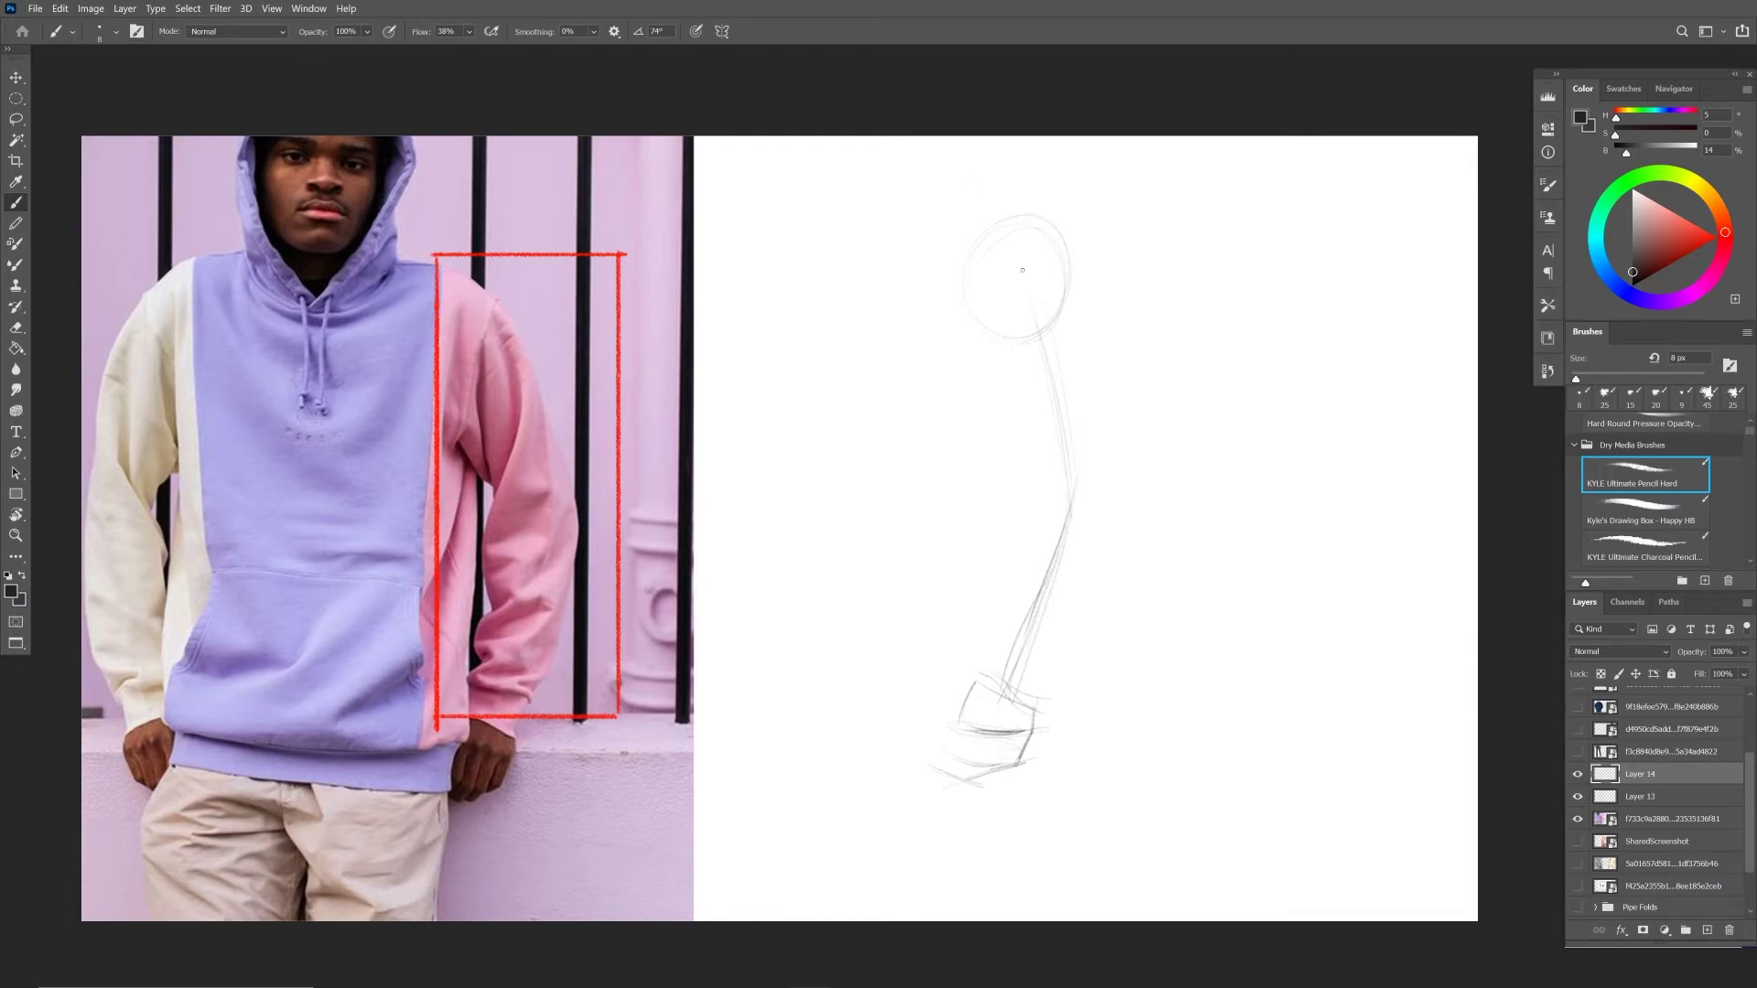
# Sketch the arm's outer upper edge and build the forearm as a tapering cylinder down to the wrist.
pyautogui.moveTo(1075, 294); pyautogui.dragTo(1097, 440)
pyautogui.moveTo(1010, 587); pyautogui.dragTo(991, 681)
pyautogui.moveTo(1071, 584); pyautogui.dragTo(1019, 699)
pyautogui.moveTo(1095, 543)
pyautogui.mouseDown()
pyautogui.moveTo(1040, 667)
pyautogui.moveTo(1084, 569)
pyautogui.mouseUp()
pyautogui.moveTo(1052, 499)
pyautogui.mouseDown()
pyautogui.moveTo(1095, 490)
pyautogui.moveTo(991, 677)
pyautogui.moveTo(995, 657)
pyautogui.mouseUp()
pyautogui.moveTo(1024, 529); pyautogui.dragTo(995, 666)
pyautogui.moveTo(1023, 509)
pyautogui.mouseDown()
pyautogui.moveTo(1088, 491)
pyautogui.moveTo(1071, 590)
pyautogui.mouseUp()
pyautogui.moveTo(1067, 595)
pyautogui.mouseDown()
pyautogui.moveTo(1023, 696)
pyautogui.moveTo(1041, 700)
pyautogui.mouseUp()
# Draw the elbow ellipse and complete both sides of the upper arm cylinder.
pyautogui.moveTo(1057, 468)
pyautogui.mouseDown()
pyautogui.moveTo(1126, 462)
pyautogui.moveTo(1052, 499)
pyautogui.mouseUp()
pyautogui.moveTo(1098, 429)
pyautogui.mouseDown()
pyautogui.moveTo(1087, 494)
pyautogui.moveTo(1044, 478)
pyautogui.mouseUp()
pyautogui.moveTo(1047, 479)
pyautogui.mouseDown()
pyautogui.moveTo(1034, 499)
pyautogui.moveTo(1019, 431)
pyautogui.mouseUp()
pyautogui.moveTo(1075, 299); pyautogui.dragTo(1097, 435)
pyautogui.moveTo(983, 332); pyautogui.dragTo(1023, 446)
# Sketch the shoulder line from the neck and round it over into the upper arm.
pyautogui.moveTo(1011, 227); pyautogui.dragTo(1067, 264)
pyautogui.moveTo(897, 220); pyautogui.dragTo(1066, 227)
pyautogui.moveTo(929, 213)
pyautogui.mouseDown()
pyautogui.moveTo(1011, 218)
pyautogui.moveTo(1066, 265)
pyautogui.mouseUp()
pyautogui.moveTo(1063, 256); pyautogui.dragTo(1077, 318)
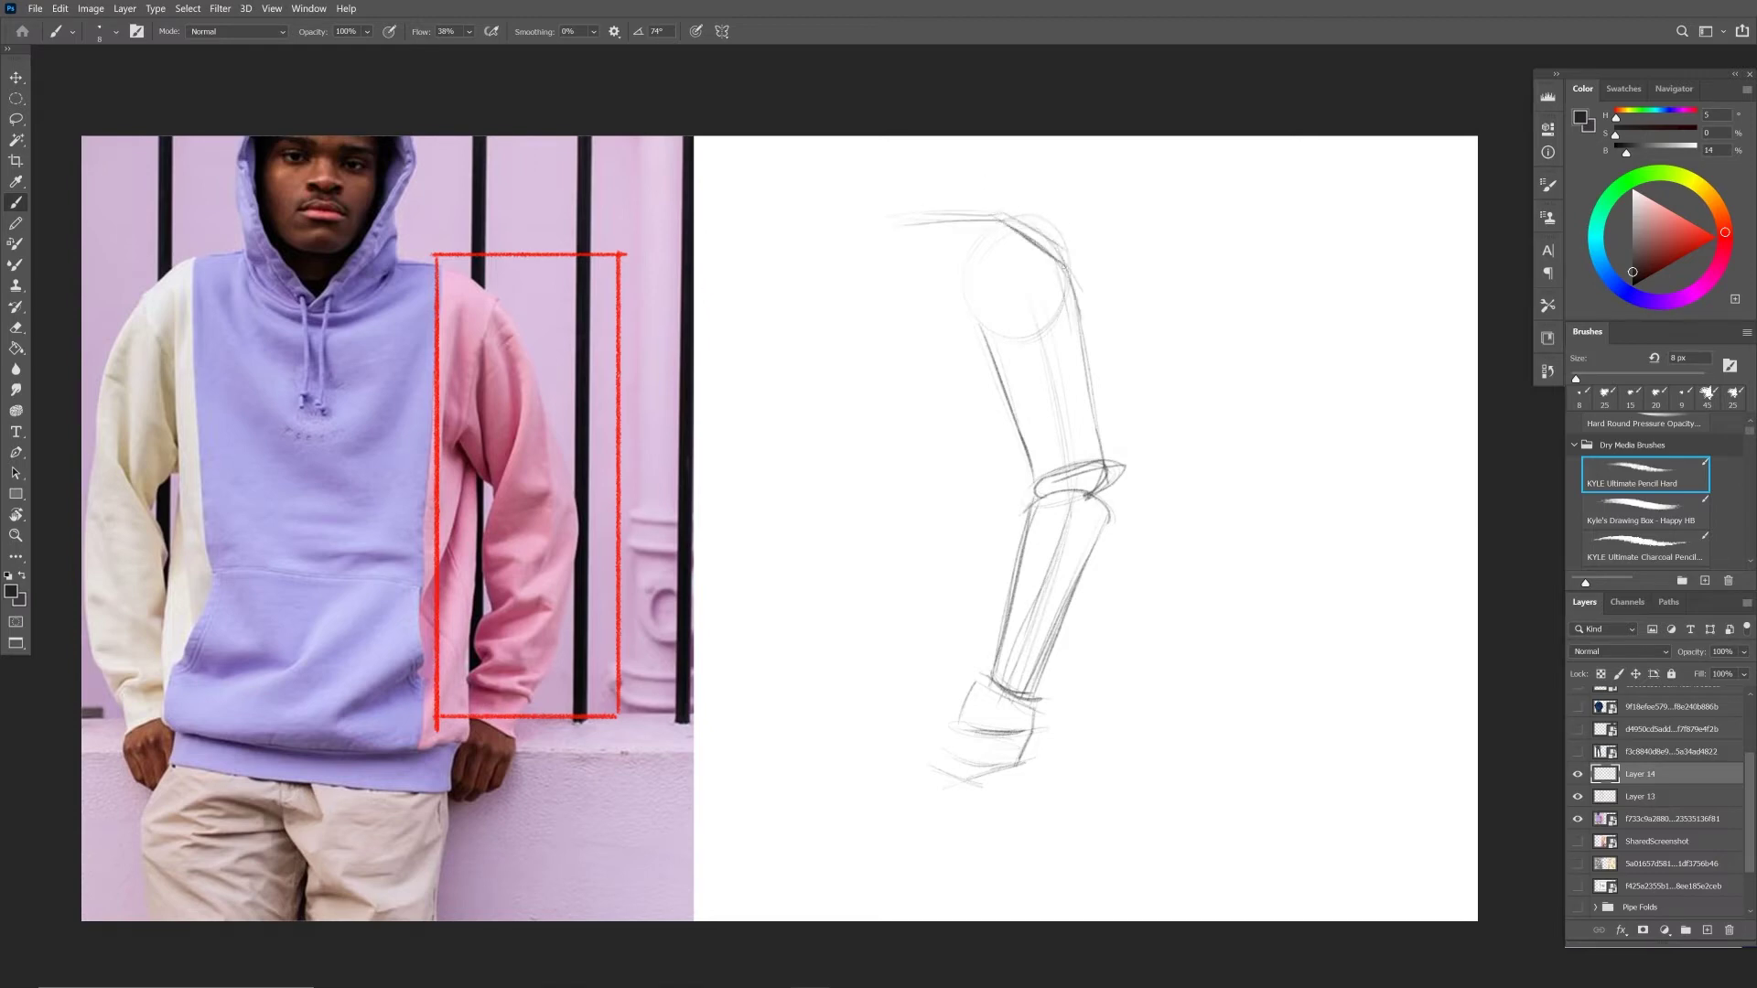
pyautogui.moveTo(1057, 236); pyautogui.dragTo(1078, 317)
# Erase stray marks at the armpit, redraw its short diagonal lines and extend the slope from the neck to the shoulder.
pyautogui.press('e')
pyautogui.moveTo(997, 366)
pyautogui.mouseDown()
pyautogui.moveTo(984, 335)
pyautogui.moveTo(965, 401)
pyautogui.mouseUp()
pyautogui.press('b')
pyautogui.moveTo(999, 334)
pyautogui.mouseDown()
pyautogui.moveTo(968, 399)
pyautogui.moveTo(933, 409)
pyautogui.mouseUp()
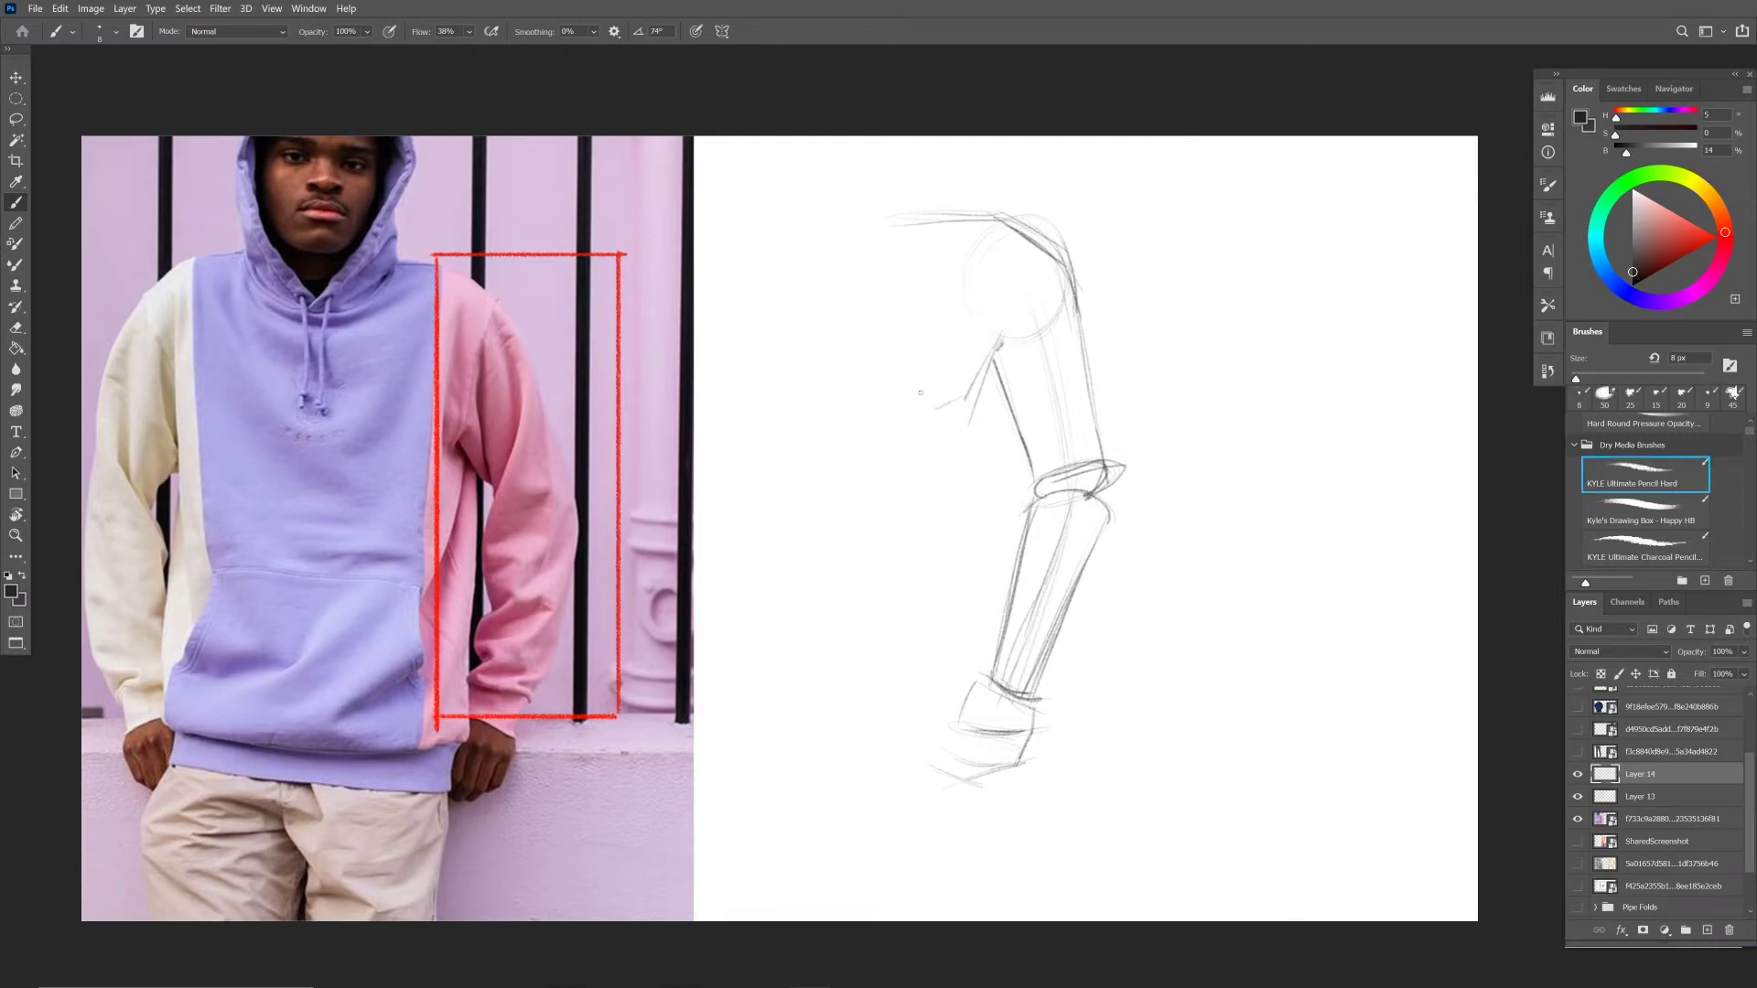
pyautogui.moveTo(886, 207); pyautogui.dragTo(961, 221)
# Lower the opacity of the arm construction layer to about 45% and add a new layer above it.
pyautogui.click(1743, 652)
pyautogui.moveTo(1746, 672); pyautogui.dragTo(1709, 672)
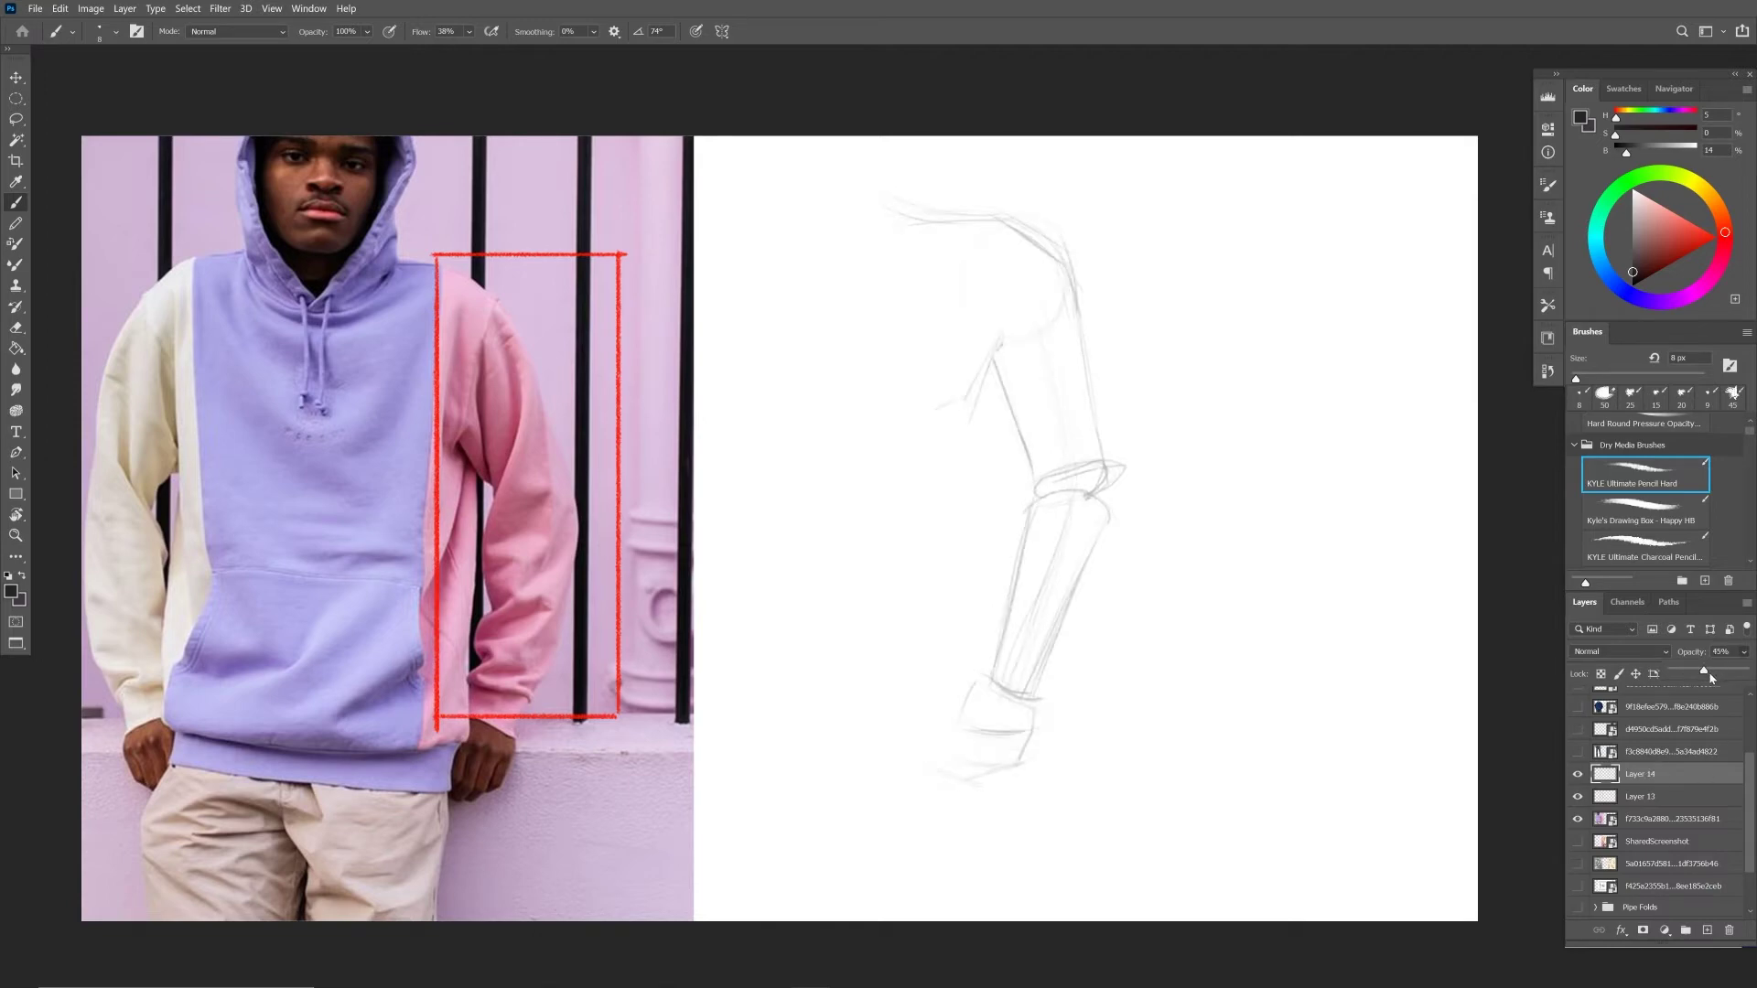
pyautogui.click(1706, 930)
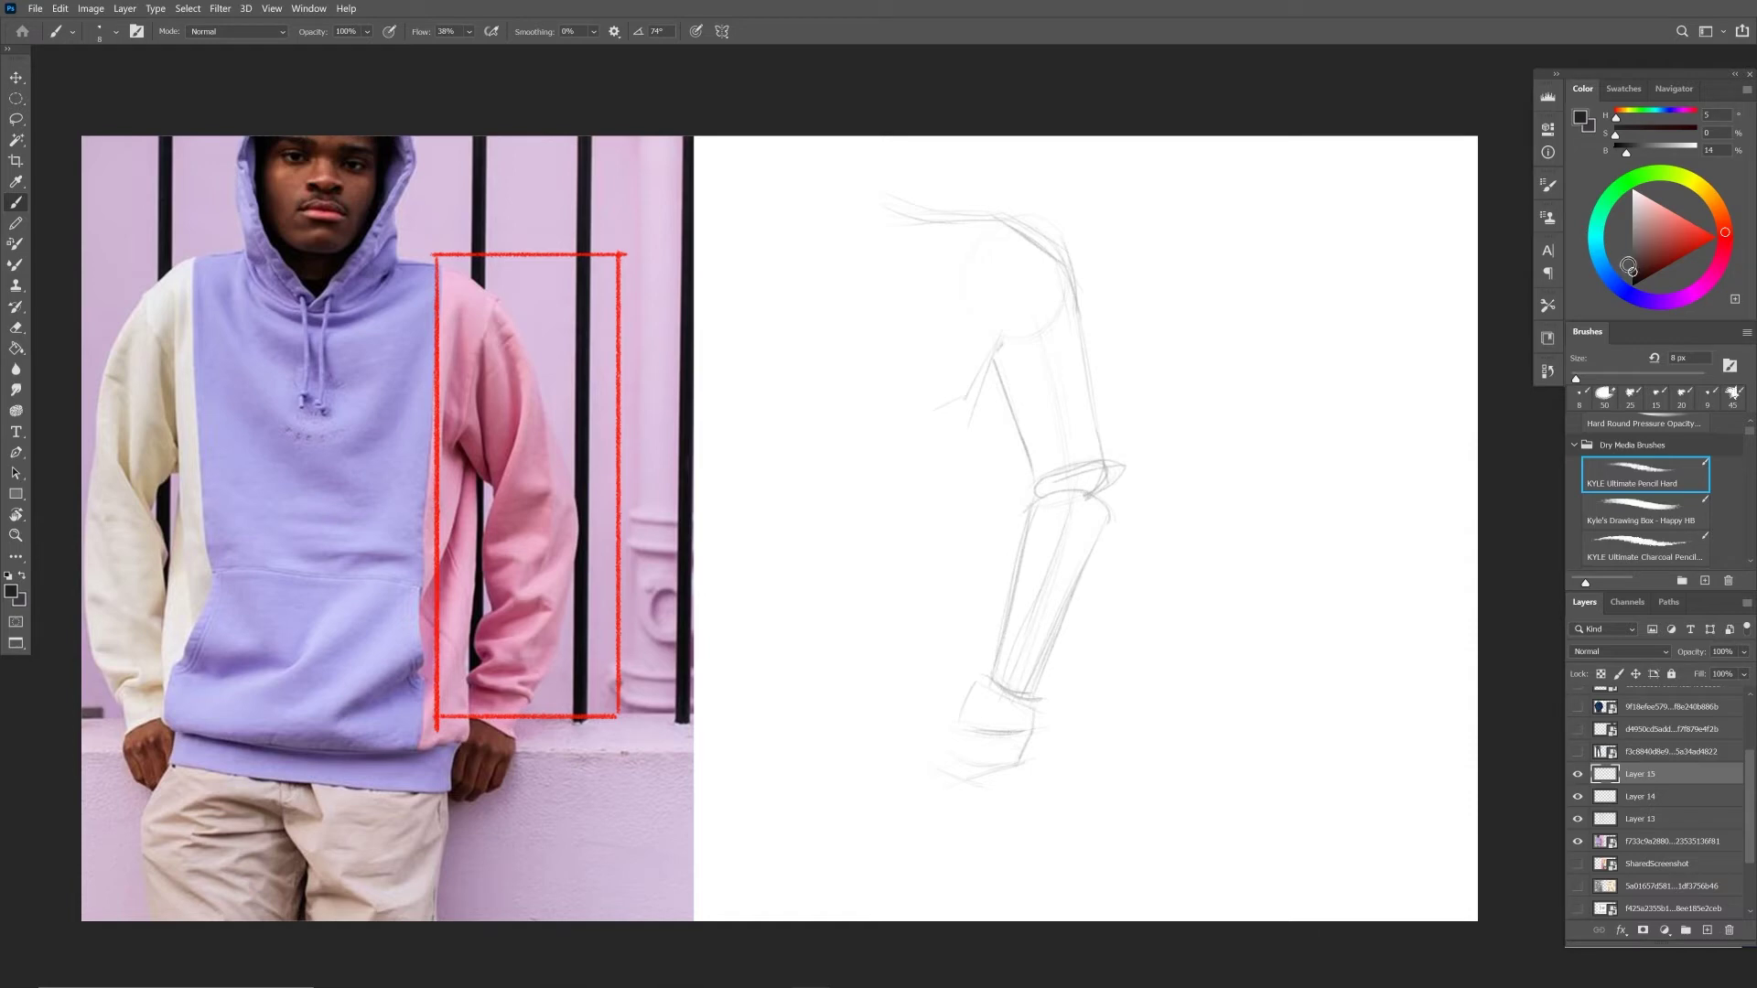
# Sketch the sleeve's armhole seam from the top of the shoulder down to the armpit.
pyautogui.moveTo(1049, 234); pyautogui.dragTo(1016, 301)
pyautogui.moveTo(1054, 227)
pyautogui.mouseDown()
pyautogui.moveTo(995, 330)
pyautogui.moveTo(1030, 284)
pyautogui.moveTo(981, 404)
pyautogui.mouseUp()
pyautogui.moveTo(1007, 335); pyautogui.dragTo(971, 395)
pyautogui.moveTo(1029, 302); pyautogui.dragTo(1005, 338)
# Draw the sleeve's outer contour from the shoulder past the elbow and along the forearm.
pyautogui.moveTo(1054, 227); pyautogui.dragTo(1099, 376)
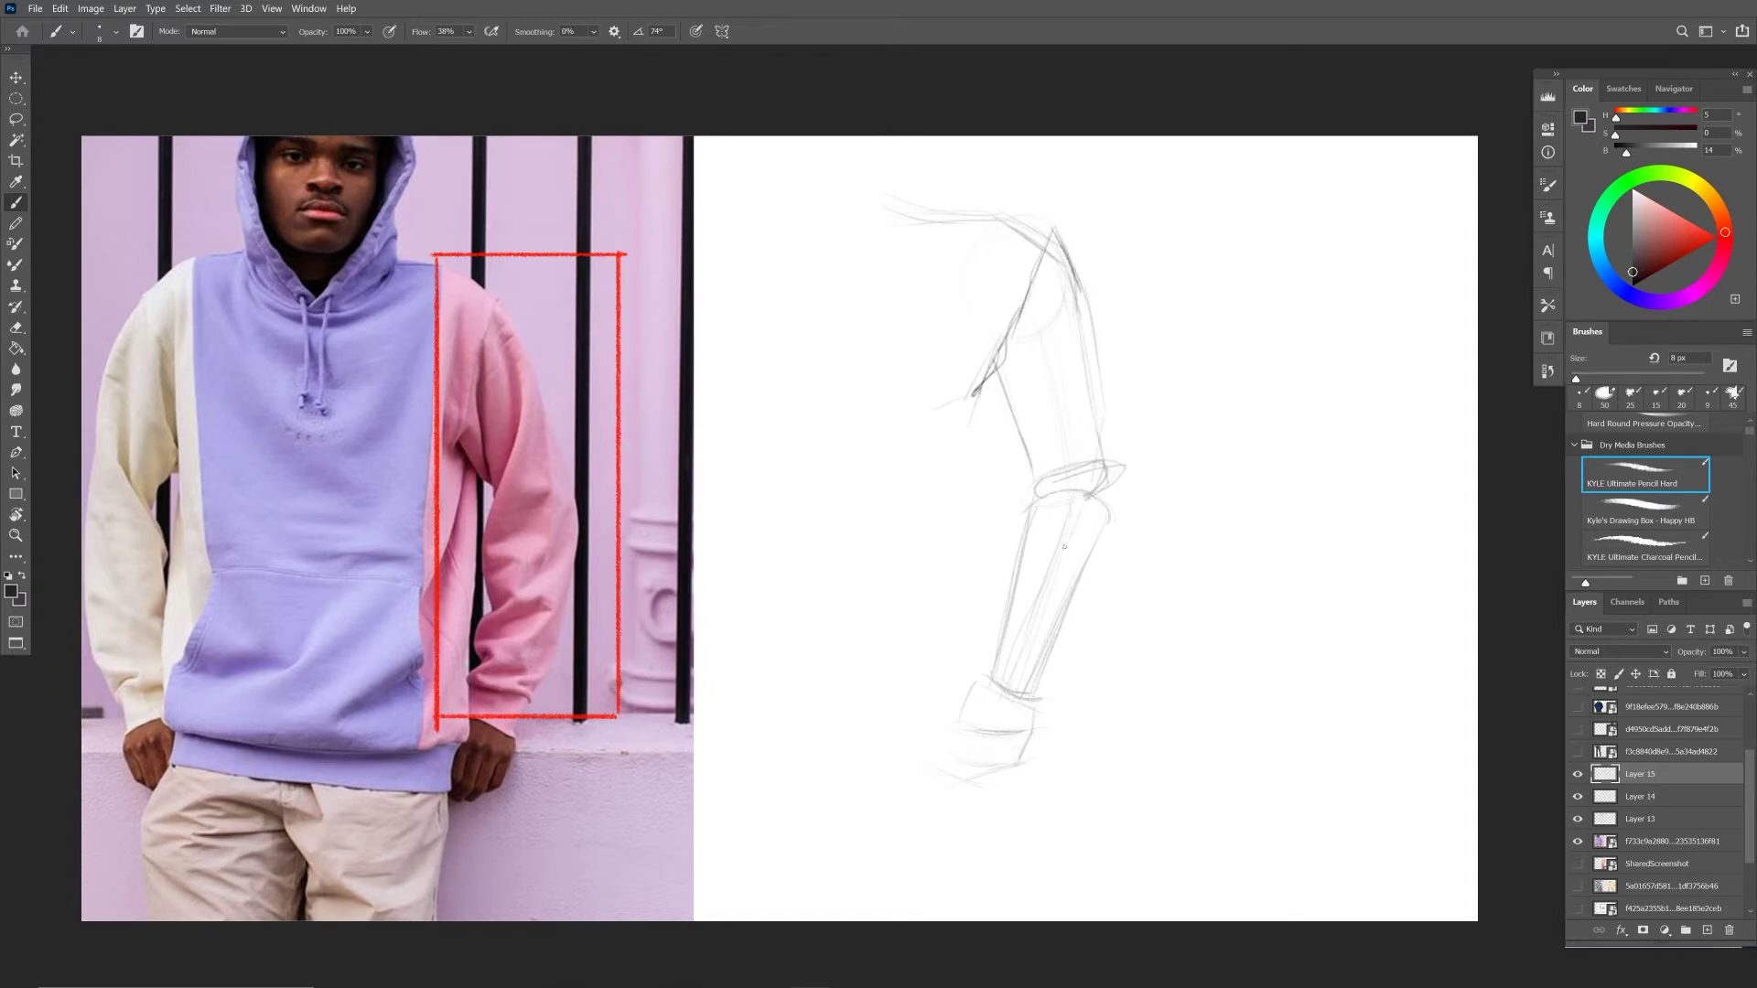
pyautogui.moveTo(1076, 272); pyautogui.dragTo(1098, 371)
pyautogui.moveTo(1096, 448); pyautogui.dragTo(1067, 547)
pyautogui.moveTo(1098, 368); pyautogui.dragTo(1125, 499)
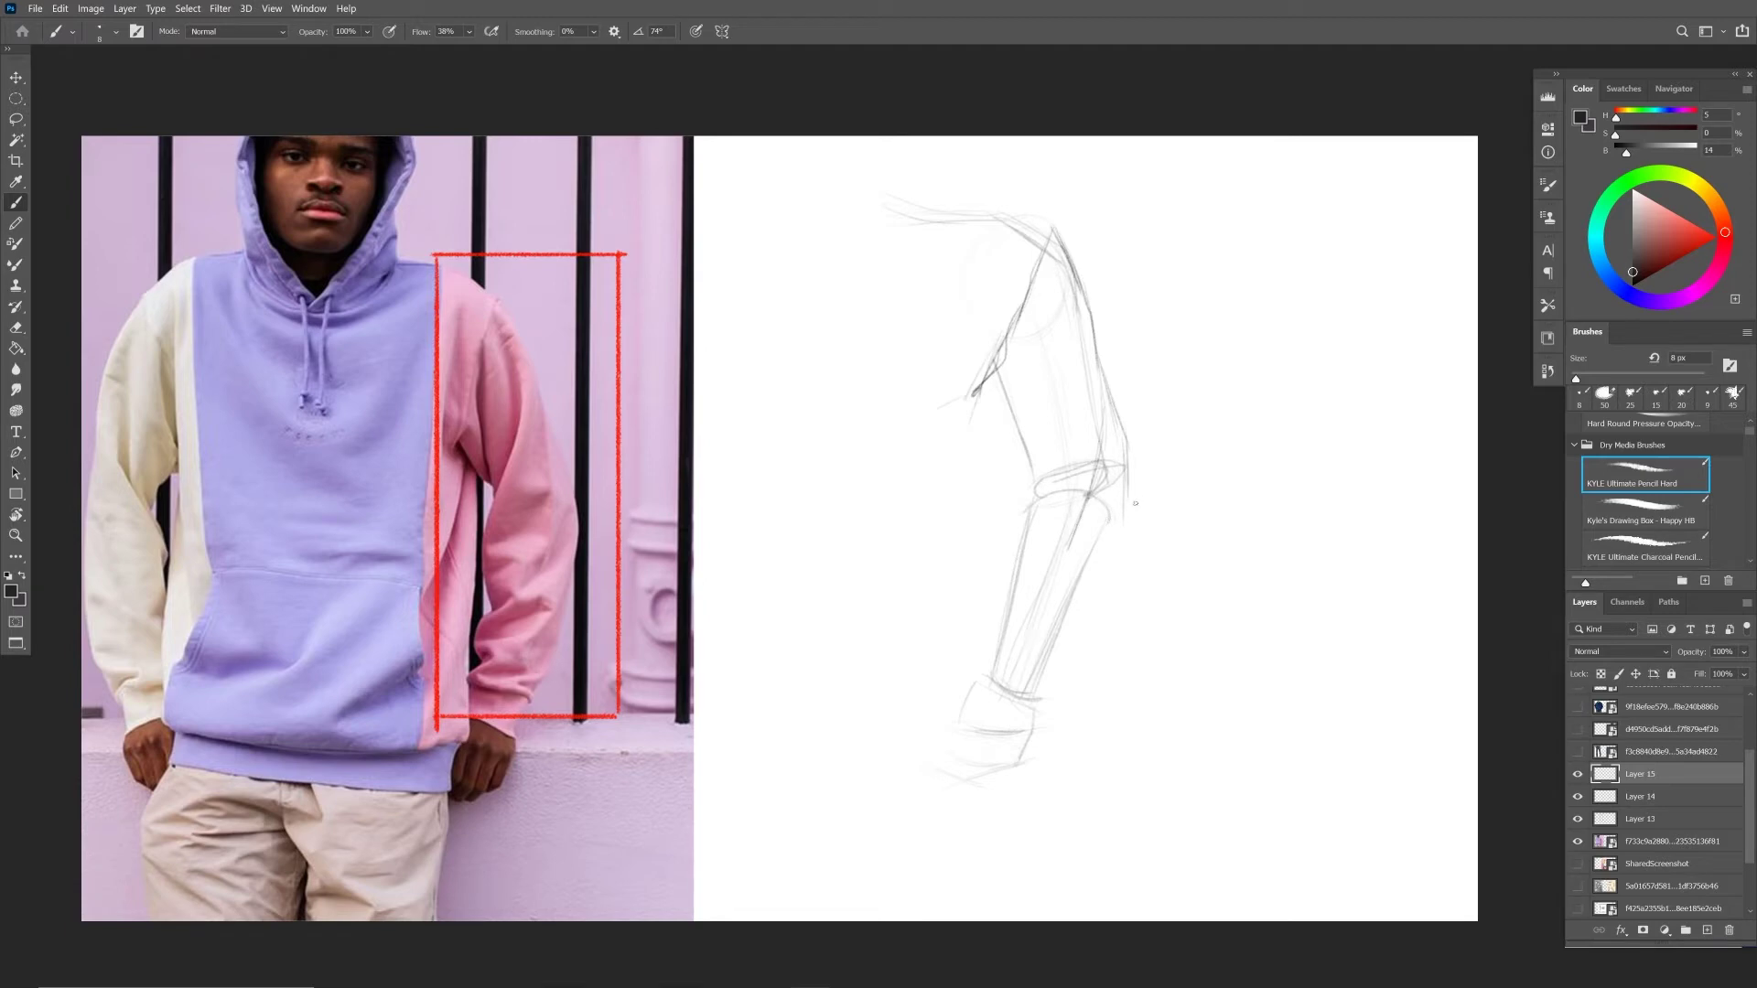
pyautogui.moveTo(1060, 604)
pyautogui.mouseDown()
pyautogui.moveTo(1109, 553)
pyautogui.moveTo(1082, 634)
pyautogui.moveTo(1122, 530)
pyautogui.mouseUp()
# Sketch the gathered fabric at the cuff, the inner forearm contour and the pinched fold at the inner elbow.
pyautogui.moveTo(1053, 656)
pyautogui.mouseDown()
pyautogui.moveTo(983, 637)
pyautogui.moveTo(1029, 653)
pyautogui.moveTo(985, 640)
pyautogui.moveTo(1002, 648)
pyautogui.moveTo(986, 626)
pyautogui.moveTo(1018, 591)
pyautogui.mouseUp()
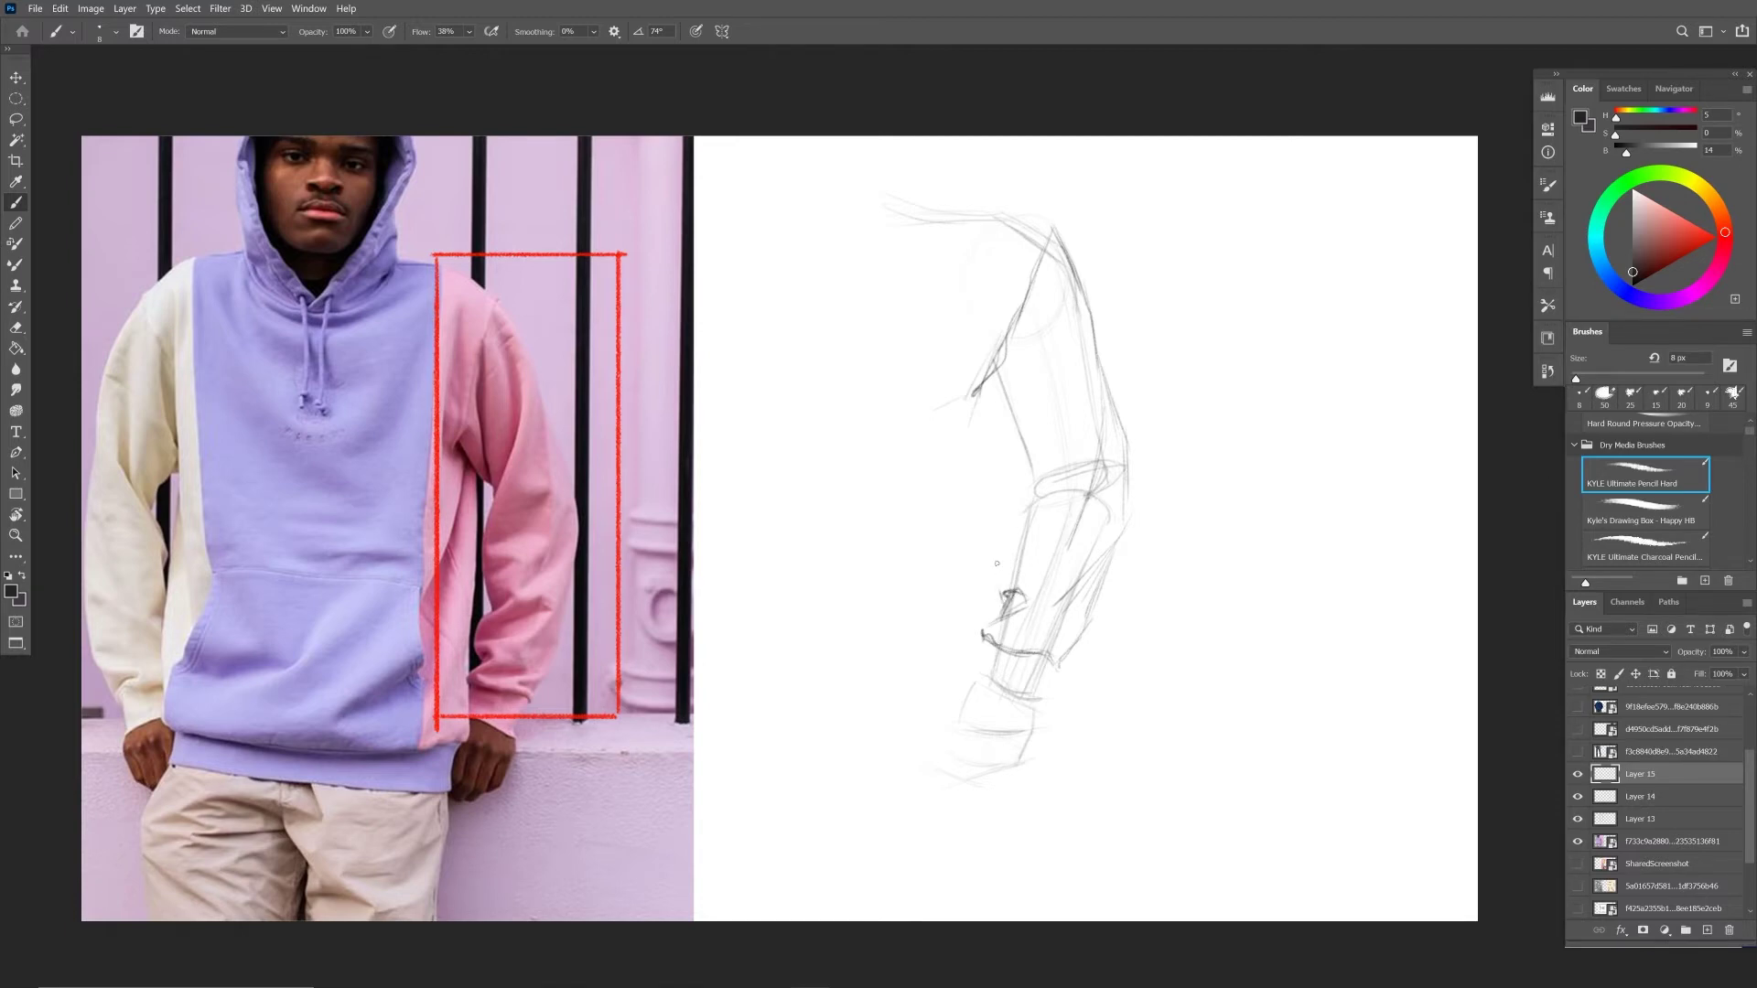
pyautogui.moveTo(1011, 541); pyautogui.dragTo(996, 602)
pyautogui.moveTo(1064, 514)
pyautogui.mouseDown()
pyautogui.moveTo(1016, 542)
pyautogui.moveTo(1065, 507)
pyautogui.moveTo(1023, 483)
pyautogui.moveTo(994, 585)
pyautogui.moveTo(1025, 529)
pyautogui.moveTo(1009, 467)
pyautogui.mouseUp()
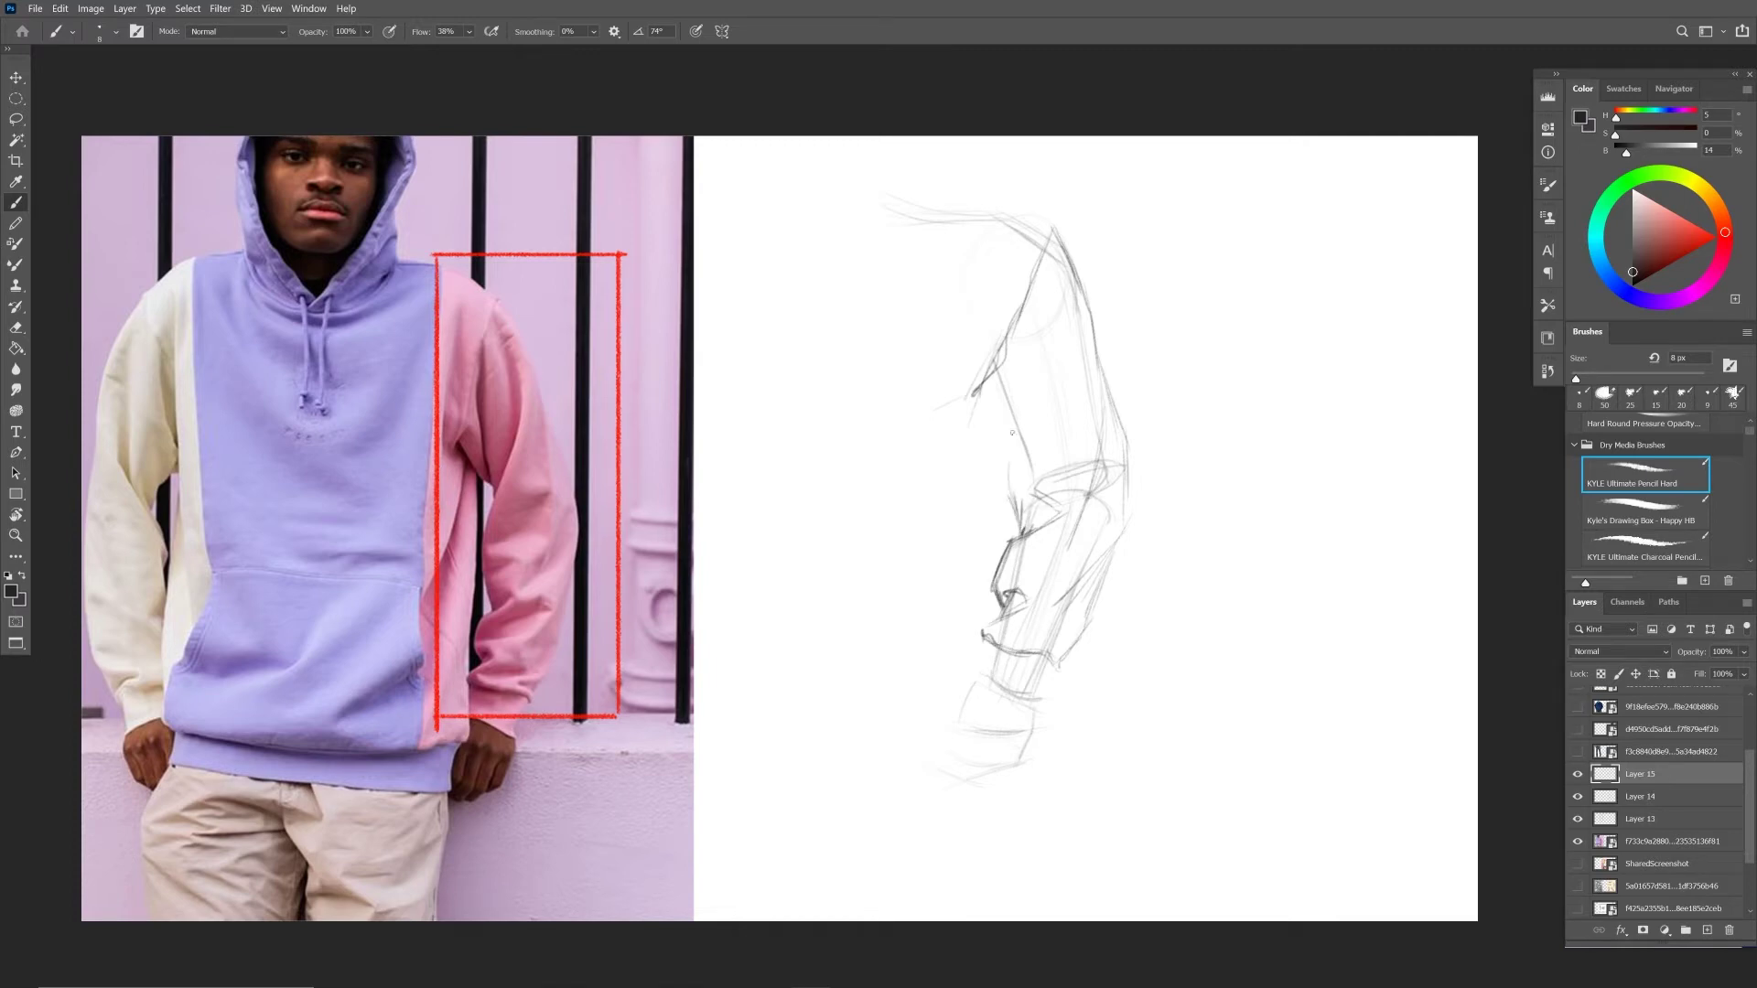
# Draw the inner contour of the upper sleeve from the shoulder down to the inner elbow.
pyautogui.moveTo(1042, 361); pyautogui.dragTo(1017, 443)
pyautogui.moveTo(1061, 290); pyautogui.dragTo(1009, 480)
pyautogui.moveTo(1015, 465); pyautogui.dragTo(1010, 505)
pyautogui.moveTo(1021, 429)
pyautogui.mouseDown()
pyautogui.moveTo(1014, 540)
pyautogui.moveTo(1005, 504)
pyautogui.mouseUp()
pyautogui.moveTo(1048, 348); pyautogui.dragTo(1022, 427)
pyautogui.moveTo(1058, 295); pyautogui.dragTo(1052, 343)
pyautogui.moveTo(1059, 248); pyautogui.dragTo(1050, 299)
# Darken the armpit crease and seam with heavy strokes and add the short diagonal body fold beside it.
pyautogui.moveTo(1011, 404)
pyautogui.mouseDown()
pyautogui.moveTo(1016, 441)
pyautogui.moveTo(1020, 291)
pyautogui.moveTo(1021, 371)
pyautogui.mouseUp()
pyautogui.moveTo(1024, 282)
pyautogui.mouseDown()
pyautogui.moveTo(1010, 430)
pyautogui.moveTo(1015, 334)
pyautogui.moveTo(1011, 376)
pyautogui.mouseUp()
pyautogui.moveTo(1020, 331); pyautogui.dragTo(1016, 430)
pyautogui.moveTo(1015, 385); pyautogui.dragTo(1012, 418)
pyautogui.moveTo(968, 356); pyautogui.dragTo(1009, 405)
pyautogui.moveTo(1017, 320); pyautogui.dragTo(1008, 363)
pyautogui.moveTo(1025, 279); pyautogui.dragTo(1010, 395)
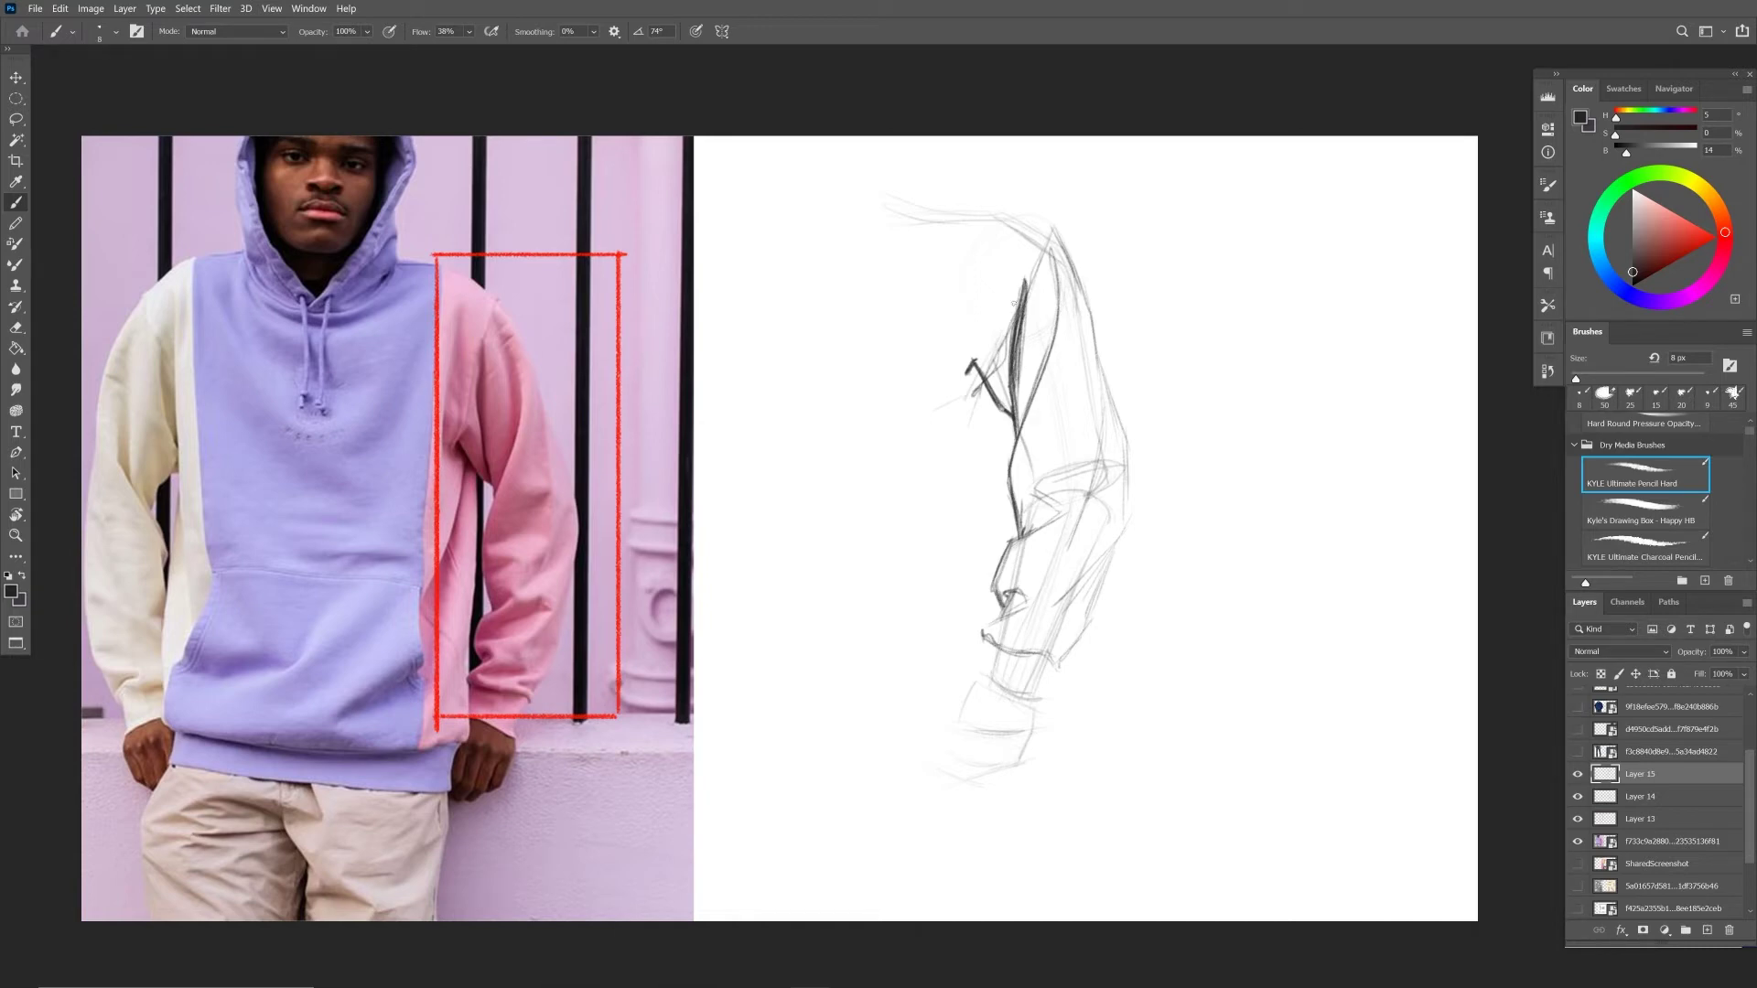
# Define the cuff's upper and lower edges with dark lines and shade the zigzag folds above it.
pyautogui.moveTo(983, 638)
pyautogui.mouseDown()
pyautogui.moveTo(1041, 677)
pyautogui.moveTo(1033, 713)
pyautogui.moveTo(974, 677)
pyautogui.moveTo(1034, 707)
pyautogui.moveTo(1021, 701)
pyautogui.mouseUp()
pyautogui.moveTo(980, 628); pyautogui.dragTo(1057, 663)
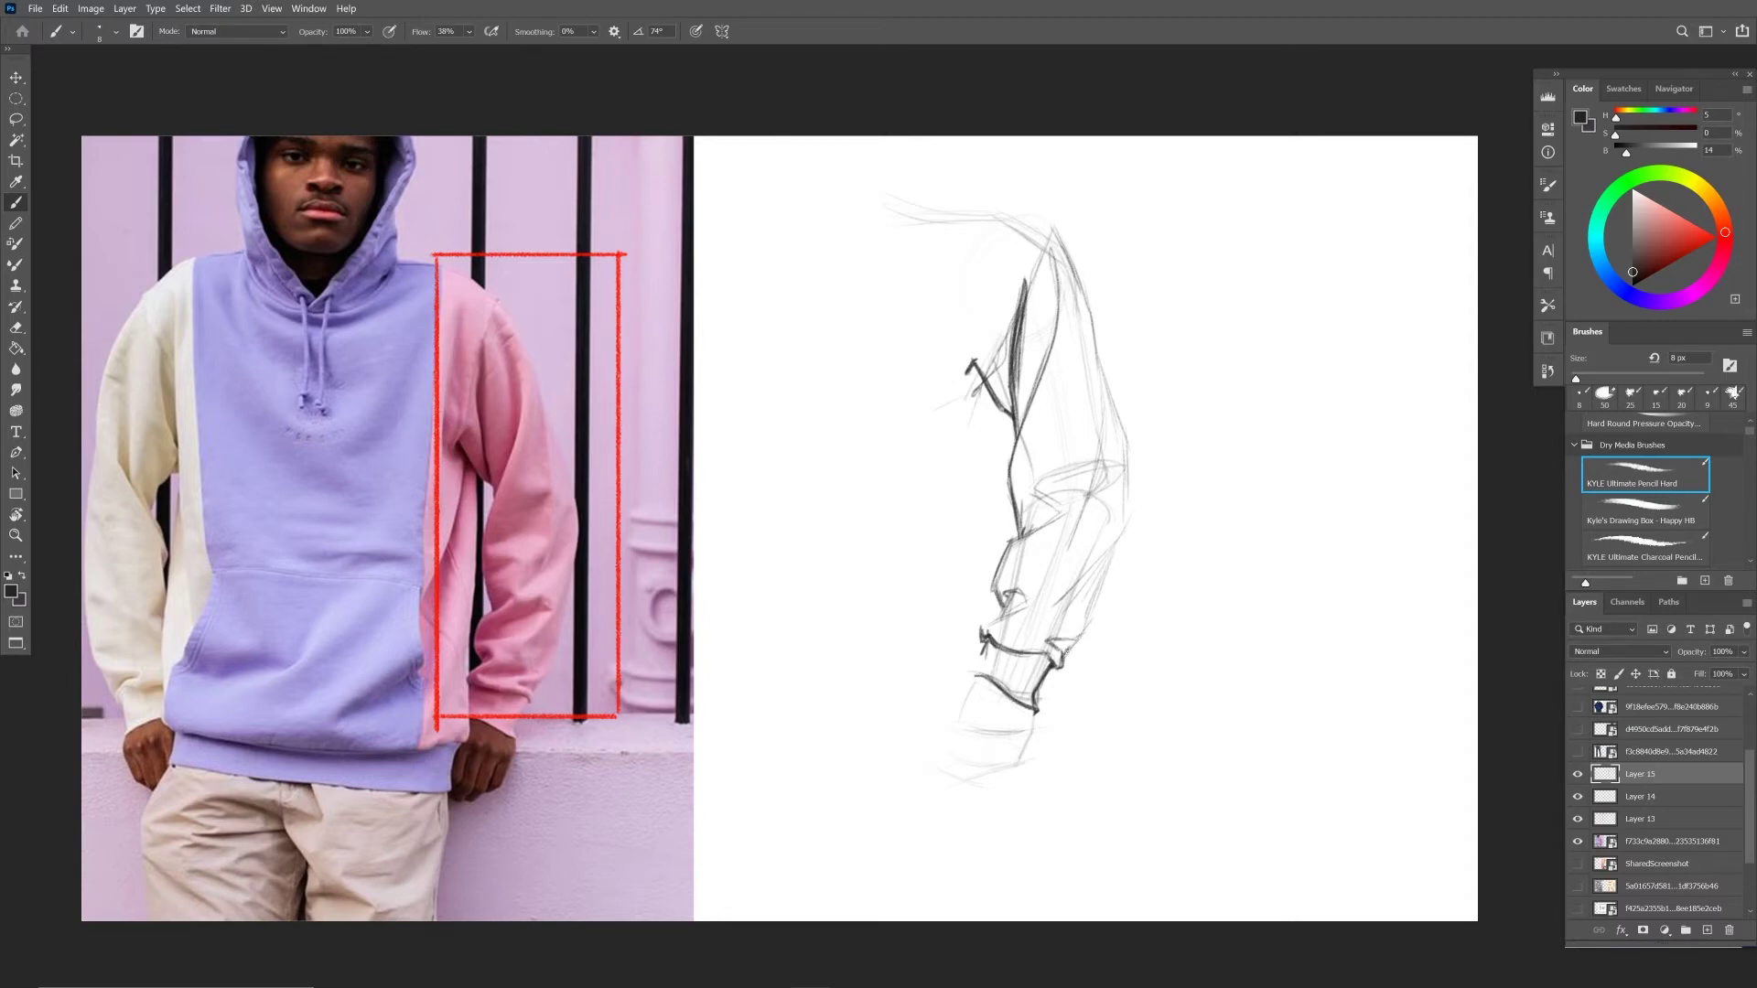
pyautogui.moveTo(1080, 638)
pyautogui.mouseDown()
pyautogui.moveTo(1063, 658)
pyautogui.moveTo(1087, 631)
pyautogui.moveTo(995, 626)
pyautogui.moveTo(1076, 623)
pyautogui.moveTo(1007, 613)
pyautogui.moveTo(1057, 566)
pyautogui.moveTo(1043, 553)
pyautogui.moveTo(1100, 539)
pyautogui.moveTo(1023, 564)
pyautogui.moveTo(1069, 517)
pyautogui.moveTo(1012, 551)
pyautogui.moveTo(1004, 582)
pyautogui.moveTo(1003, 549)
pyautogui.moveTo(1017, 581)
pyautogui.moveTo(1052, 532)
pyautogui.moveTo(1099, 540)
pyautogui.moveTo(1082, 522)
pyautogui.mouseUp()
pyautogui.moveTo(1016, 581)
pyautogui.mouseDown()
pyautogui.moveTo(1051, 571)
pyautogui.moveTo(1012, 549)
pyautogui.moveTo(1020, 579)
pyautogui.moveTo(1071, 538)
pyautogui.moveTo(1015, 554)
pyautogui.moveTo(1060, 530)
pyautogui.mouseUp()
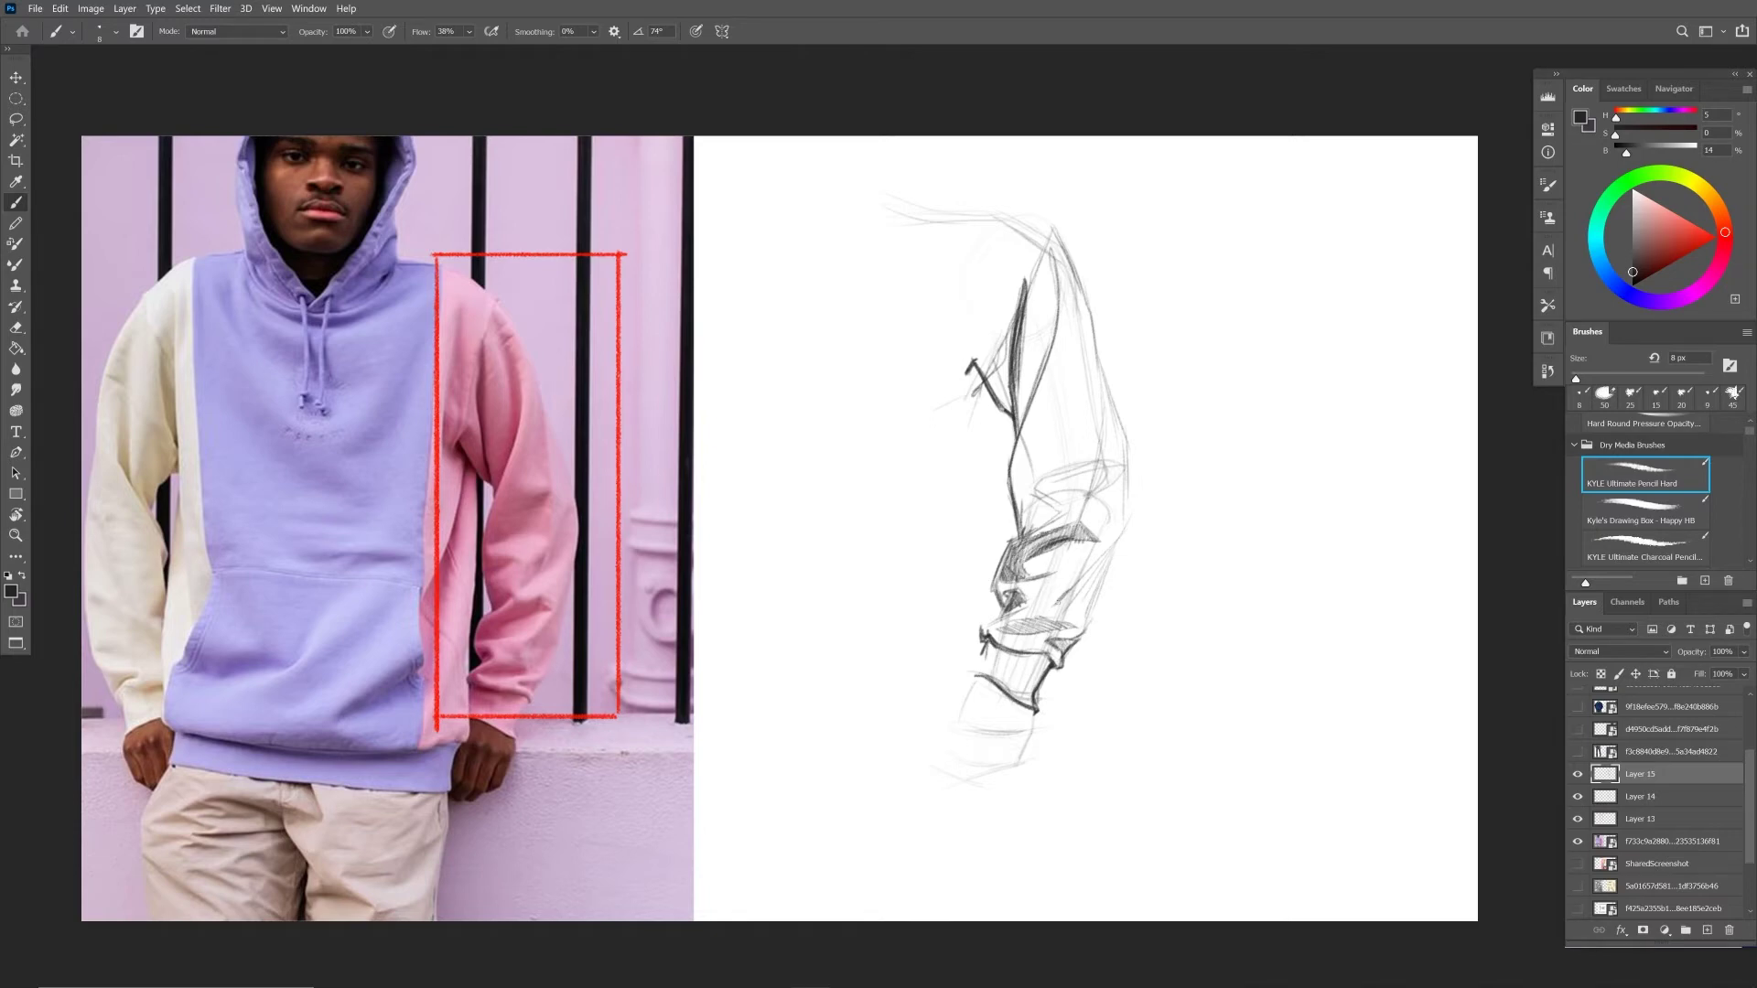
# Draw and shade the zigzag folds around the sleeve's elbow and extend them up the inner side of the upper arm.
pyautogui.moveTo(1069, 589)
pyautogui.mouseDown()
pyautogui.moveTo(1089, 566)
pyautogui.moveTo(1096, 587)
pyautogui.moveTo(1124, 522)
pyautogui.mouseUp()
pyautogui.moveTo(1057, 493); pyautogui.dragTo(1032, 503)
pyautogui.moveTo(1045, 514); pyautogui.dragTo(1054, 522)
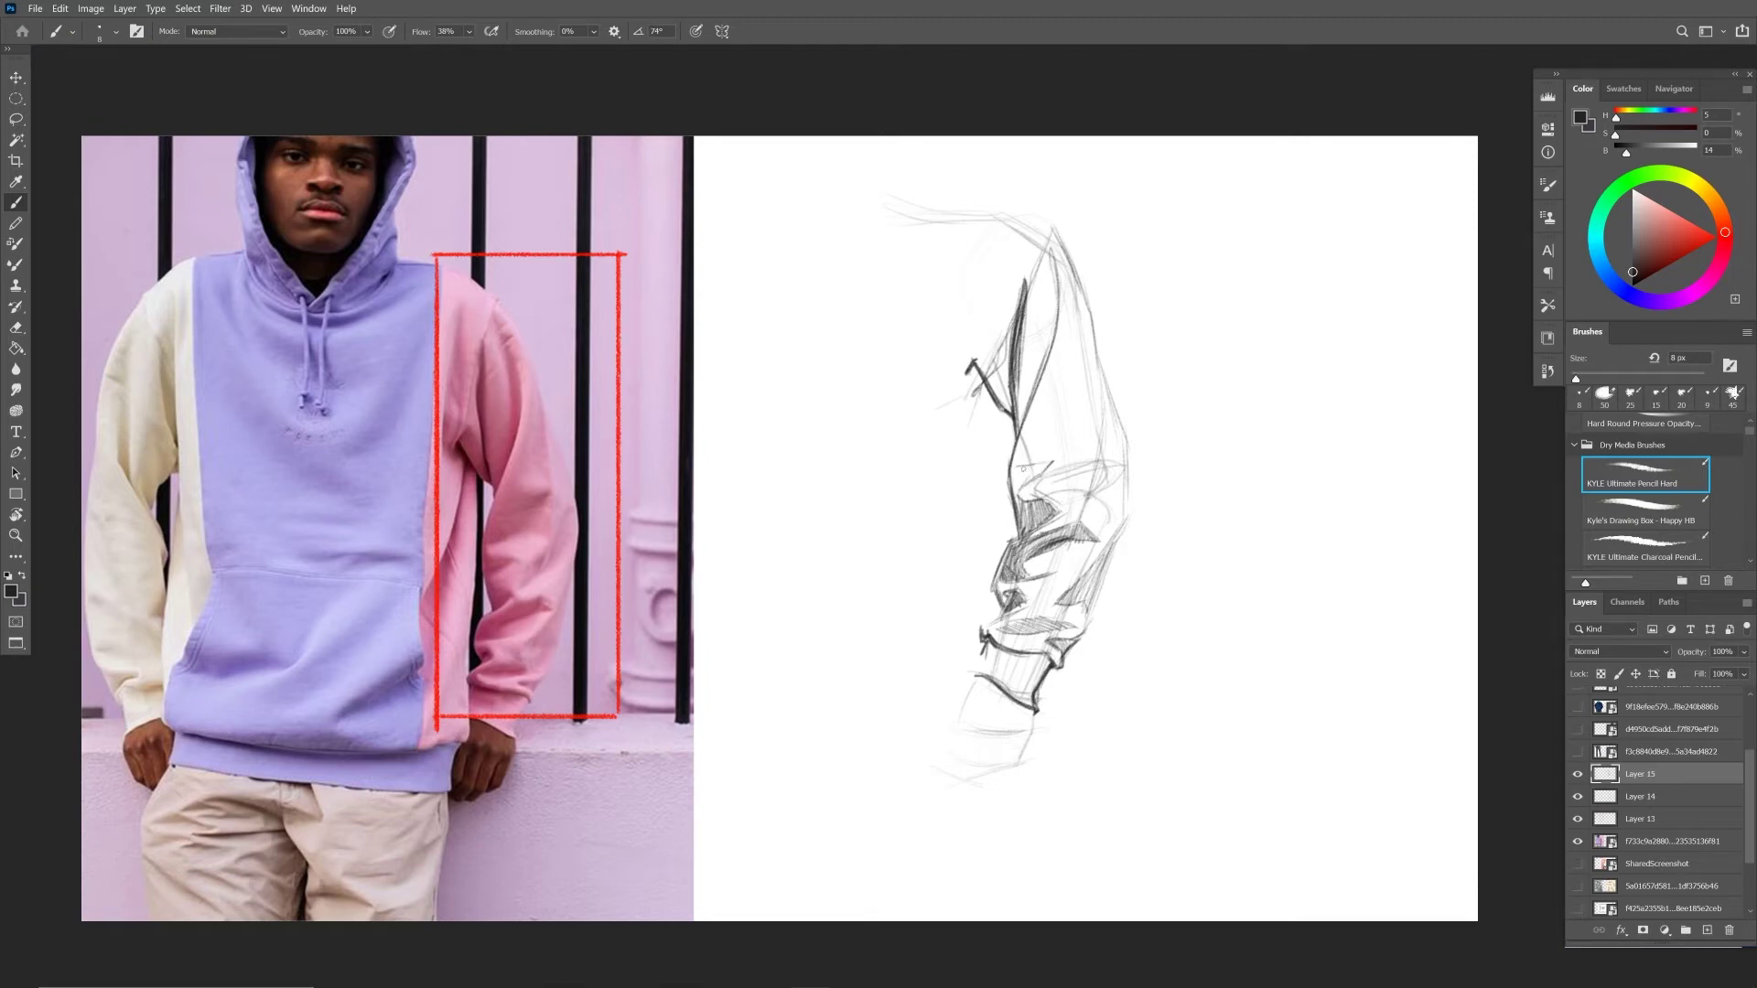
pyautogui.moveTo(1014, 494)
pyautogui.mouseDown()
pyautogui.moveTo(1025, 465)
pyautogui.moveTo(1049, 468)
pyautogui.moveTo(1041, 445)
pyautogui.moveTo(1090, 426)
pyautogui.moveTo(1036, 442)
pyautogui.moveTo(1091, 405)
pyautogui.moveTo(1048, 428)
pyautogui.moveTo(1059, 407)
pyautogui.moveTo(1040, 406)
pyautogui.mouseUp()
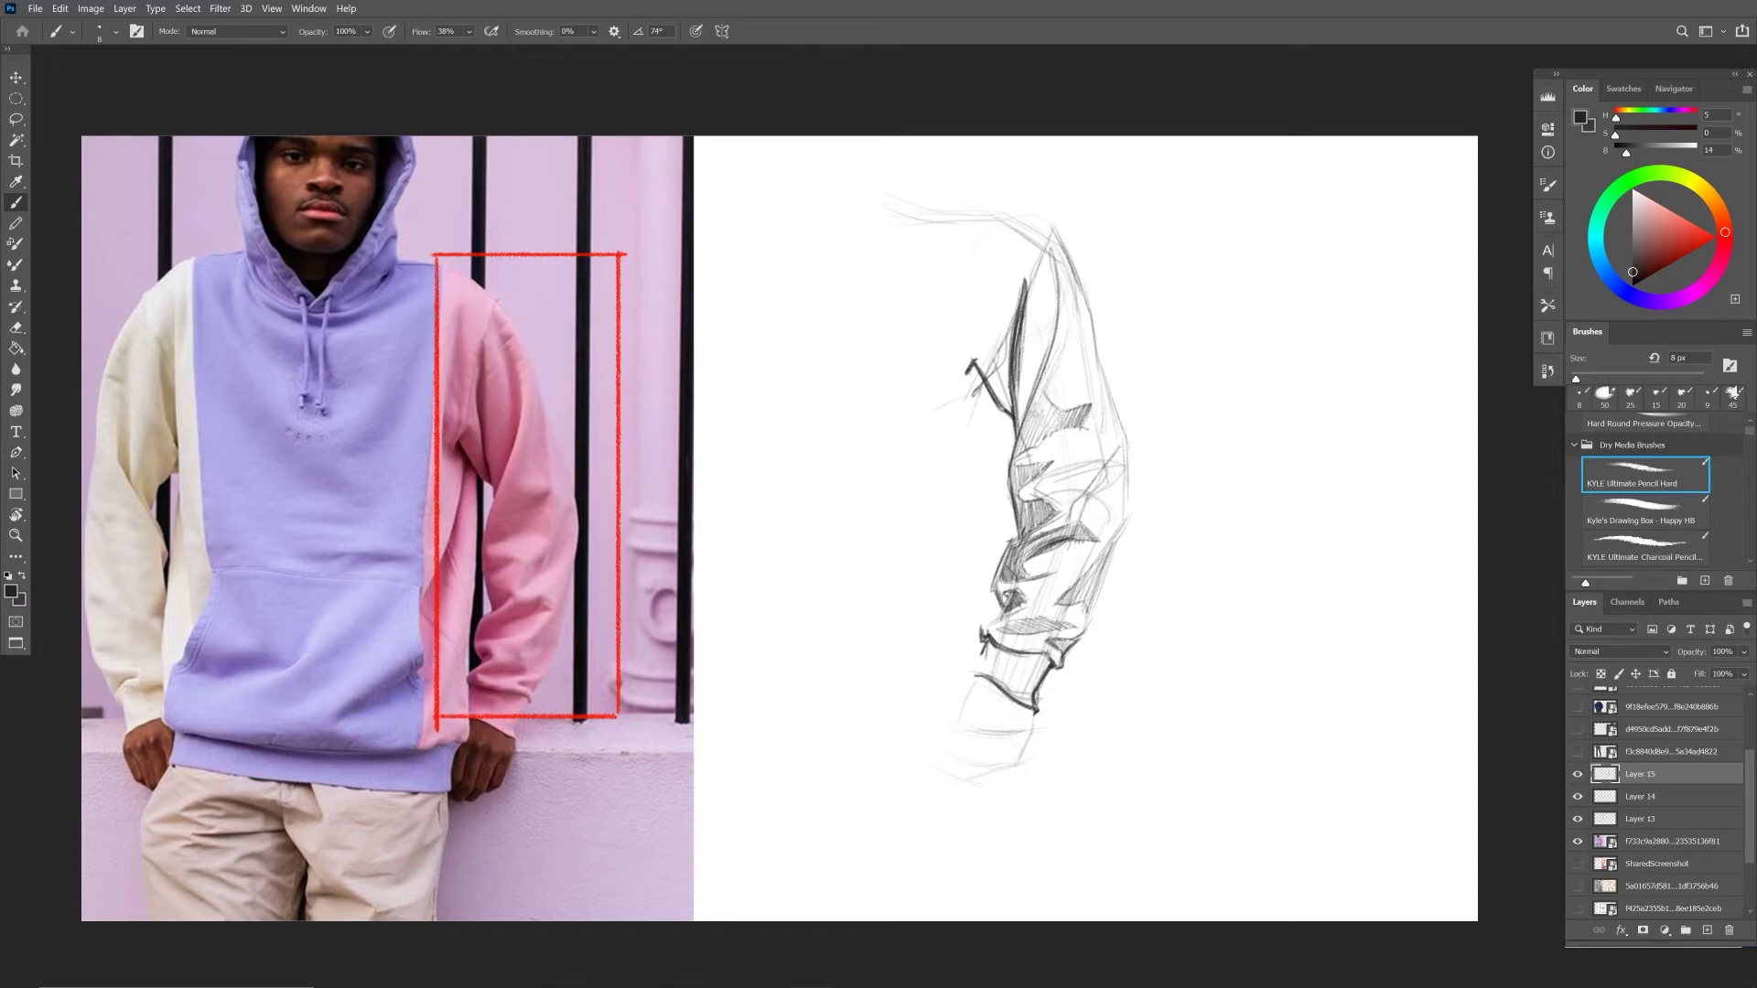
pyautogui.moveTo(1075, 514)
pyautogui.mouseDown()
pyautogui.moveTo(1107, 478)
pyautogui.moveTo(1048, 484)
pyautogui.moveTo(1048, 524)
pyautogui.moveTo(1101, 524)
pyautogui.moveTo(1054, 557)
pyautogui.moveTo(1077, 571)
pyautogui.moveTo(1011, 586)
pyautogui.mouseUp()
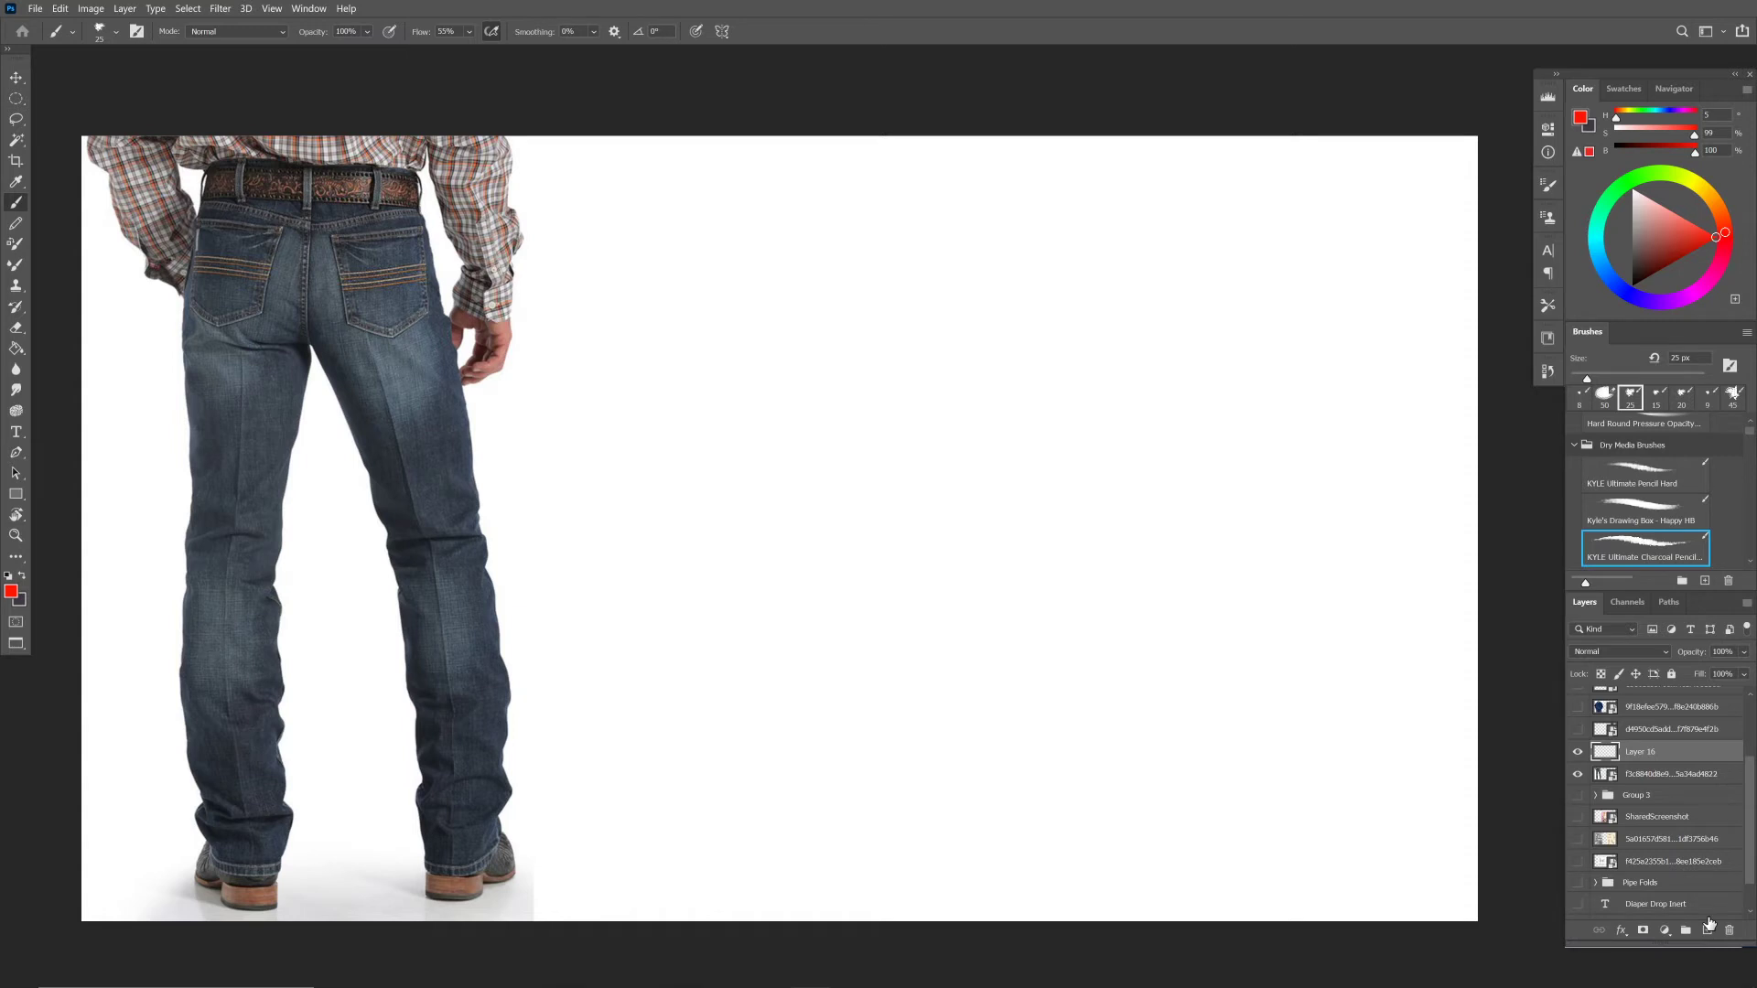
# Show the second jeans photo beneath the annotation layer and trace the zigzag folds in red on both photos' trouser legs.
pyautogui.click(1577, 729)
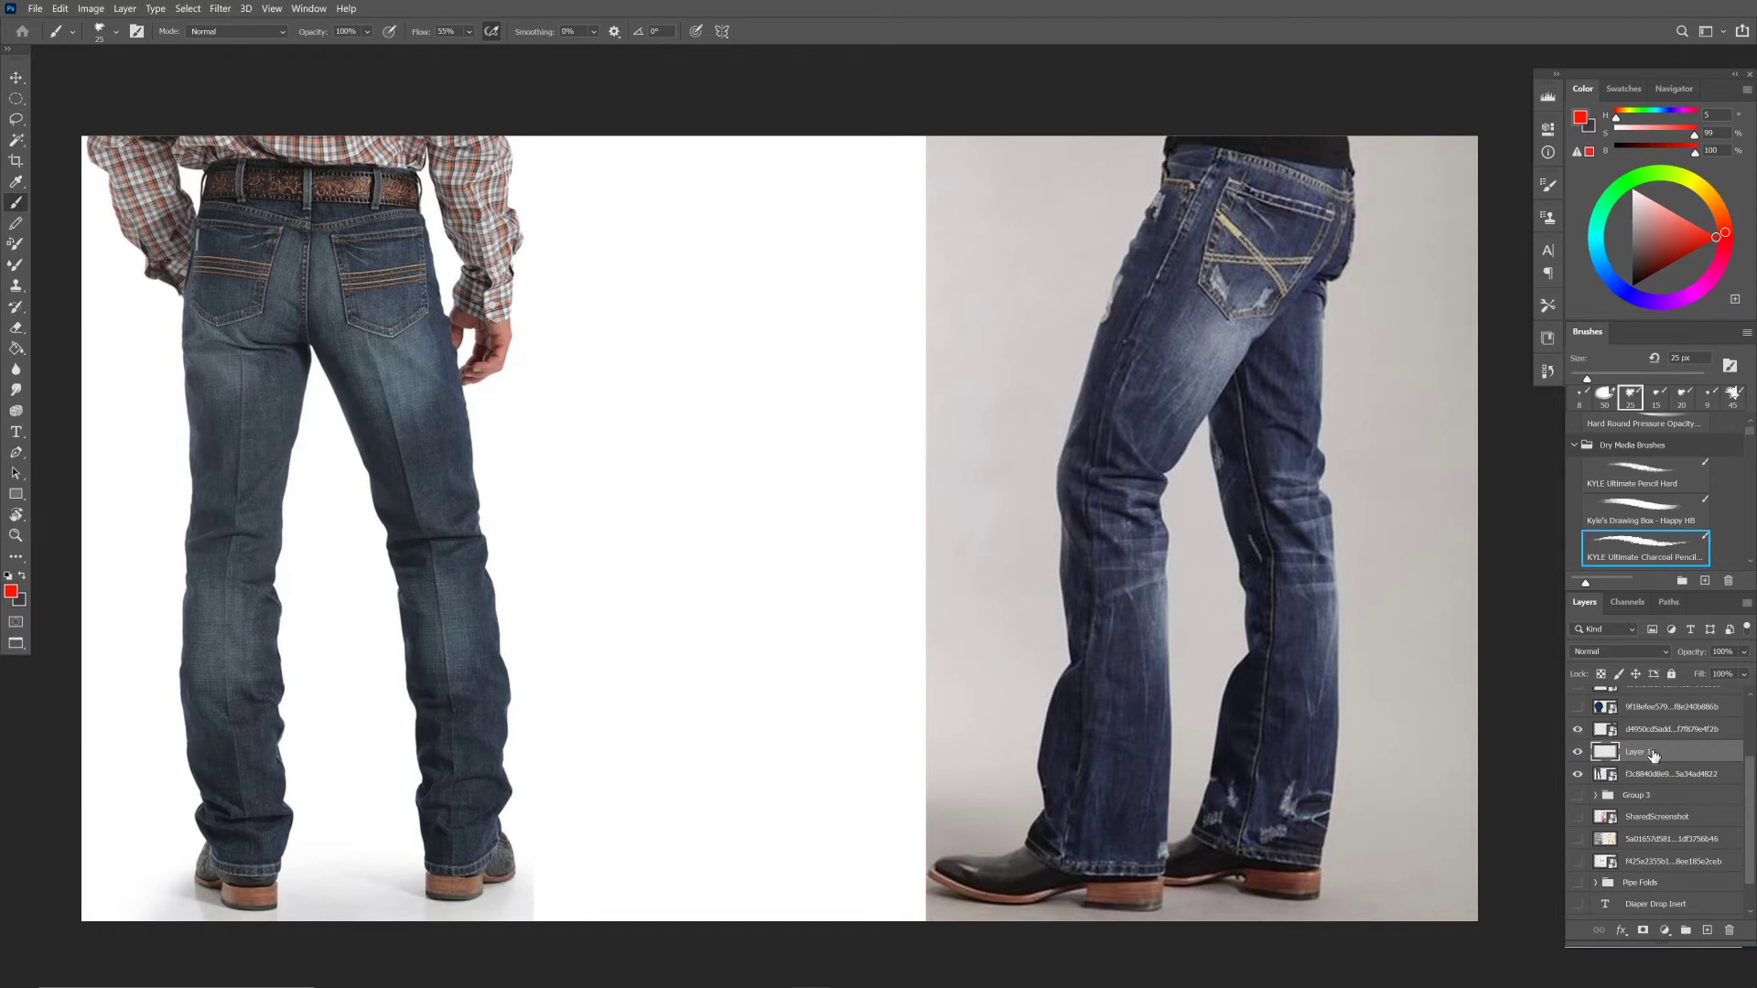
pyautogui.moveTo(1656, 752); pyautogui.dragTo(1653, 728)
pyautogui.moveTo(1120, 425)
pyautogui.mouseDown()
pyautogui.moveTo(1159, 471)
pyautogui.moveTo(1101, 478)
pyautogui.mouseUp()
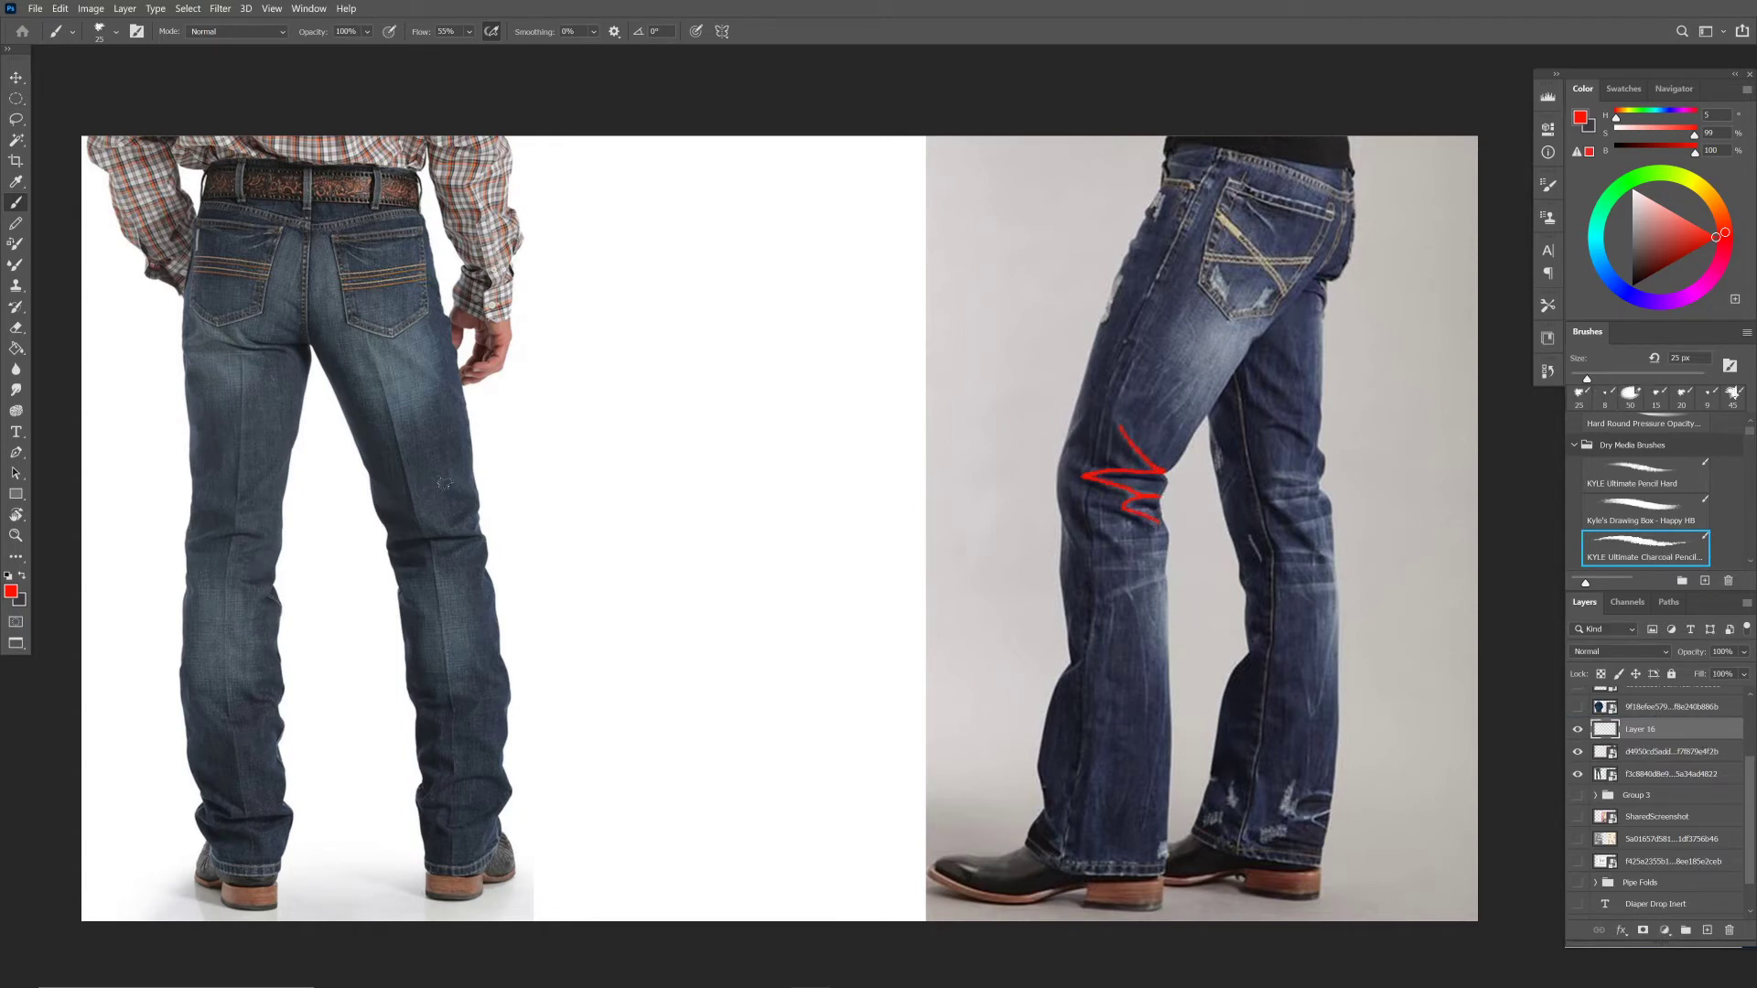
pyautogui.moveTo(468, 504)
pyautogui.mouseDown()
pyautogui.moveTo(418, 532)
pyautogui.moveTo(481, 530)
pyautogui.moveTo(463, 555)
pyautogui.moveTo(472, 541)
pyautogui.moveTo(387, 551)
pyautogui.moveTo(432, 576)
pyautogui.mouseUp()
pyautogui.moveTo(509, 685)
pyautogui.mouseDown()
pyautogui.moveTo(538, 701)
pyautogui.moveTo(353, 828)
pyautogui.moveTo(519, 774)
pyautogui.moveTo(412, 761)
pyautogui.moveTo(455, 763)
pyautogui.moveTo(417, 802)
pyautogui.moveTo(430, 824)
pyautogui.moveTo(510, 821)
pyautogui.mouseUp()
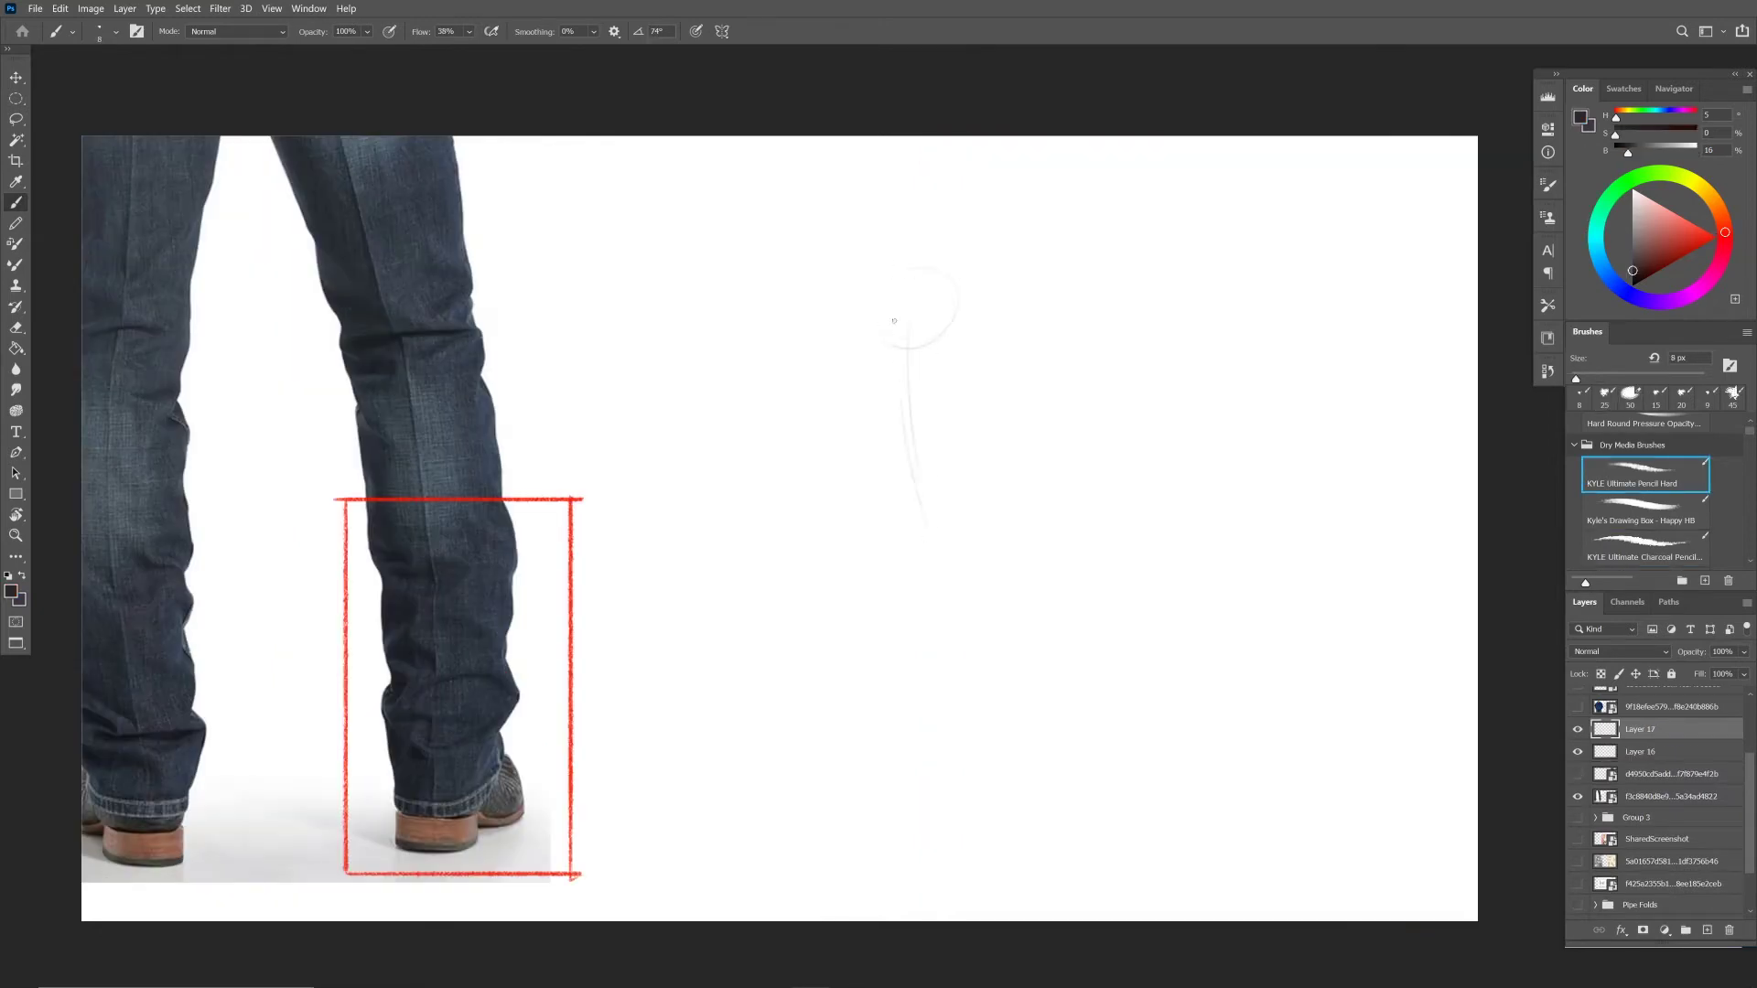
# Sketch light gesture lines for the right trouser leg from the upper leg down to a flat ellipse at the heel.
pyautogui.moveTo(897, 368); pyautogui.dragTo(930, 711)
pyautogui.moveTo(911, 305)
pyautogui.mouseDown()
pyautogui.moveTo(934, 851)
pyautogui.moveTo(996, 848)
pyautogui.mouseUp()
pyautogui.moveTo(893, 376)
pyautogui.mouseDown()
pyautogui.moveTo(928, 843)
pyautogui.moveTo(978, 855)
pyautogui.moveTo(873, 844)
pyautogui.moveTo(1005, 847)
pyautogui.mouseUp()
pyautogui.moveTo(896, 811); pyautogui.dragTo(892, 838)
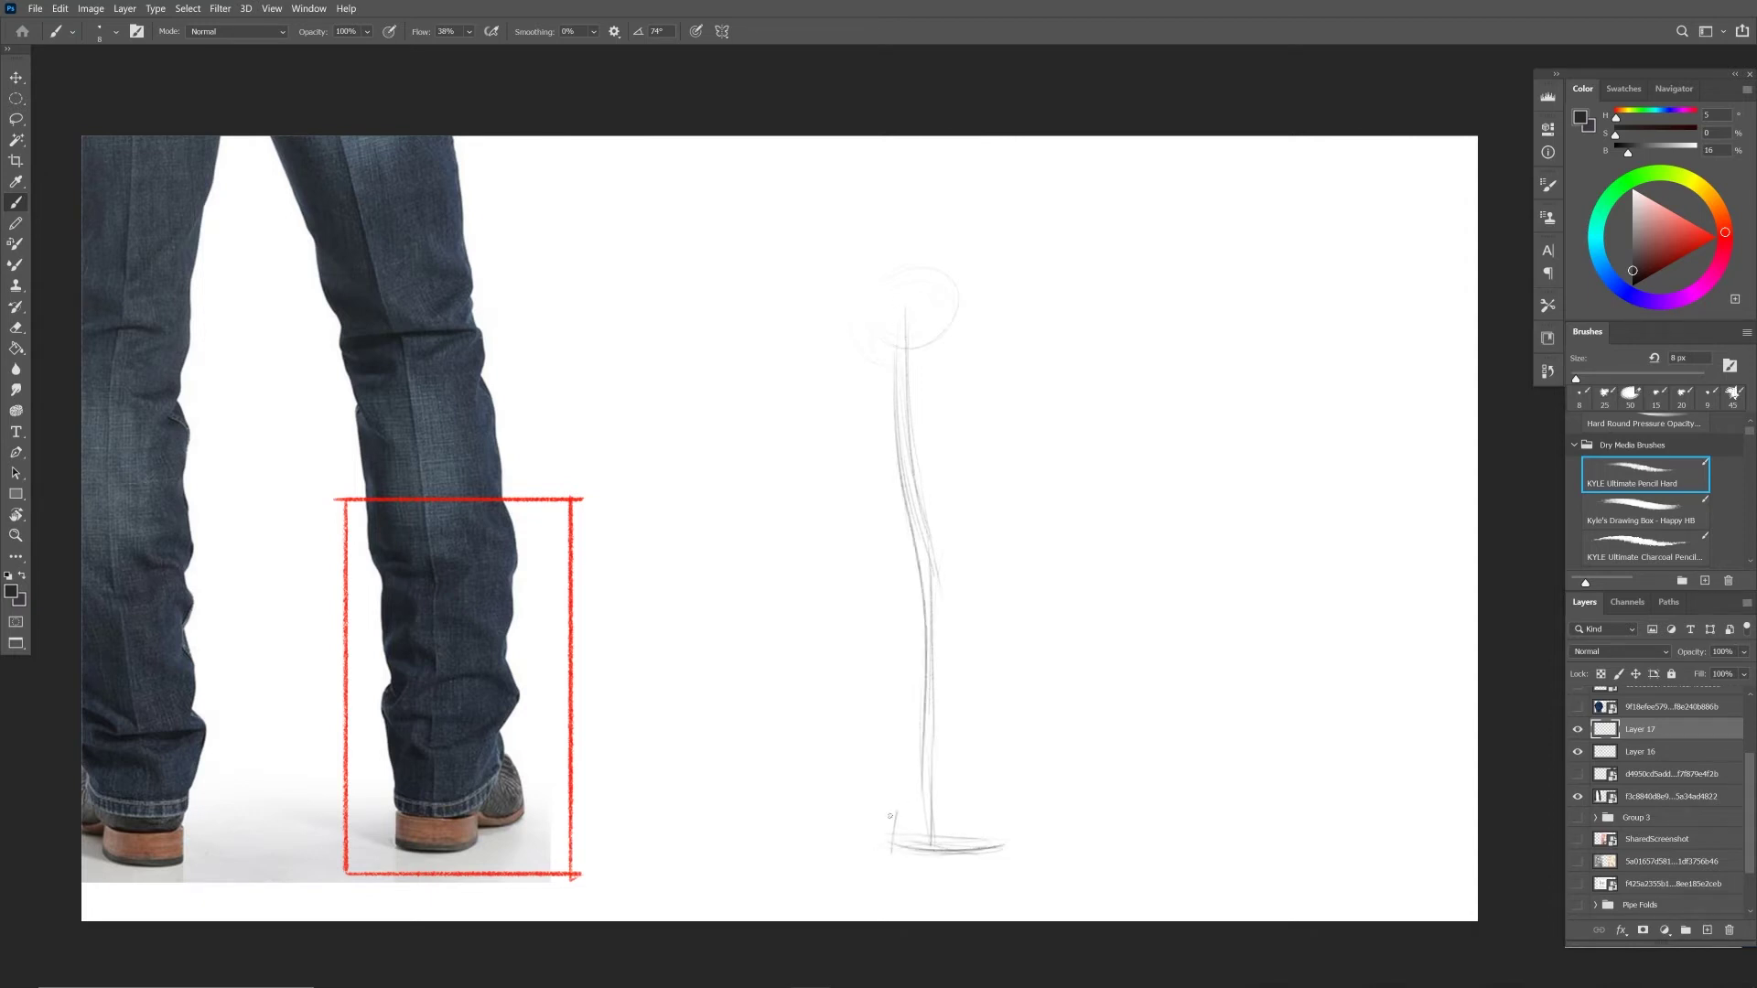
# Block in the trouser leg as a long cylinder with curved top and bottom cross-sections and both side contours.
pyautogui.moveTo(863, 334); pyautogui.dragTo(984, 322)
pyautogui.moveTo(851, 464); pyautogui.dragTo(897, 728)
pyautogui.moveTo(846, 379); pyautogui.dragTo(892, 714)
pyautogui.moveTo(881, 565); pyautogui.dragTo(886, 741)
pyautogui.moveTo(979, 328); pyautogui.dragTo(972, 549)
pyautogui.moveTo(956, 318)
pyautogui.mouseDown()
pyautogui.moveTo(993, 335)
pyautogui.moveTo(981, 604)
pyautogui.mouseUp()
pyautogui.moveTo(984, 430); pyautogui.dragTo(978, 703)
pyautogui.moveTo(976, 522)
pyautogui.mouseDown()
pyautogui.moveTo(964, 769)
pyautogui.moveTo(886, 631)
pyautogui.mouseUp()
pyautogui.moveTo(893, 777); pyautogui.dragTo(966, 773)
pyautogui.moveTo(867, 714); pyautogui.dragTo(875, 619)
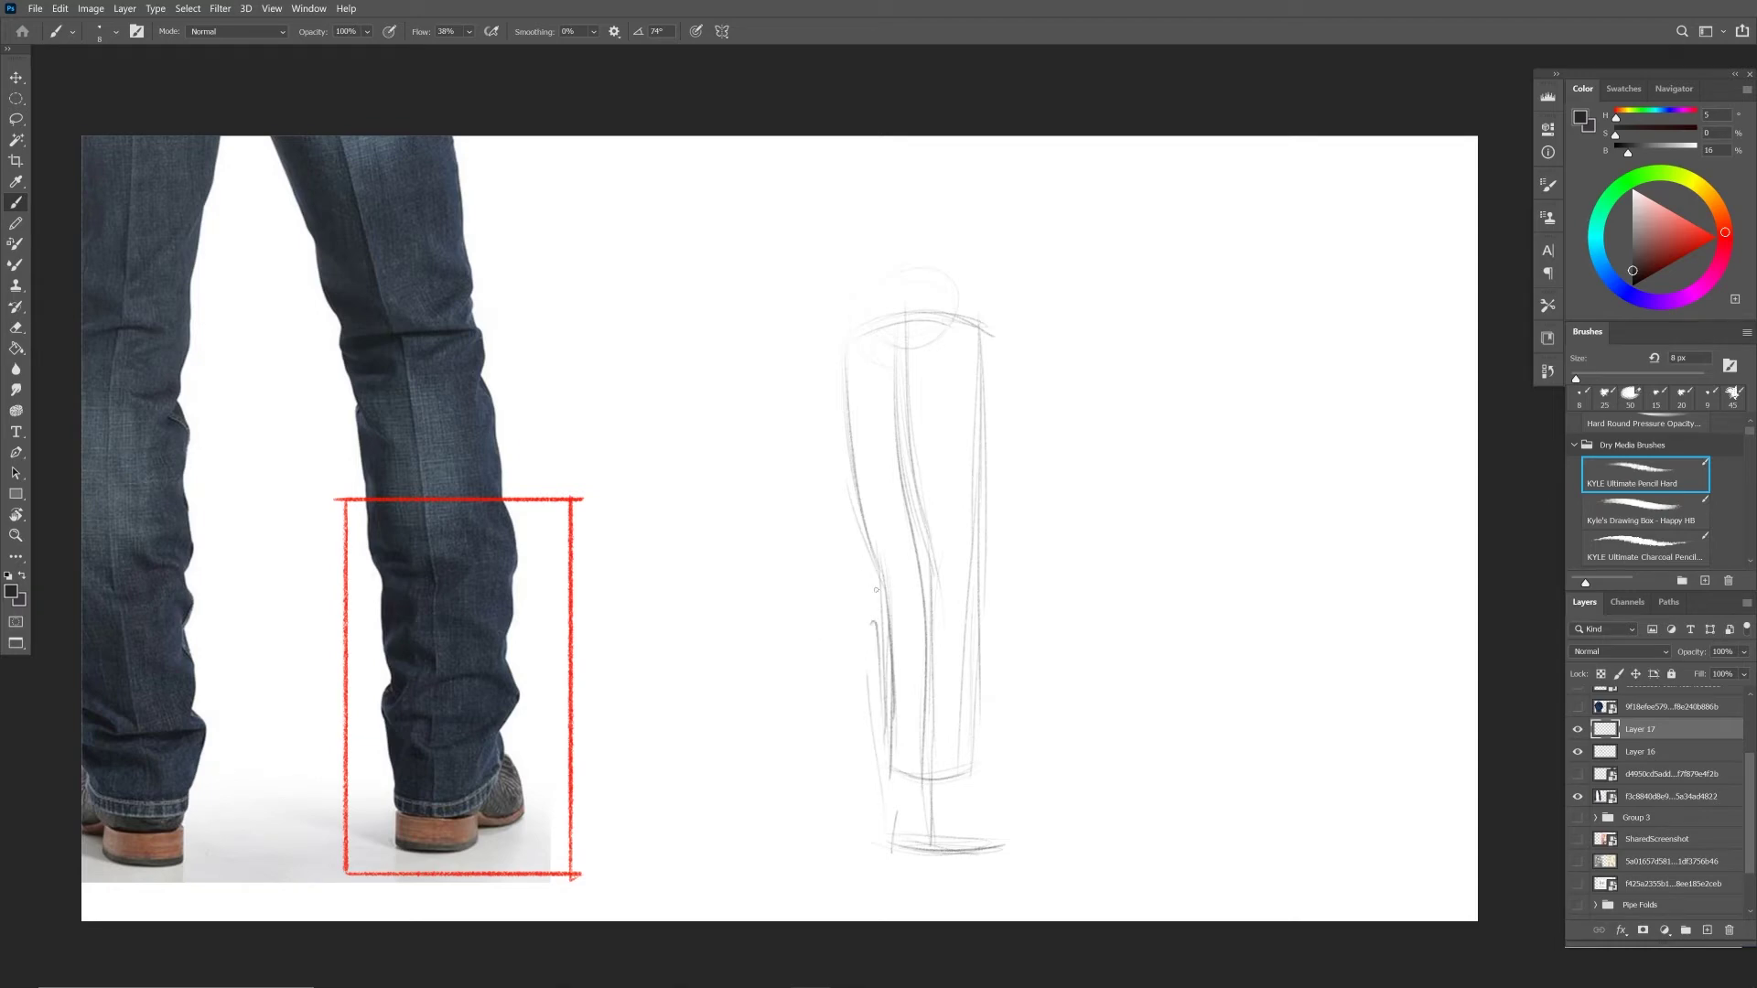
# Undo the last strokes and build a tapered lower-leg cylinder from the calf to the hem.
pyautogui.moveTo(570, 464)
pyautogui.mouseDown()
pyautogui.moveTo(528, 522)
pyautogui.moveTo(547, 518)
pyautogui.mouseUp()
pyautogui.hotkey('ctrl', 'z')
pyautogui.hotkey('ctrl', 'z')
pyautogui.moveTo(887, 816)
pyautogui.mouseDown()
pyautogui.moveTo(872, 637)
pyautogui.moveTo(1012, 633)
pyautogui.moveTo(975, 801)
pyautogui.mouseUp()
pyautogui.moveTo(996, 627)
pyautogui.mouseDown()
pyautogui.moveTo(881, 719)
pyautogui.moveTo(889, 844)
pyautogui.moveTo(965, 827)
pyautogui.mouseUp()
pyautogui.moveTo(985, 703); pyautogui.dragTo(983, 817)
pyautogui.moveTo(986, 734)
pyautogui.mouseDown()
pyautogui.moveTo(973, 789)
pyautogui.moveTo(886, 854)
pyautogui.moveTo(902, 817)
pyautogui.moveTo(966, 822)
pyautogui.mouseUp()
pyautogui.moveTo(893, 637); pyautogui.dragTo(869, 554)
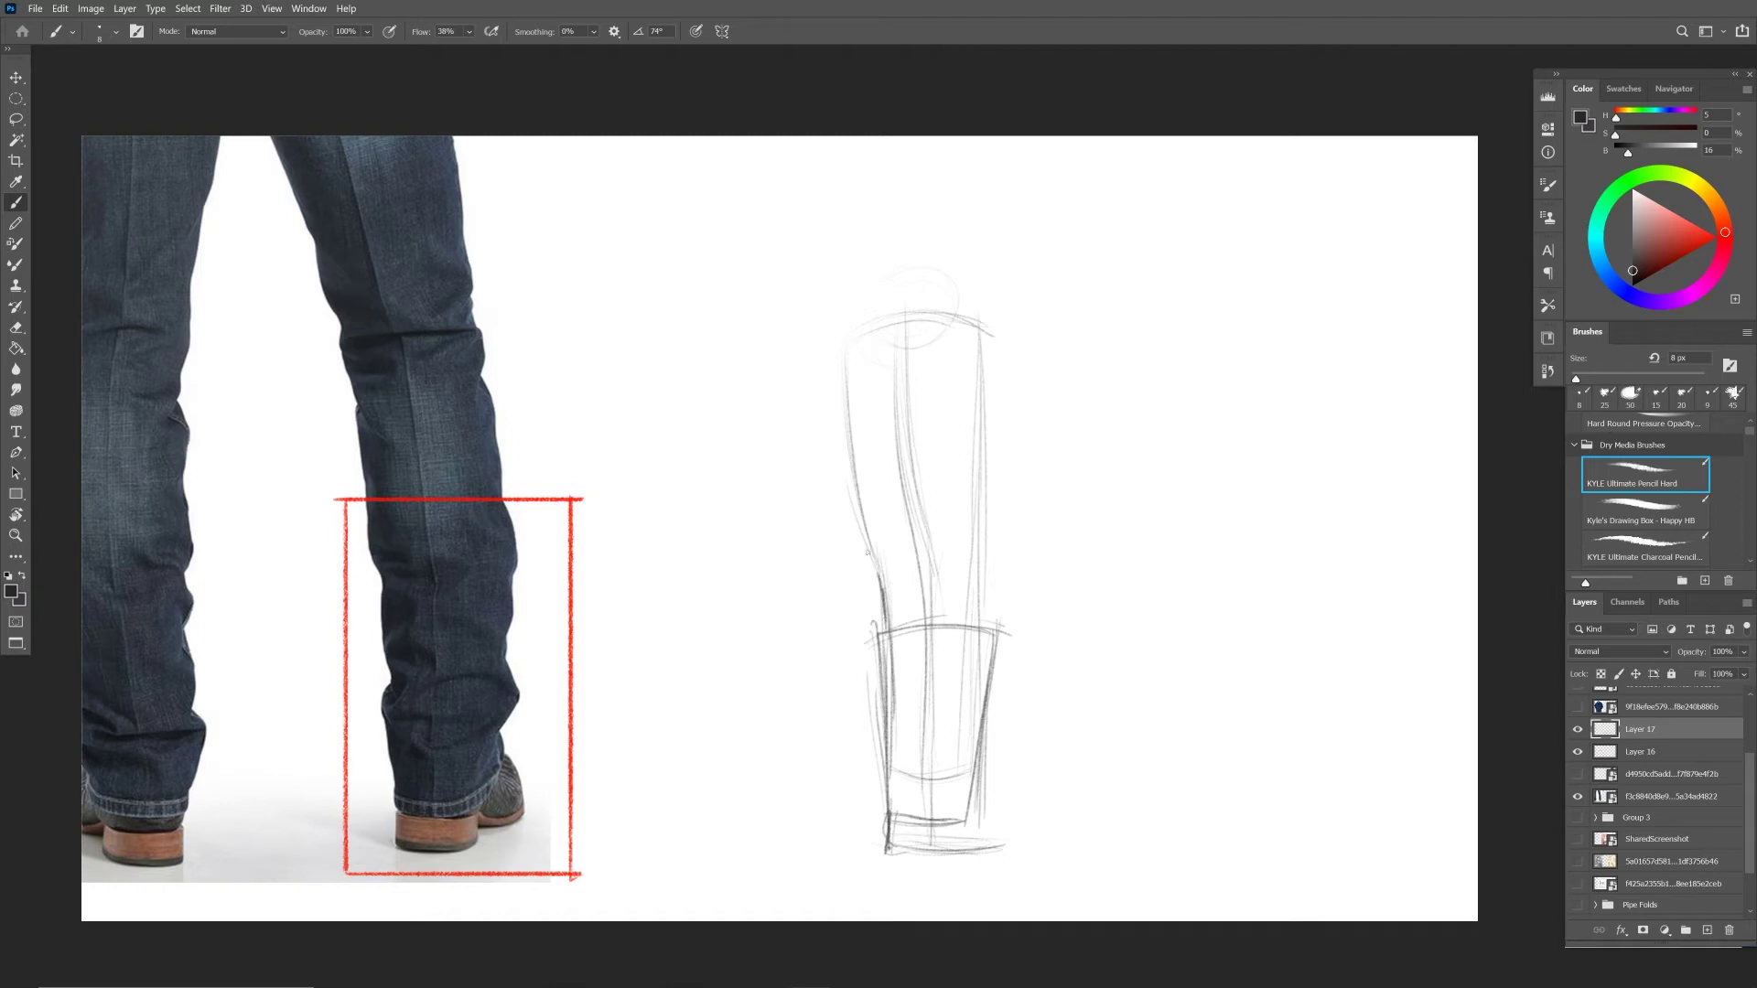
# Sketch the boot's heel block and the upturned foot shape beside the hem.
pyautogui.moveTo(982, 842)
pyautogui.mouseDown()
pyautogui.moveTo(1057, 789)
pyautogui.moveTo(1023, 807)
pyautogui.mouseUp()
pyautogui.moveTo(1023, 761); pyautogui.dragTo(1013, 796)
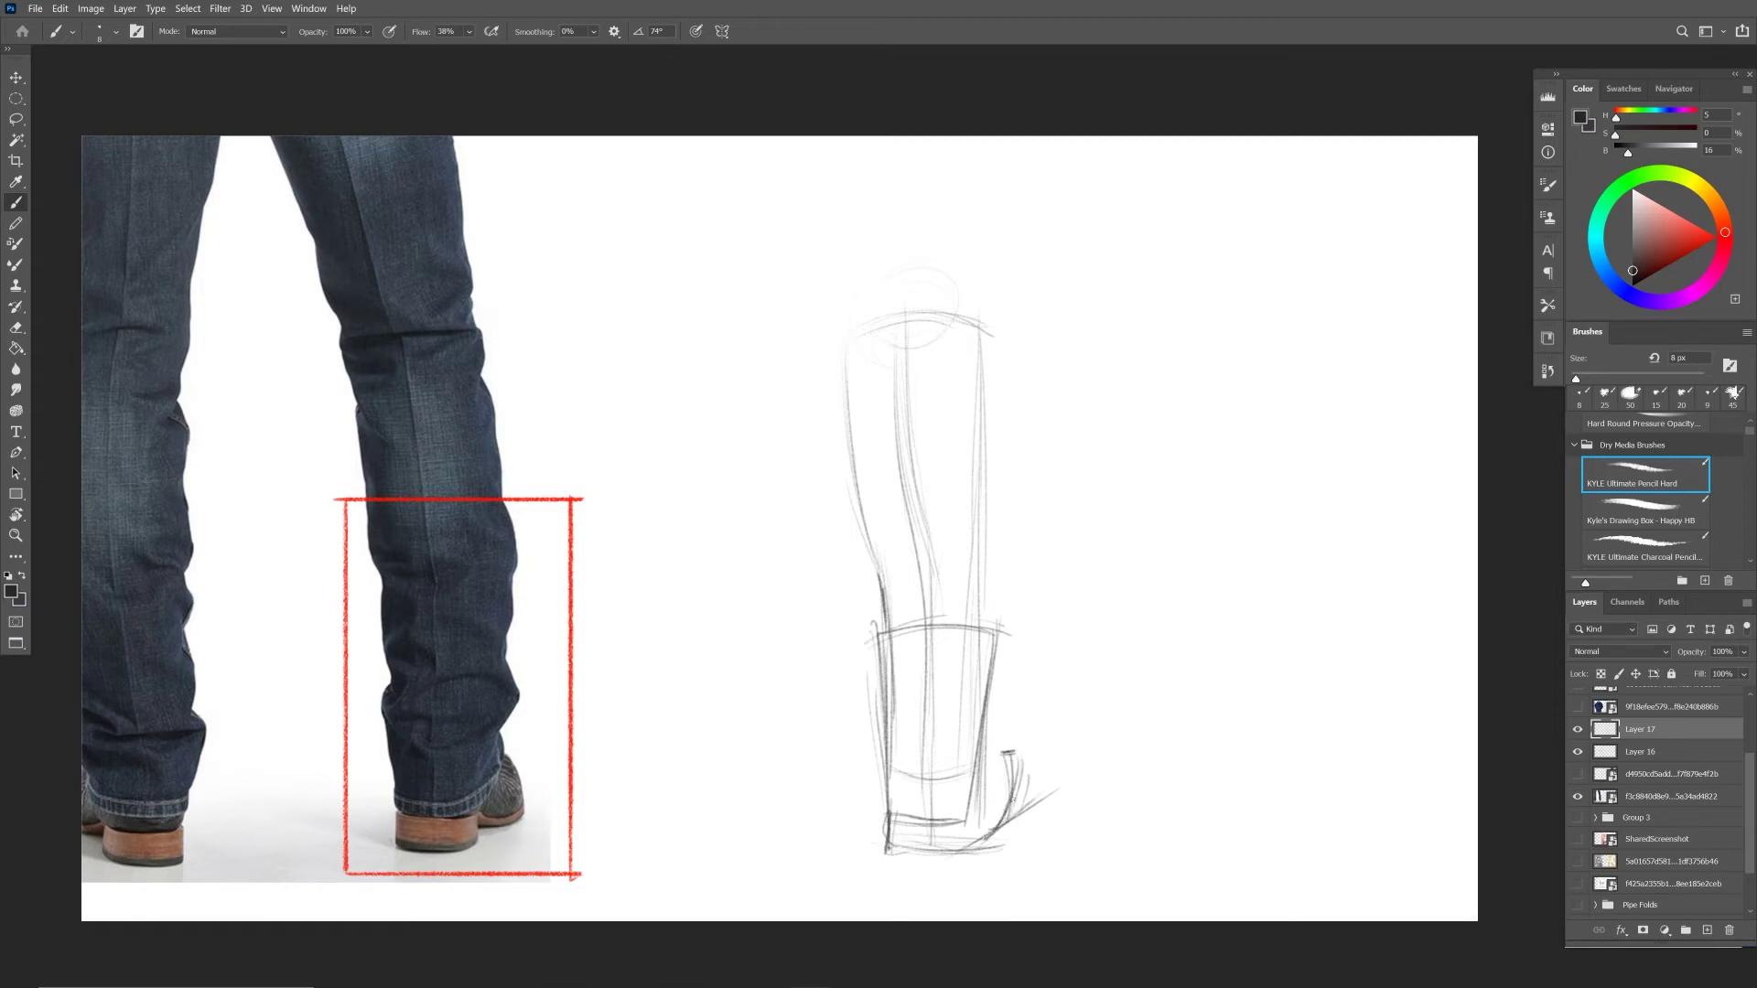
pyautogui.moveTo(970, 856)
pyautogui.mouseDown()
pyautogui.moveTo(973, 819)
pyautogui.moveTo(940, 859)
pyautogui.moveTo(878, 858)
pyautogui.mouseUp()
pyautogui.moveTo(968, 819)
pyautogui.mouseDown()
pyautogui.moveTo(972, 836)
pyautogui.moveTo(1014, 814)
pyautogui.moveTo(1012, 753)
pyautogui.mouseUp()
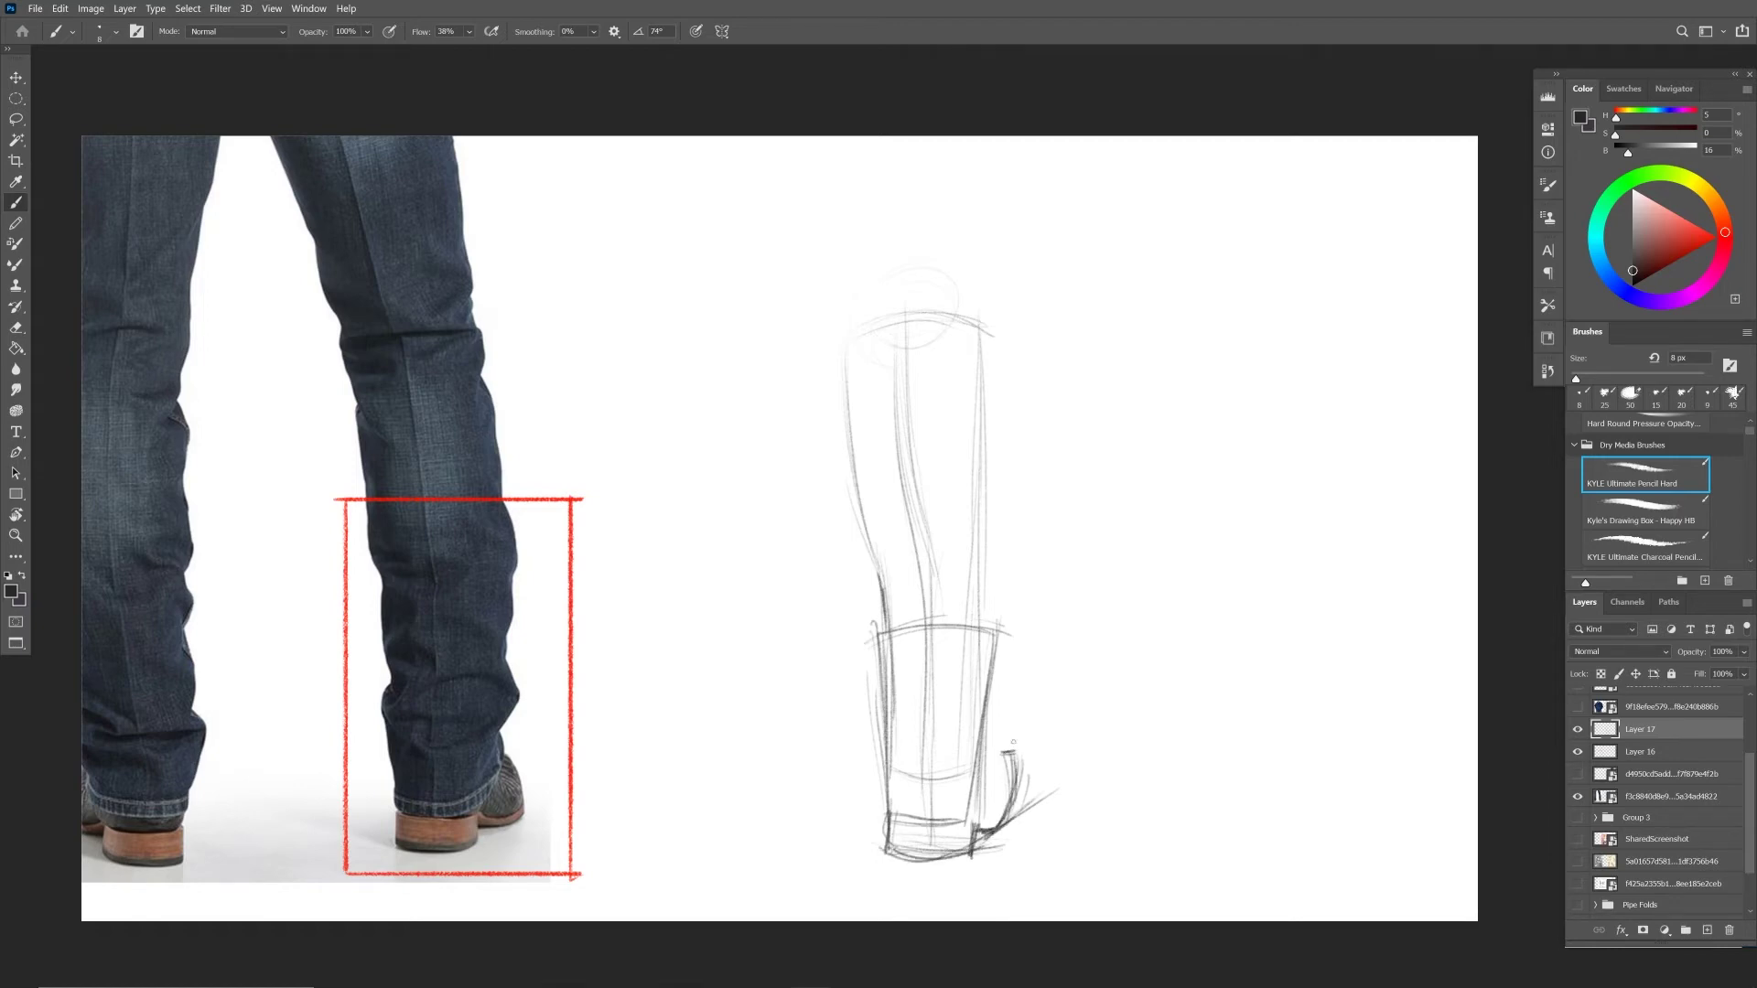
# Add a new layer above the construction sketch and lower the construction layer's opacity.
pyautogui.click(1706, 929)
pyautogui.click(1649, 756)
pyautogui.click(1743, 652)
pyautogui.moveTo(1748, 670); pyautogui.dragTo(1693, 686)
pyautogui.click(1656, 731)
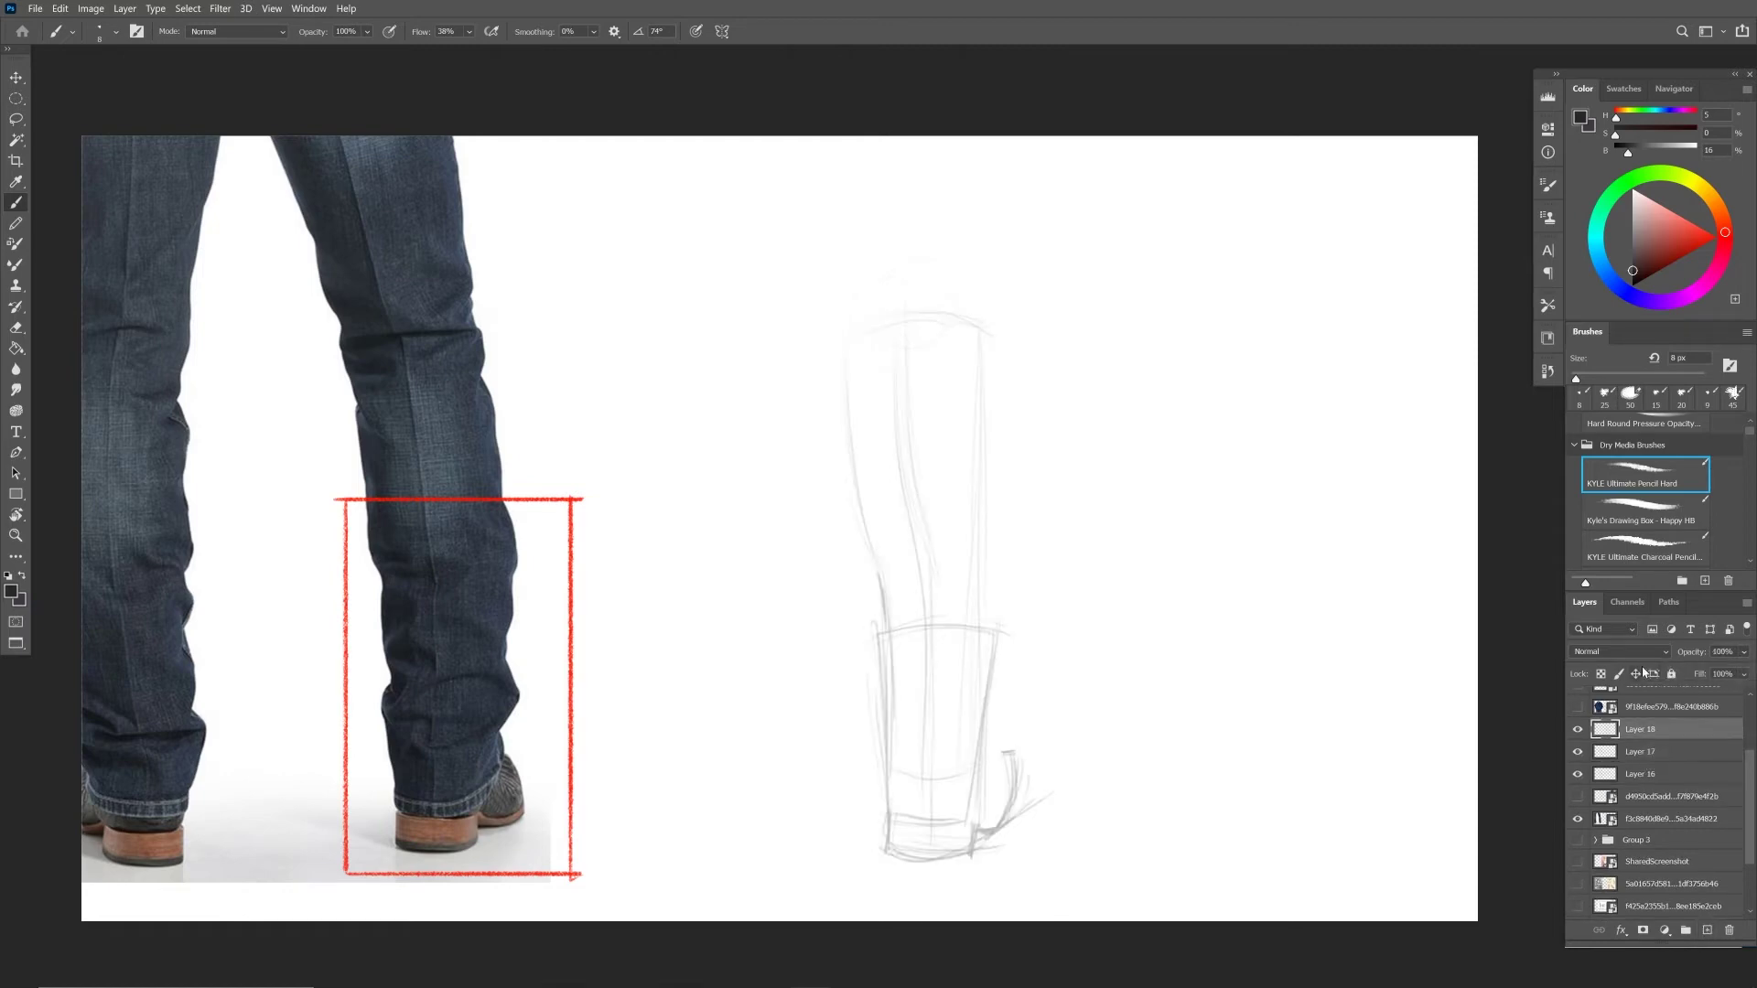
# Choose a darker grey at 12% brightness and draw the leg's inner contour with angular breaks down to the ankle.
pyautogui.click(1633, 280)
pyautogui.moveTo(1637, 260); pyautogui.dragTo(1627, 263)
pyautogui.moveTo(835, 385)
pyautogui.mouseDown()
pyautogui.moveTo(846, 509)
pyautogui.moveTo(869, 547)
pyautogui.mouseUp()
pyautogui.moveTo(840, 390); pyautogui.dragTo(883, 696)
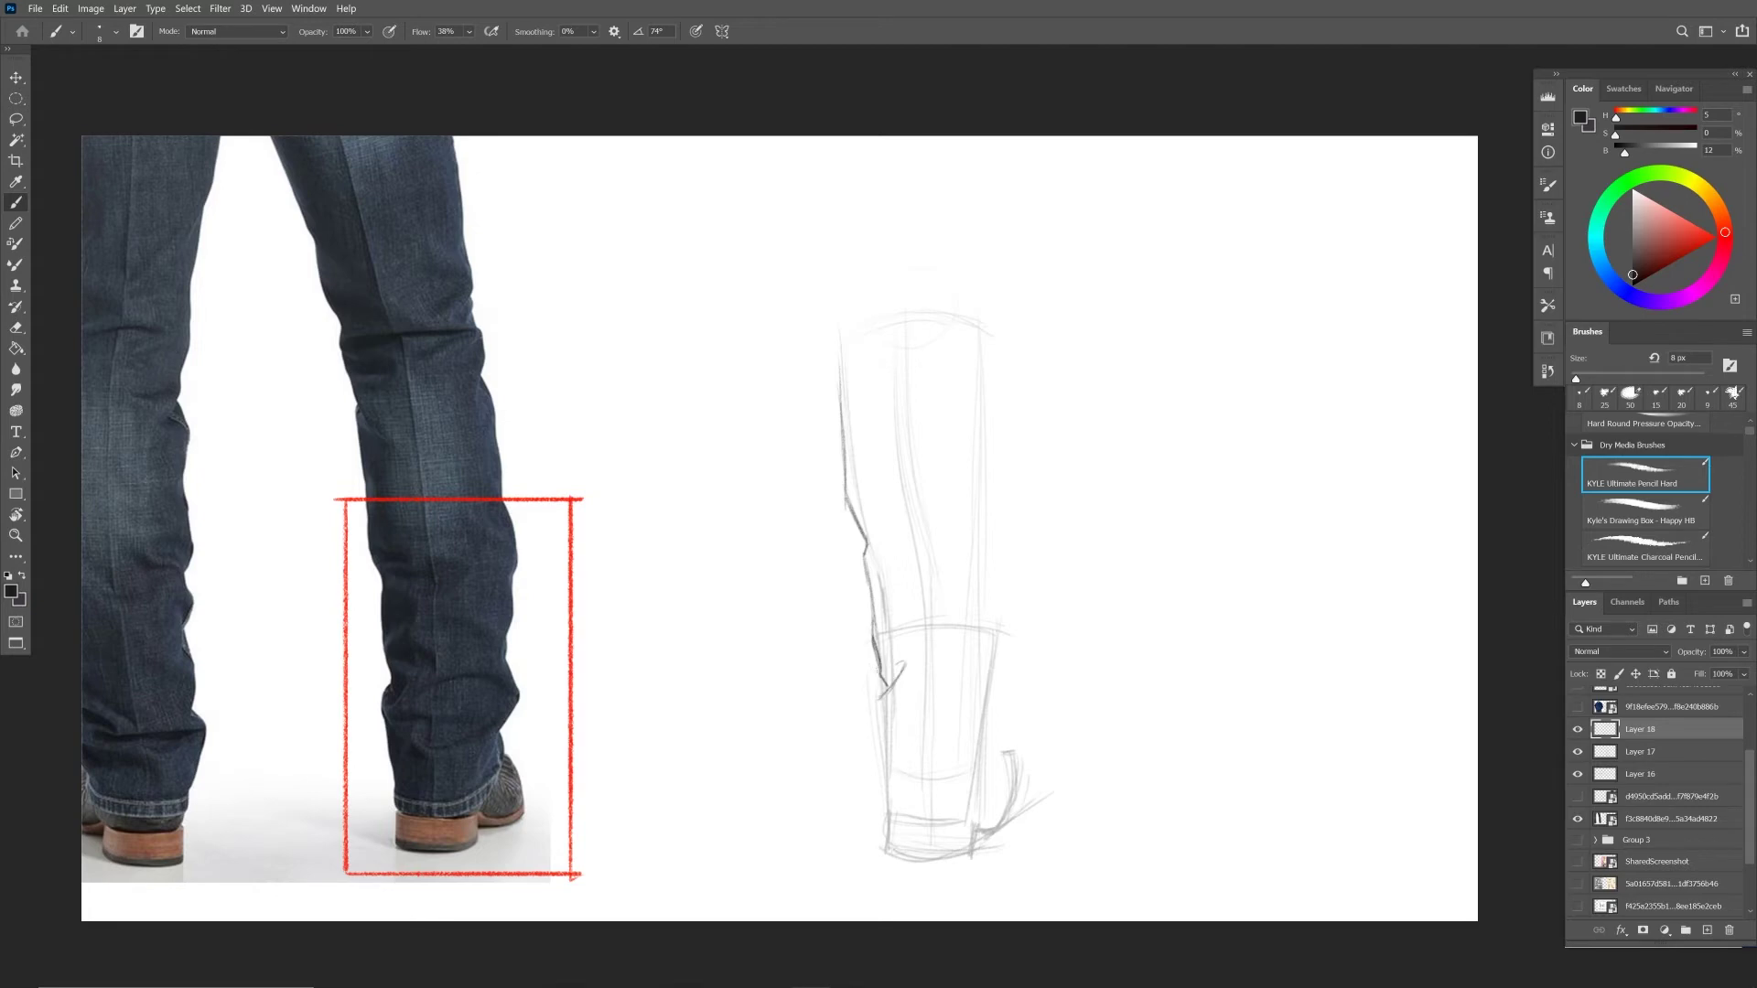
# Draw the ankle folds across the leg and the bumpy outer contour from the ankle up past the knee.
pyautogui.moveTo(883, 668)
pyautogui.mouseDown()
pyautogui.moveTo(864, 693)
pyautogui.moveTo(910, 759)
pyautogui.moveTo(986, 716)
pyautogui.mouseUp()
pyautogui.moveTo(865, 701)
pyautogui.mouseDown()
pyautogui.moveTo(871, 794)
pyautogui.moveTo(915, 817)
pyautogui.moveTo(890, 809)
pyautogui.moveTo(977, 805)
pyautogui.moveTo(1000, 785)
pyautogui.moveTo(998, 746)
pyautogui.mouseUp()
pyautogui.moveTo(997, 746)
pyautogui.mouseDown()
pyautogui.moveTo(955, 806)
pyautogui.moveTo(1010, 682)
pyautogui.moveTo(988, 650)
pyautogui.mouseUp()
pyautogui.moveTo(993, 716)
pyautogui.mouseDown()
pyautogui.moveTo(1016, 682)
pyautogui.moveTo(991, 600)
pyautogui.moveTo(996, 641)
pyautogui.mouseUp()
pyautogui.moveTo(991, 607)
pyautogui.mouseDown()
pyautogui.moveTo(1006, 549)
pyautogui.moveTo(995, 602)
pyautogui.moveTo(1004, 473)
pyautogui.moveTo(1009, 499)
pyautogui.moveTo(983, 452)
pyautogui.mouseUp()
pyautogui.moveTo(1002, 525); pyautogui.dragTo(997, 497)
pyautogui.moveTo(1004, 502); pyautogui.dragTo(989, 376)
pyautogui.moveTo(985, 445)
pyautogui.mouseDown()
pyautogui.moveTo(978, 282)
pyautogui.moveTo(995, 401)
pyautogui.mouseUp()
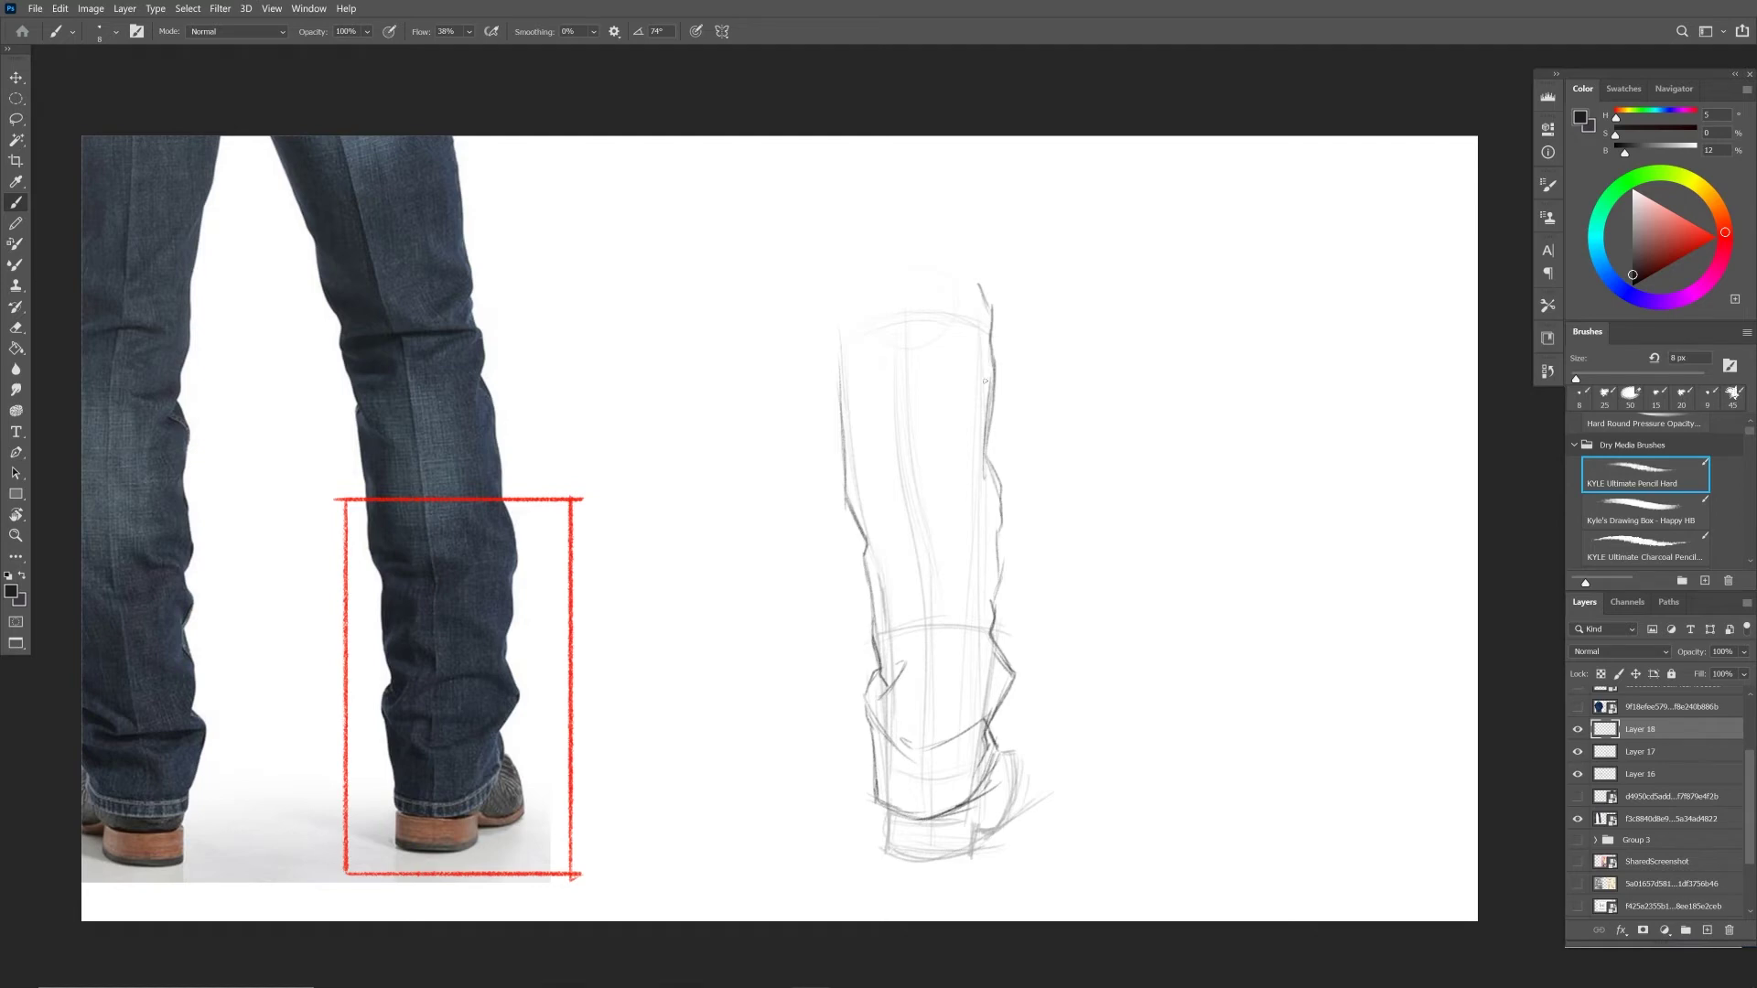
# Draw the zigzag fold lines above the ankle and darken the pinch at the inner edge.
pyautogui.moveTo(892, 693)
pyautogui.mouseDown()
pyautogui.moveTo(977, 703)
pyautogui.moveTo(906, 716)
pyautogui.moveTo(954, 709)
pyautogui.moveTo(895, 703)
pyautogui.moveTo(958, 706)
pyautogui.moveTo(901, 672)
pyautogui.mouseUp()
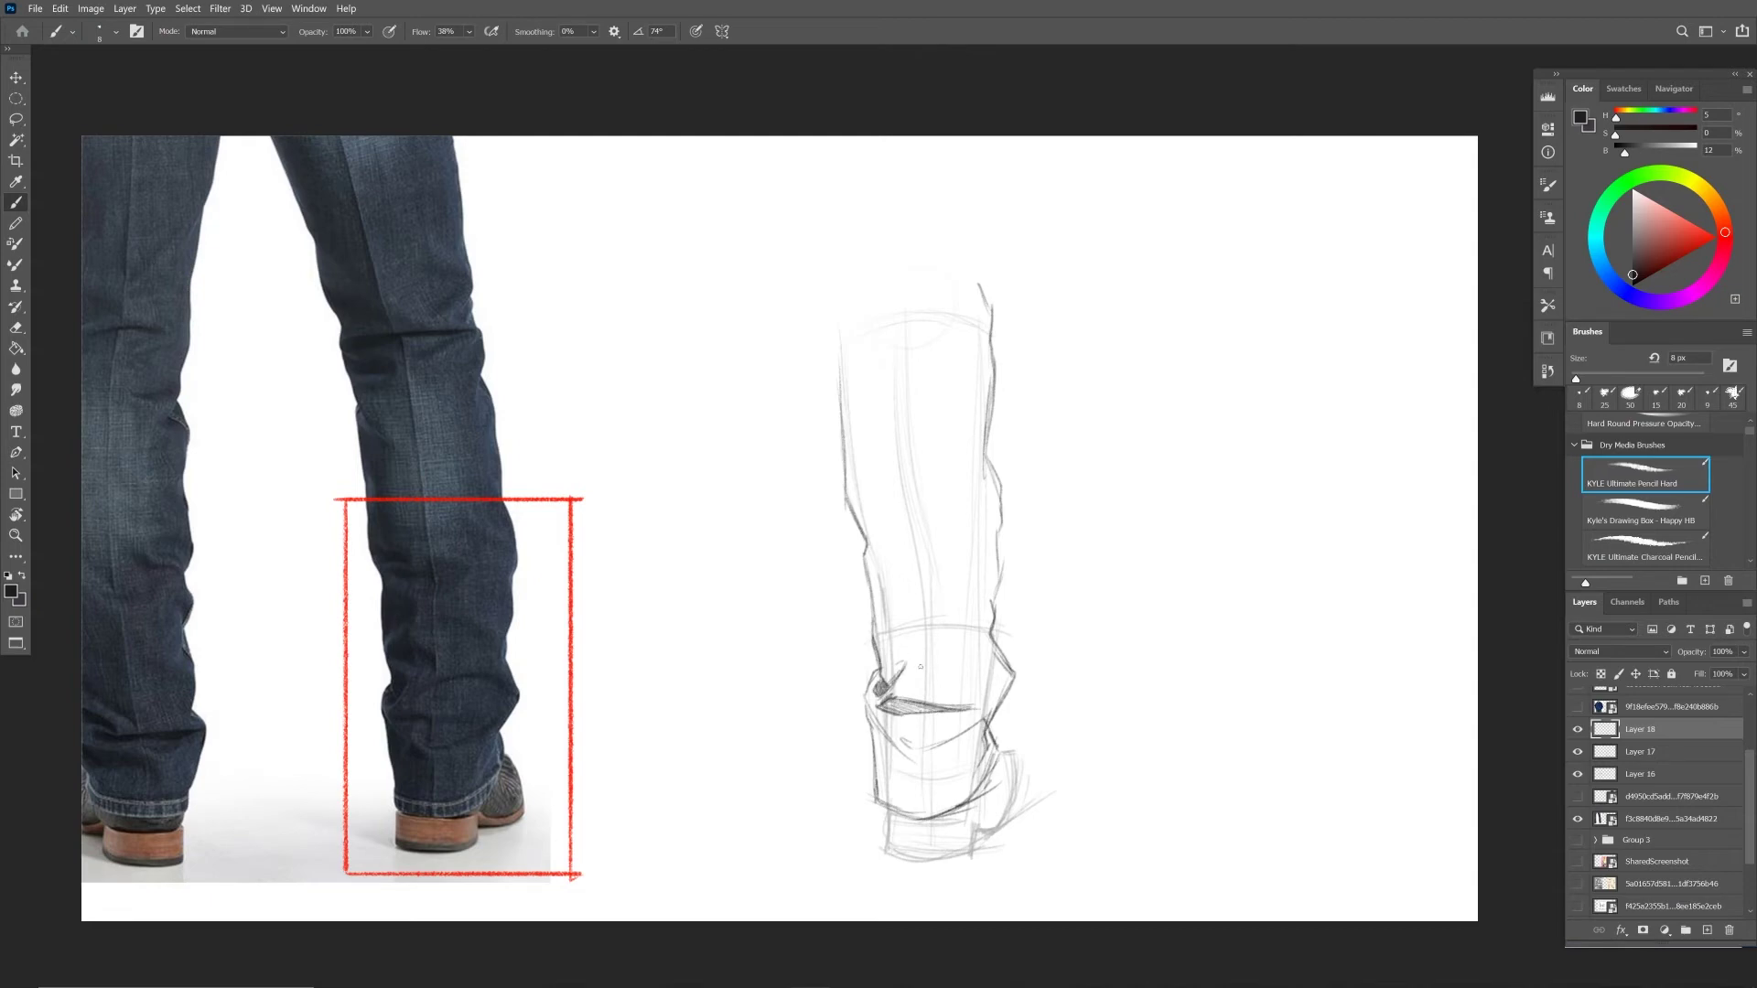
pyautogui.moveTo(934, 660)
pyautogui.mouseDown()
pyautogui.moveTo(990, 657)
pyautogui.moveTo(901, 684)
pyautogui.moveTo(944, 661)
pyautogui.moveTo(999, 677)
pyautogui.moveTo(910, 686)
pyautogui.moveTo(989, 671)
pyautogui.moveTo(971, 665)
pyautogui.moveTo(1001, 693)
pyautogui.moveTo(979, 658)
pyautogui.moveTo(913, 677)
pyautogui.moveTo(955, 660)
pyautogui.mouseUp()
pyautogui.moveTo(966, 663)
pyautogui.mouseDown()
pyautogui.moveTo(989, 671)
pyautogui.moveTo(970, 721)
pyautogui.moveTo(915, 748)
pyautogui.moveTo(968, 723)
pyautogui.mouseUp()
pyautogui.moveTo(867, 705)
pyautogui.mouseDown()
pyautogui.moveTo(907, 770)
pyautogui.moveTo(896, 801)
pyautogui.moveTo(885, 732)
pyautogui.mouseUp()
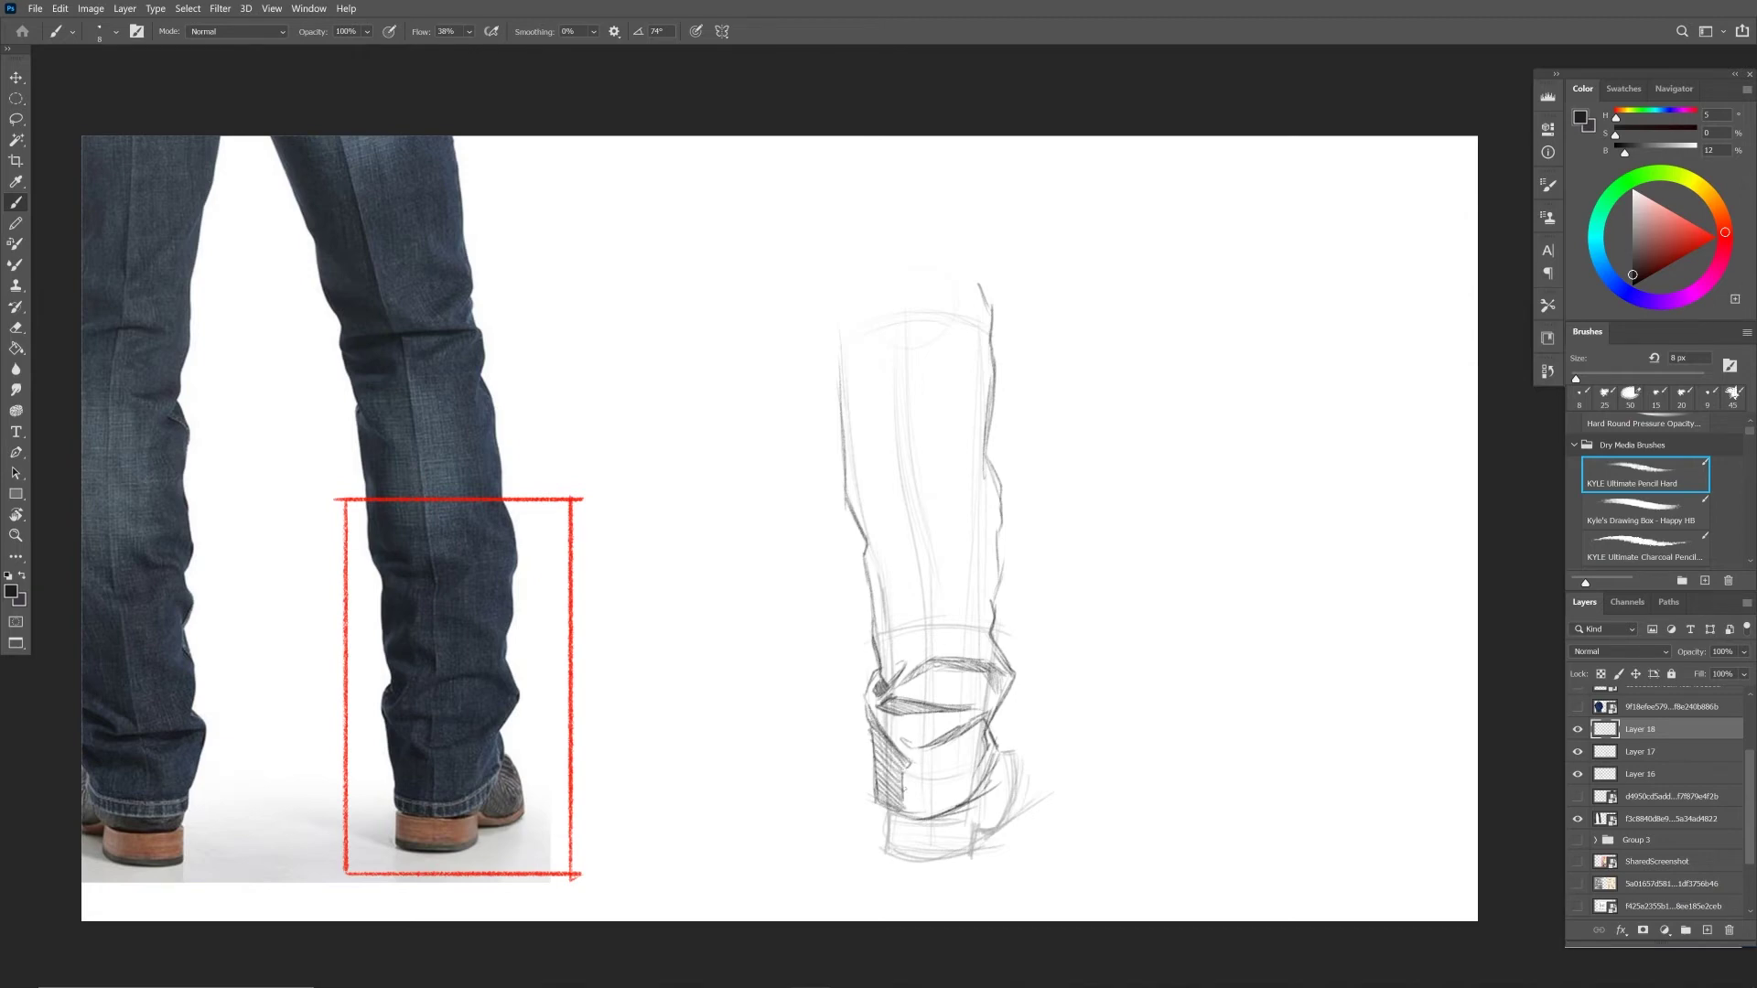
# Define the fabric just above the hem and shade the small fold at the inner ankle.
pyautogui.moveTo(912, 811)
pyautogui.mouseDown()
pyautogui.moveTo(907, 766)
pyautogui.moveTo(909, 808)
pyautogui.mouseUp()
pyautogui.moveTo(976, 759); pyautogui.dragTo(971, 792)
pyautogui.moveTo(887, 739); pyautogui.dragTo(906, 762)
# Add alternating shaded folds along the inner calf up to the knee and matching folds on the outer side.
pyautogui.moveTo(878, 643)
pyautogui.mouseDown()
pyautogui.moveTo(936, 646)
pyautogui.moveTo(879, 630)
pyautogui.moveTo(913, 639)
pyautogui.moveTo(918, 608)
pyautogui.moveTo(936, 635)
pyautogui.moveTo(864, 555)
pyautogui.moveTo(909, 592)
pyautogui.moveTo(877, 559)
pyautogui.moveTo(904, 563)
pyautogui.moveTo(881, 590)
pyautogui.moveTo(910, 582)
pyautogui.moveTo(883, 591)
pyautogui.mouseUp()
pyautogui.moveTo(880, 614)
pyautogui.mouseDown()
pyautogui.moveTo(907, 589)
pyautogui.moveTo(893, 574)
pyautogui.mouseUp()
pyautogui.moveTo(870, 587)
pyautogui.mouseDown()
pyautogui.moveTo(897, 549)
pyautogui.moveTo(920, 551)
pyautogui.moveTo(891, 551)
pyautogui.moveTo(930, 547)
pyautogui.mouseUp()
pyautogui.moveTo(875, 553)
pyautogui.mouseDown()
pyautogui.moveTo(925, 550)
pyautogui.moveTo(894, 531)
pyautogui.moveTo(922, 526)
pyautogui.moveTo(889, 536)
pyautogui.moveTo(921, 529)
pyautogui.moveTo(935, 593)
pyautogui.moveTo(956, 574)
pyautogui.moveTo(924, 589)
pyautogui.mouseUp()
pyautogui.moveTo(931, 560)
pyautogui.mouseDown()
pyautogui.moveTo(915, 565)
pyautogui.moveTo(991, 611)
pyautogui.moveTo(949, 651)
pyautogui.moveTo(982, 623)
pyautogui.mouseUp()
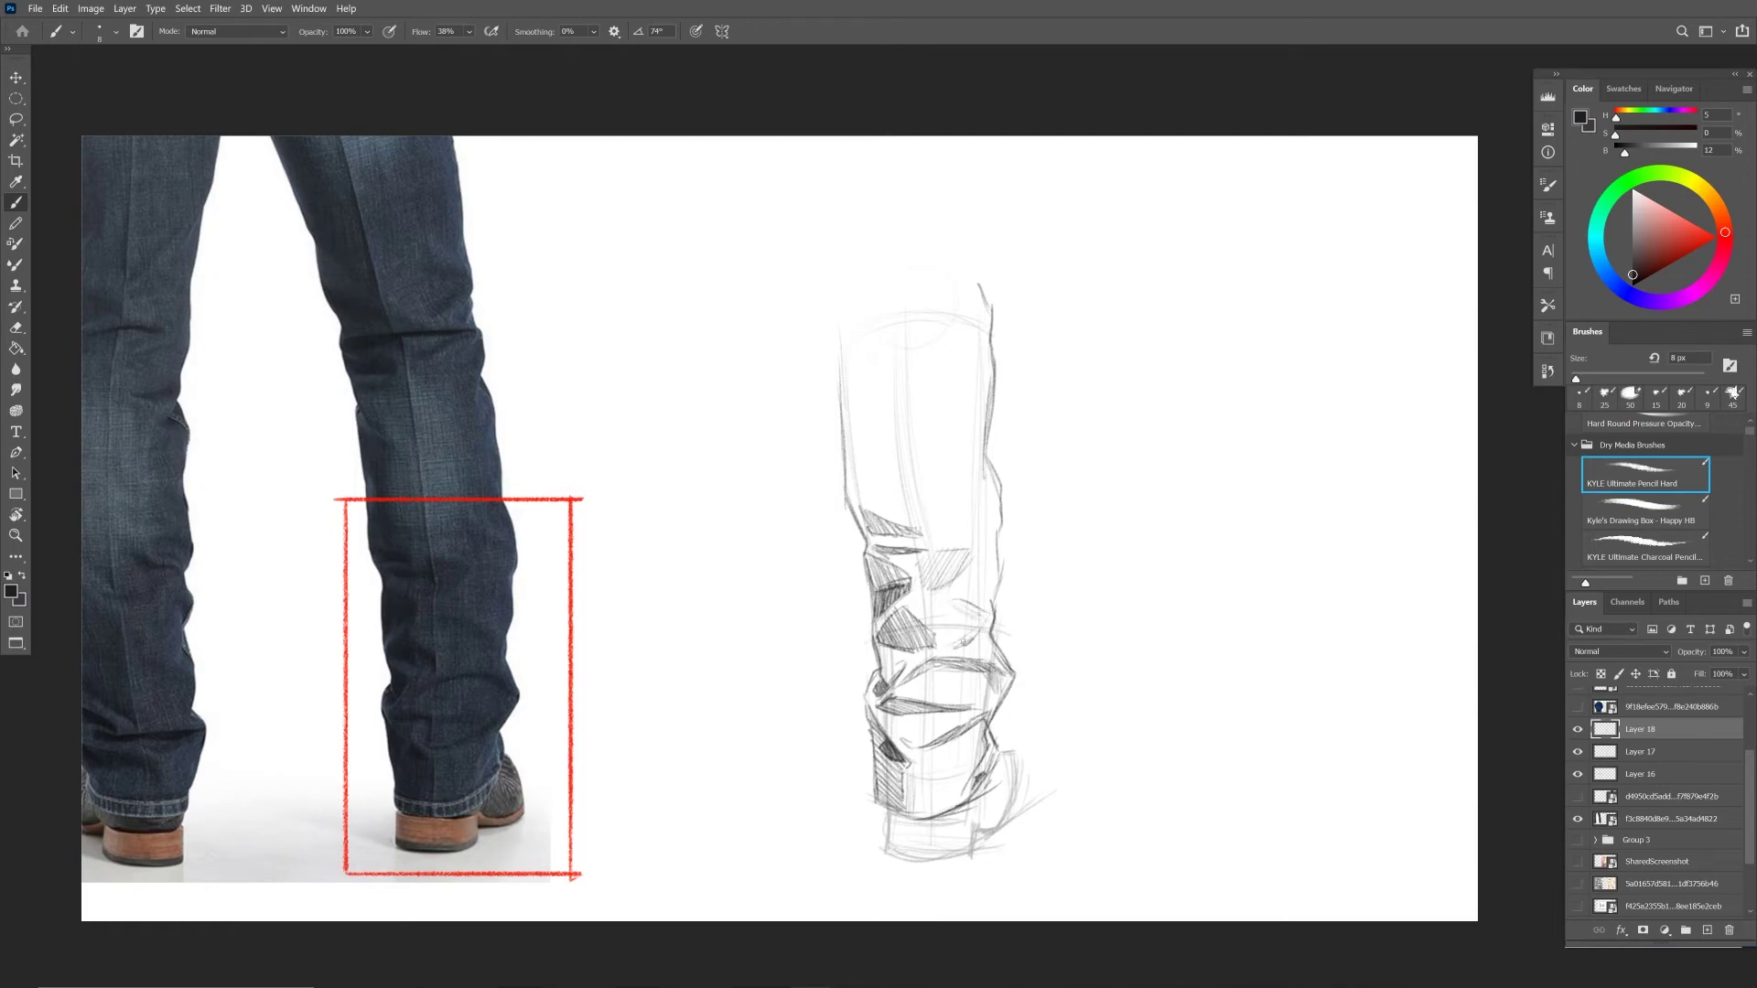
# Choose bright red and trace the zigzag fold rhythm over the trouser leg sketch.
pyautogui.click(1717, 236)
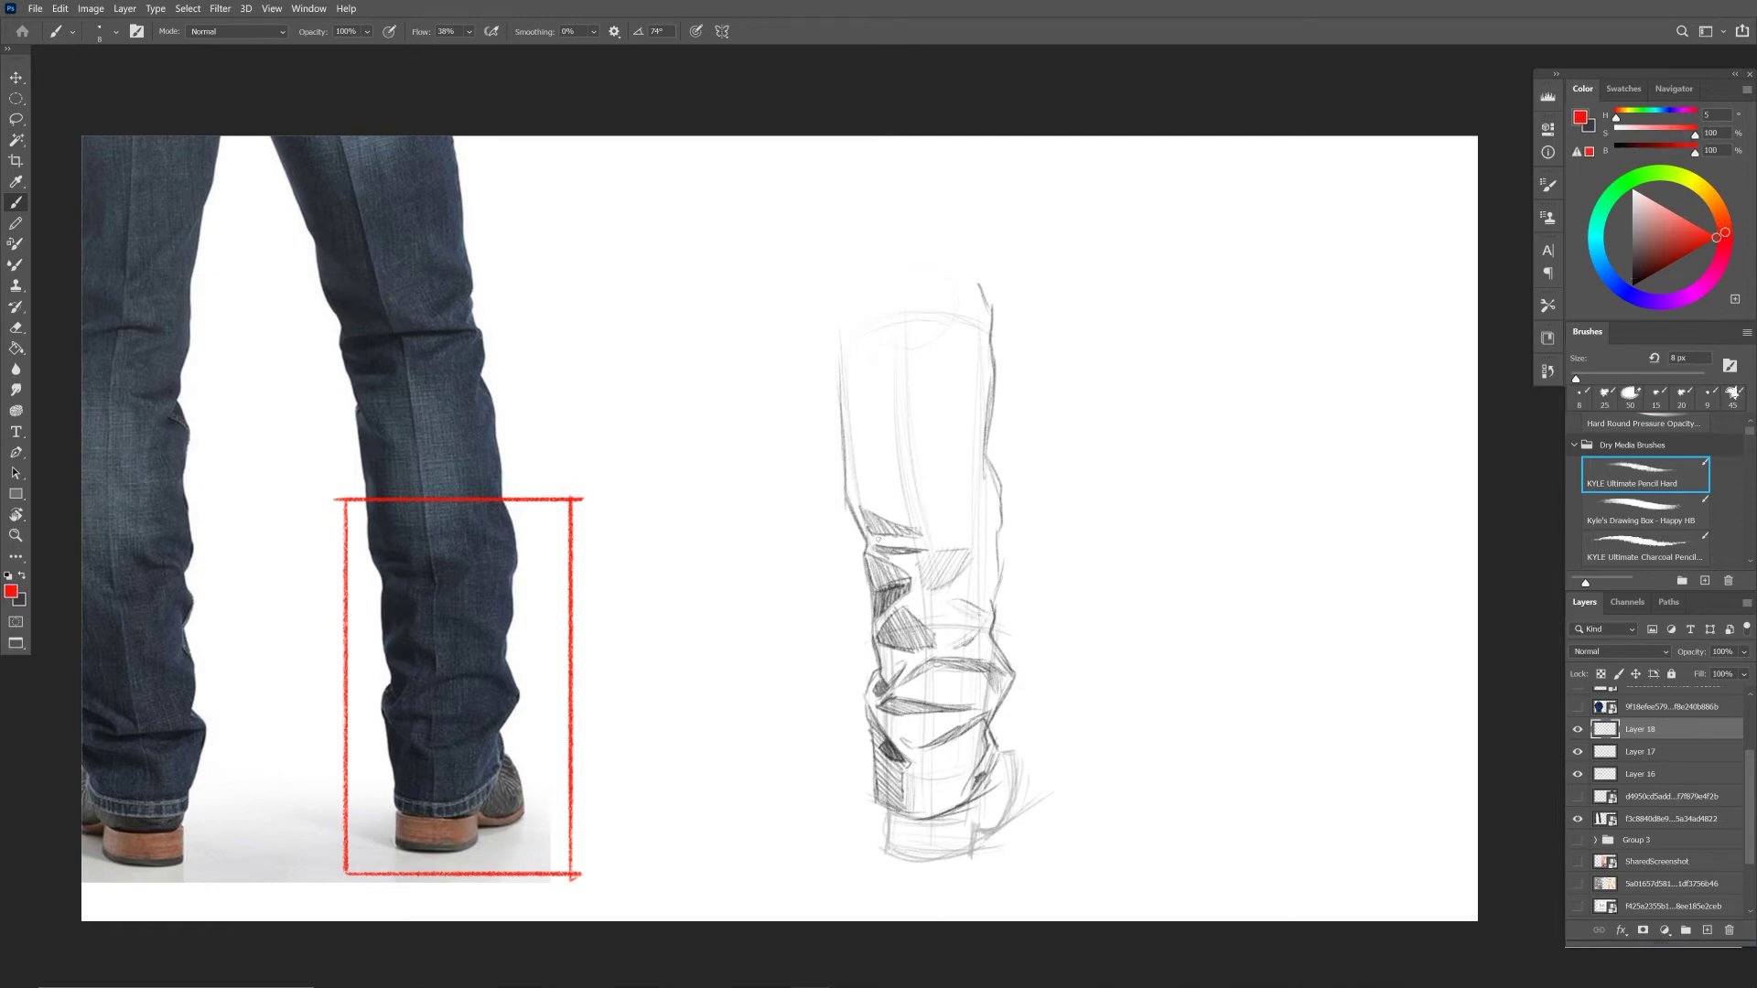
pyautogui.moveTo(902, 549)
pyautogui.mouseDown()
pyautogui.moveTo(899, 654)
pyautogui.moveTo(989, 656)
pyautogui.moveTo(1003, 693)
pyautogui.moveTo(895, 695)
pyautogui.moveTo(916, 730)
pyautogui.moveTo(998, 714)
pyautogui.moveTo(943, 759)
pyautogui.mouseUp()
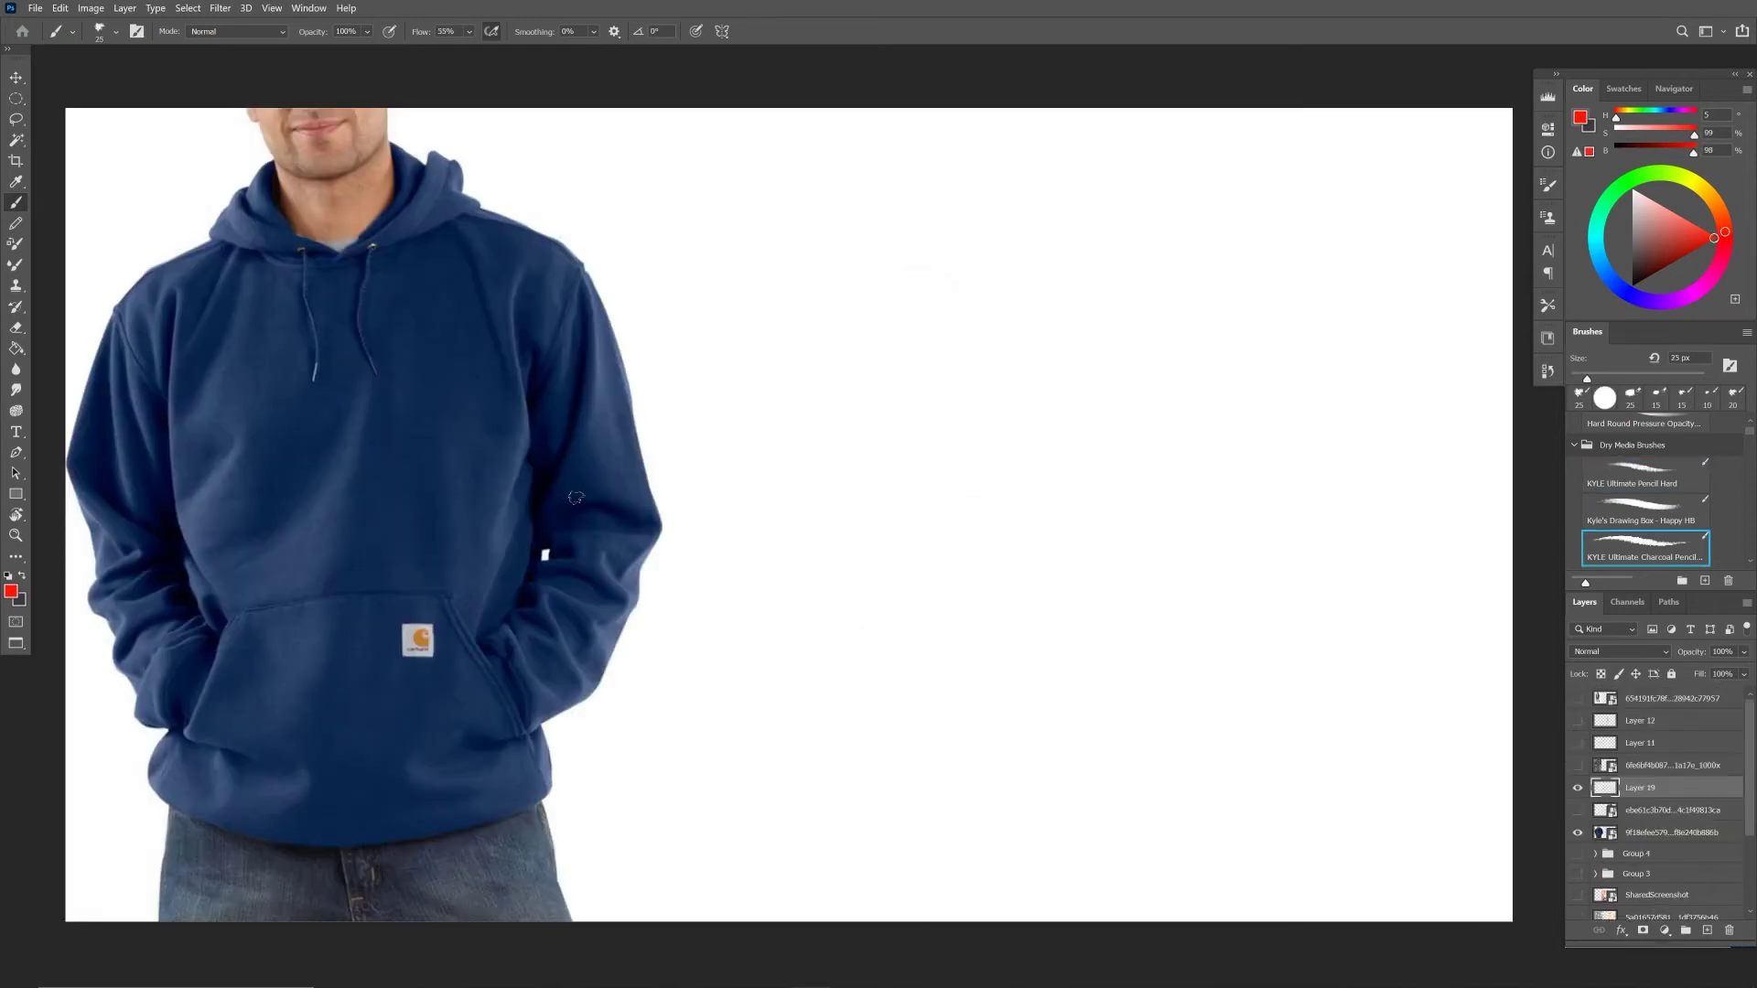
# Outline the elbow and forearm folds in red on the blue hoodie, then show the second hoodie photo and mark its sleeve folds.
pyautogui.moveTo(545, 530)
pyautogui.mouseDown()
pyautogui.moveTo(627, 514)
pyautogui.moveTo(658, 533)
pyautogui.moveTo(548, 526)
pyautogui.moveTo(619, 603)
pyautogui.moveTo(578, 607)
pyautogui.moveTo(528, 579)
pyautogui.moveTo(560, 646)
pyautogui.moveTo(510, 601)
pyautogui.mouseUp()
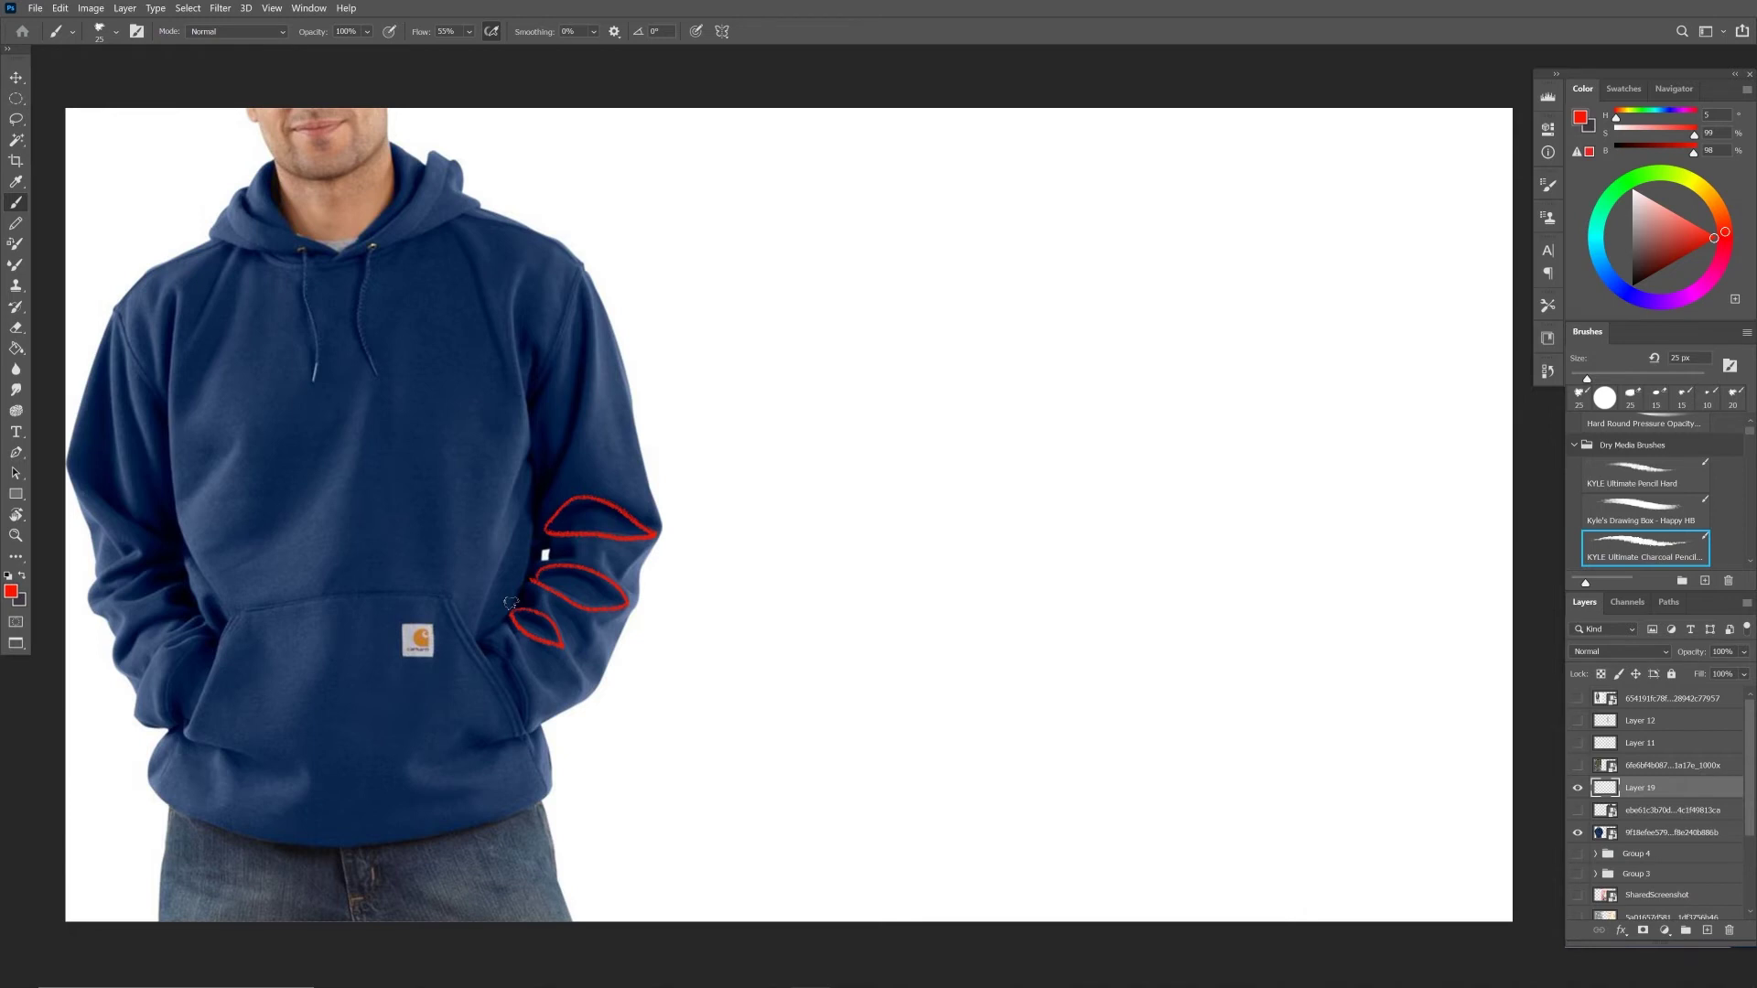
pyautogui.click(1578, 810)
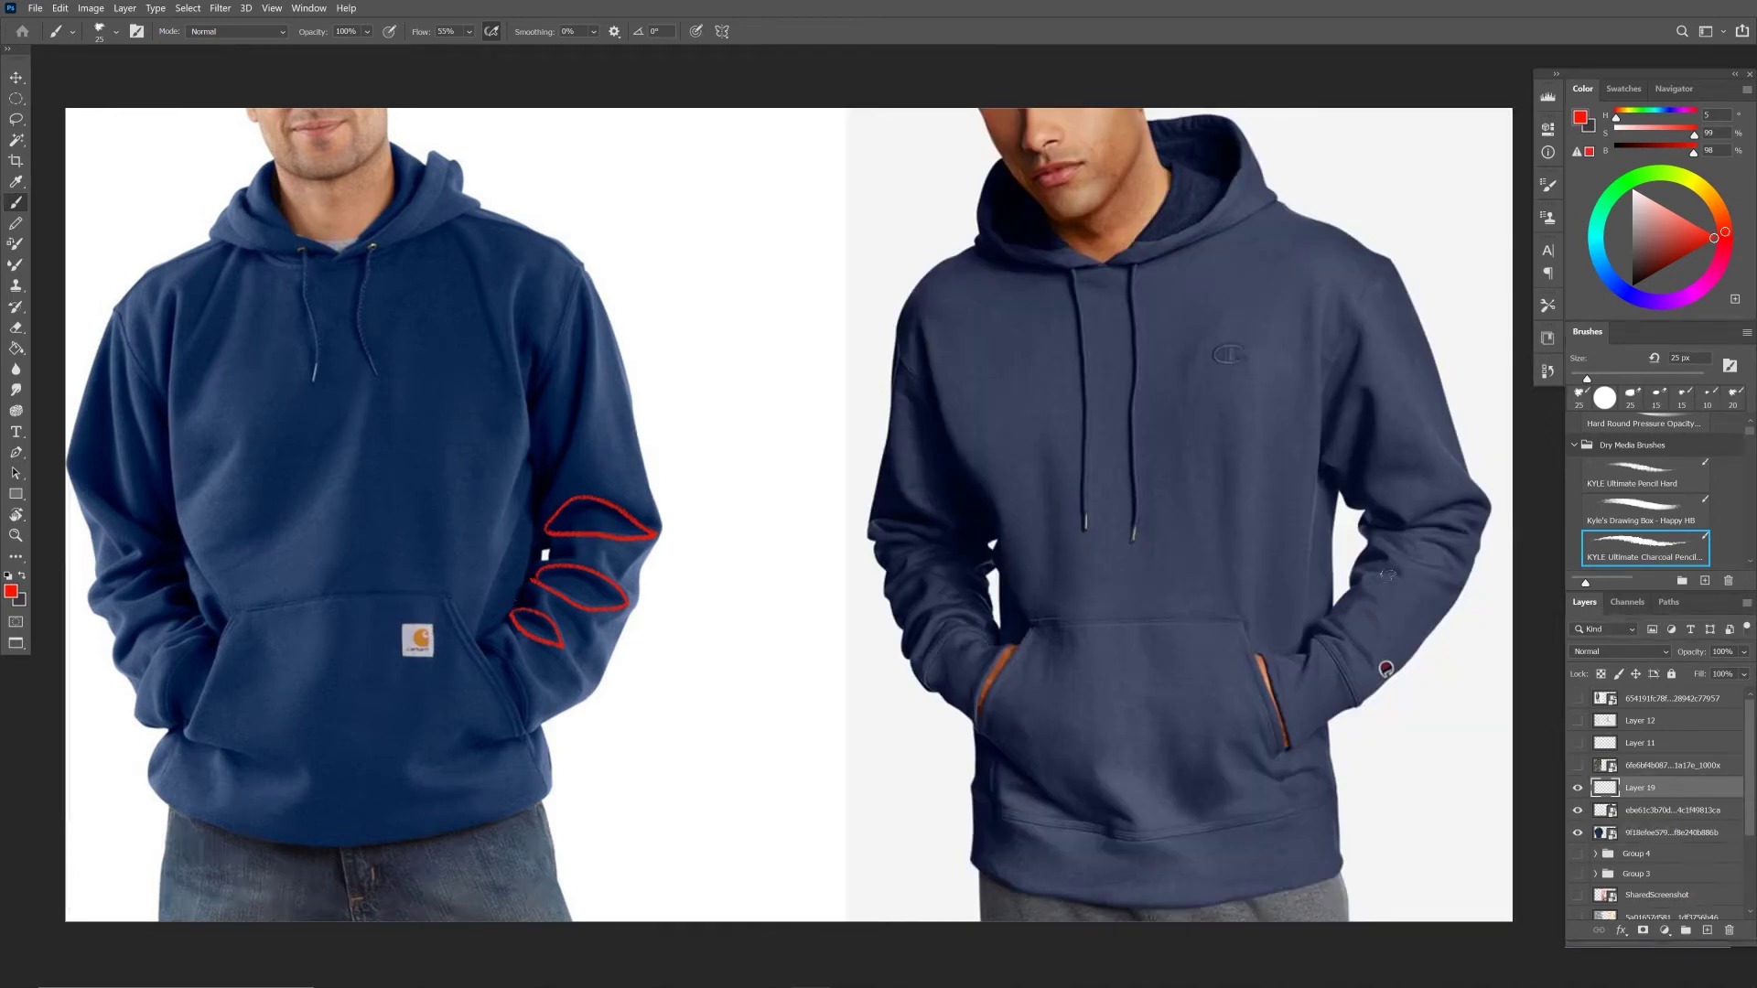
pyautogui.moveTo(1387, 574)
pyautogui.mouseDown()
pyautogui.moveTo(1377, 539)
pyautogui.moveTo(1462, 567)
pyautogui.moveTo(1414, 521)
pyautogui.moveTo(1444, 529)
pyautogui.mouseUp()
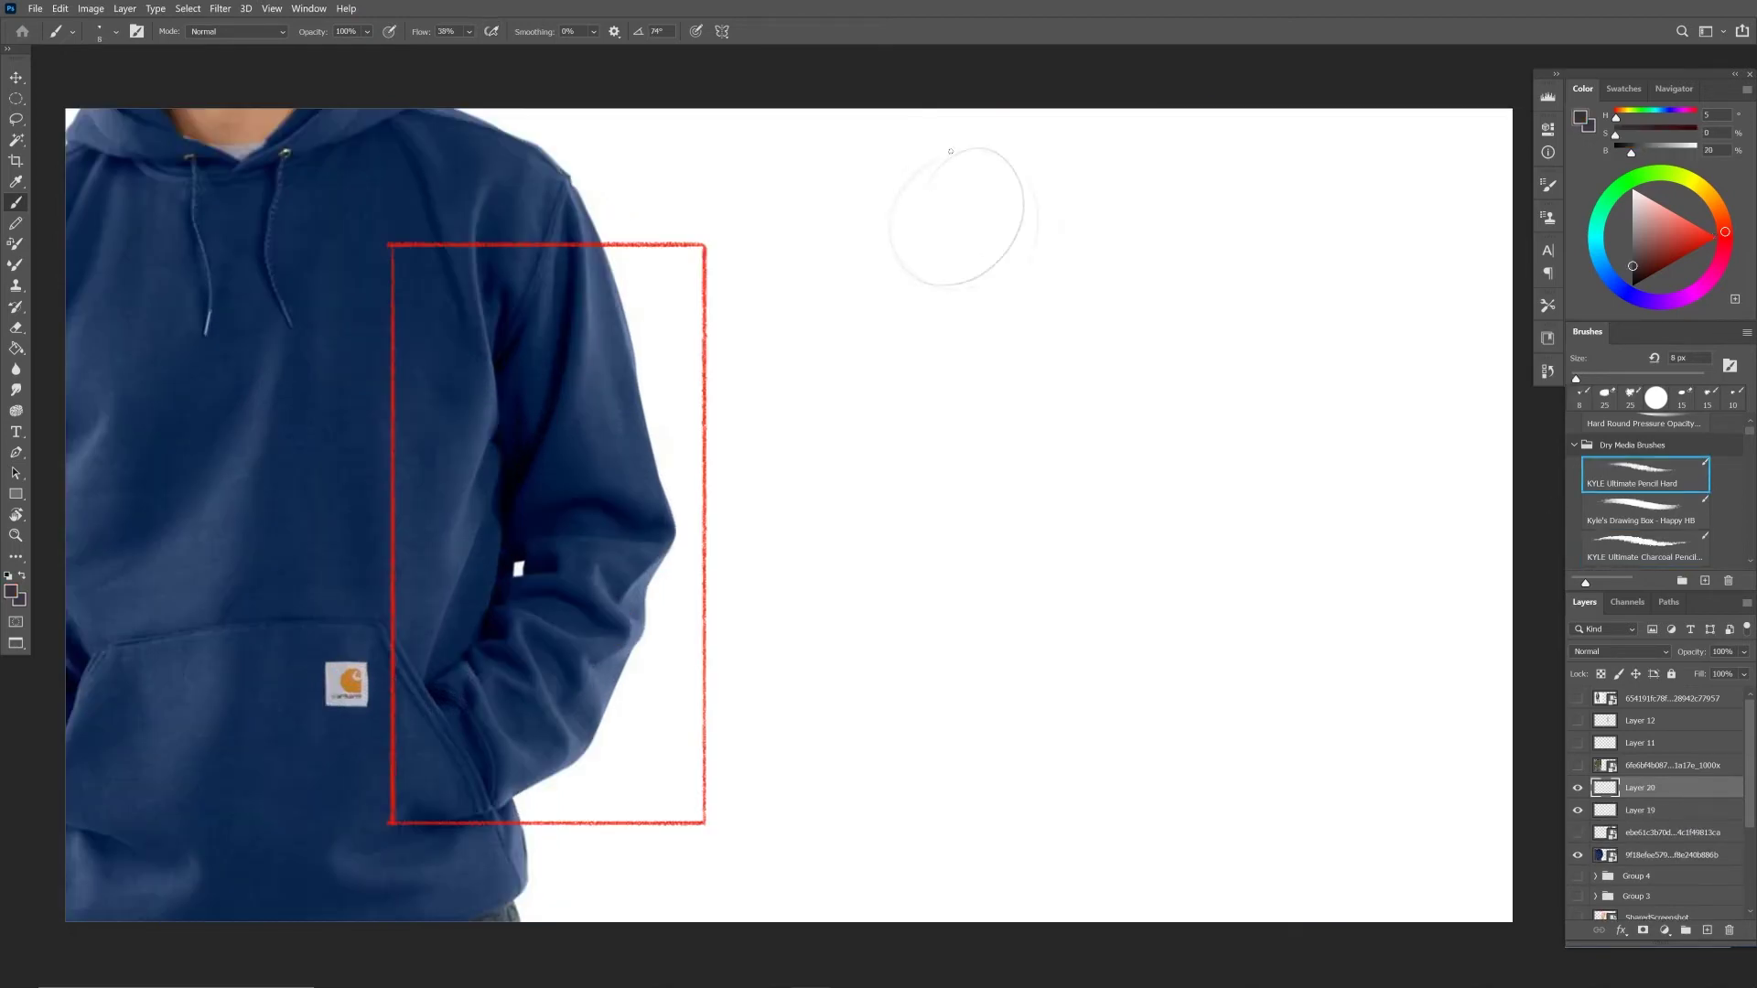
# Sketch the shoulder circle and light axis lines for the upper arm and the bent forearm.
pyautogui.moveTo(951, 151)
pyautogui.mouseDown()
pyautogui.moveTo(1023, 161)
pyautogui.moveTo(1009, 227)
pyautogui.mouseUp()
pyautogui.moveTo(1030, 404); pyautogui.dragTo(1049, 555)
pyautogui.moveTo(1006, 274); pyautogui.dragTo(1036, 529)
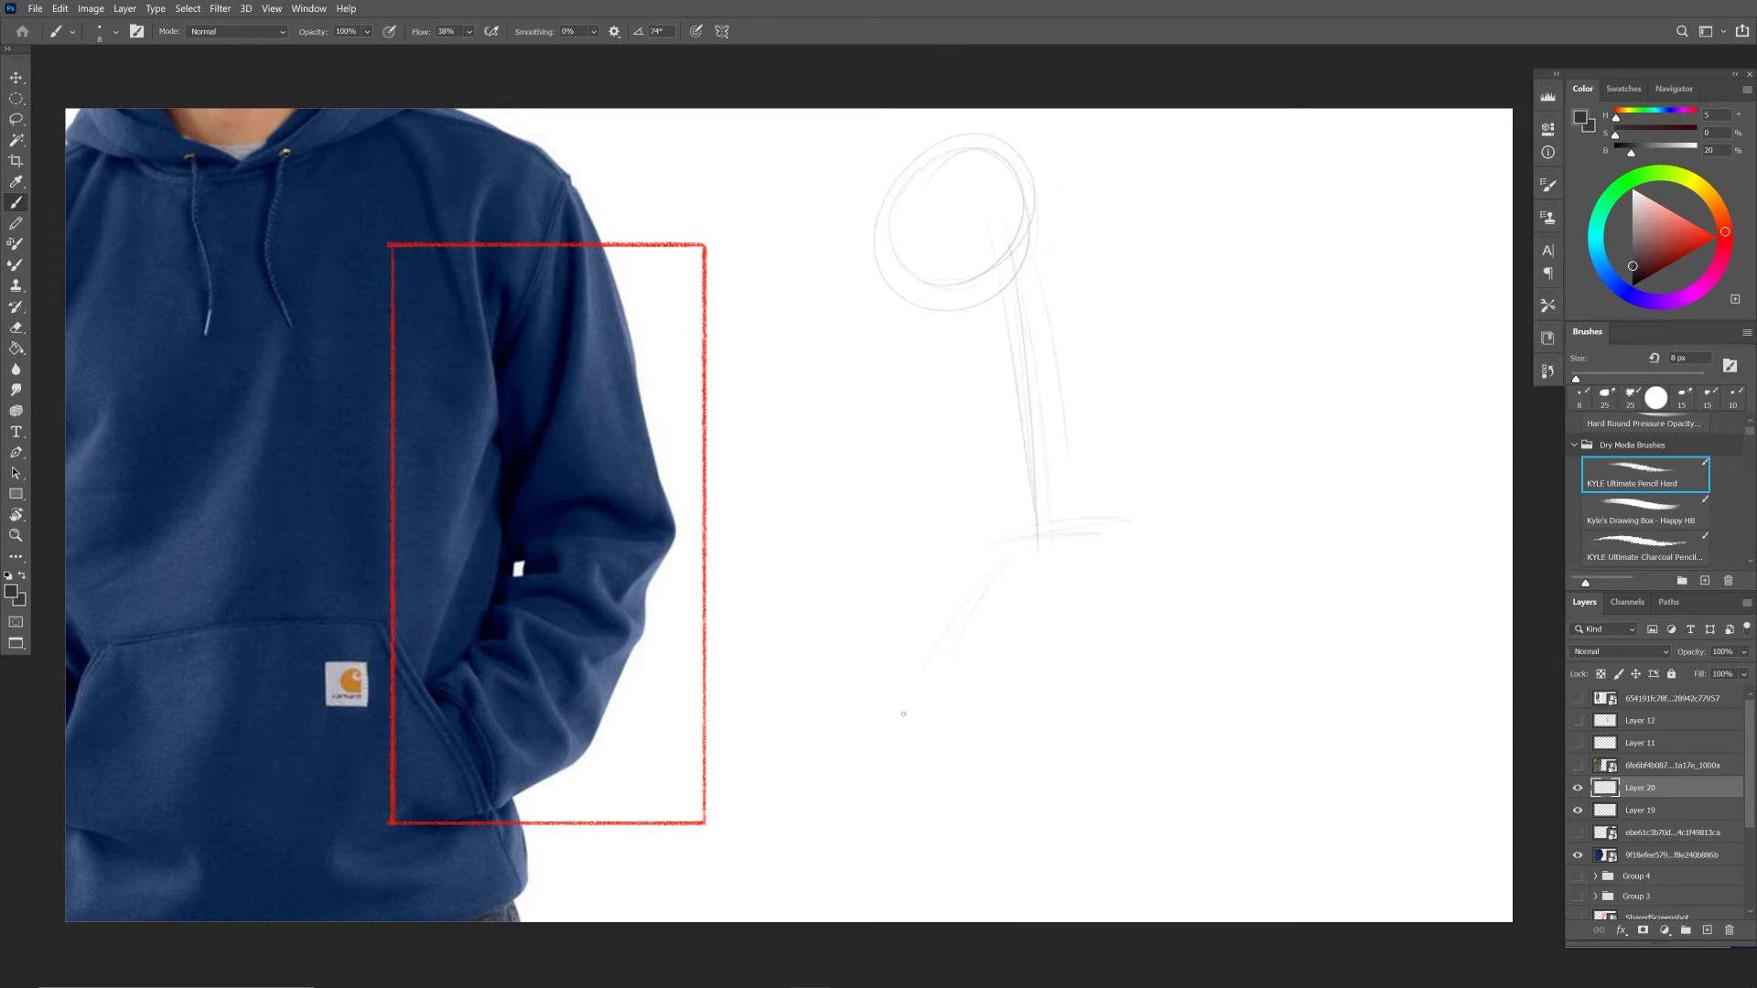
pyautogui.moveTo(947, 640)
pyautogui.mouseDown()
pyautogui.moveTo(892, 739)
pyautogui.moveTo(828, 785)
pyautogui.mouseUp()
pyautogui.moveTo(1079, 526)
pyautogui.mouseDown()
pyautogui.moveTo(1013, 555)
pyautogui.moveTo(846, 783)
pyautogui.moveTo(1058, 536)
pyautogui.moveTo(972, 654)
pyautogui.moveTo(896, 700)
pyautogui.moveTo(902, 816)
pyautogui.moveTo(774, 796)
pyautogui.moveTo(822, 747)
pyautogui.moveTo(845, 885)
pyautogui.moveTo(781, 812)
pyautogui.moveTo(881, 767)
pyautogui.mouseUp()
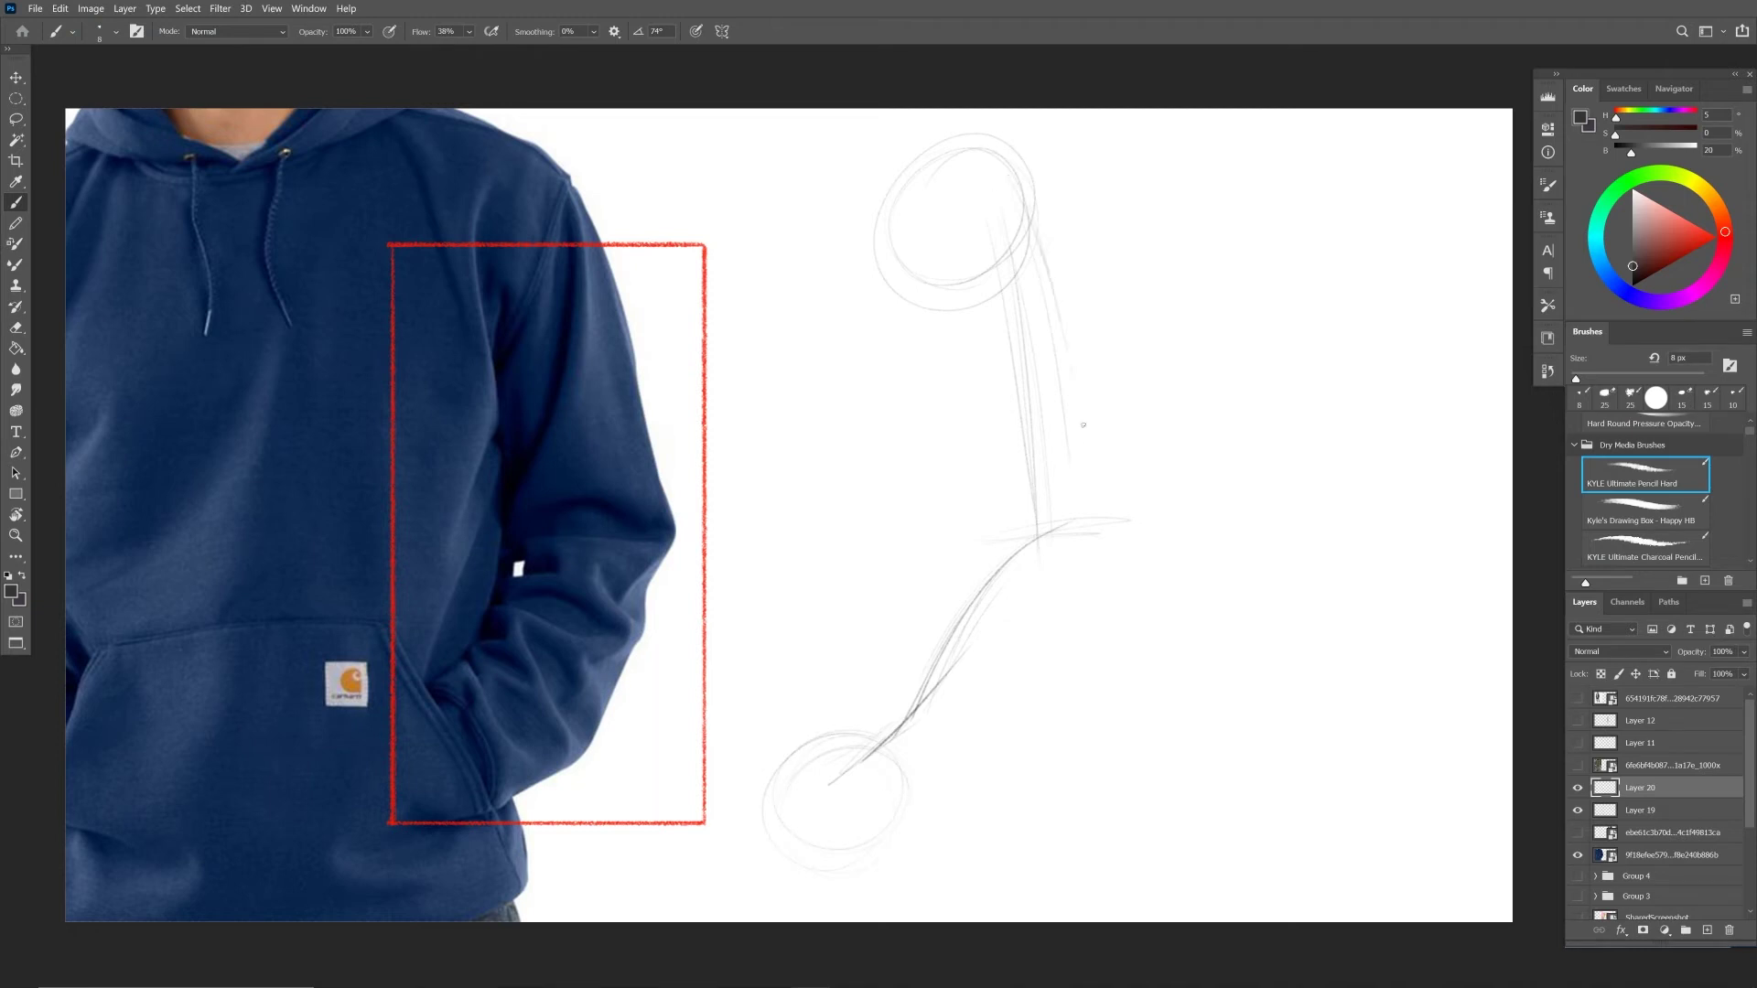
# Block in the upper sleeve with two side contours and a diagonal shoulder seam.
pyautogui.moveTo(1032, 194); pyautogui.dragTo(1090, 494)
pyautogui.moveTo(1035, 228); pyautogui.dragTo(1069, 481)
pyautogui.moveTo(894, 302); pyautogui.dragTo(950, 431)
pyautogui.moveTo(914, 366); pyautogui.dragTo(942, 434)
pyautogui.moveTo(885, 279)
pyautogui.mouseDown()
pyautogui.moveTo(975, 501)
pyautogui.moveTo(1093, 491)
pyautogui.moveTo(970, 531)
pyautogui.moveTo(1106, 478)
pyautogui.moveTo(965, 517)
pyautogui.mouseUp()
pyautogui.moveTo(892, 274); pyautogui.dragTo(1015, 142)
pyautogui.moveTo(1014, 140)
pyautogui.mouseDown()
pyautogui.moveTo(1057, 283)
pyautogui.moveTo(886, 119)
pyautogui.moveTo(992, 142)
pyautogui.mouseUp()
# Construct the elbow cross-section and the tapered forearm form running down to the cuff.
pyautogui.moveTo(965, 550)
pyautogui.mouseDown()
pyautogui.moveTo(1061, 508)
pyautogui.moveTo(1102, 550)
pyautogui.mouseUp()
pyautogui.moveTo(966, 541); pyautogui.dragTo(1100, 552)
pyautogui.moveTo(931, 601); pyautogui.dragTo(861, 723)
pyautogui.moveTo(1095, 524)
pyautogui.mouseDown()
pyautogui.moveTo(1105, 599)
pyautogui.moveTo(912, 761)
pyautogui.mouseUp()
pyautogui.moveTo(1099, 600); pyautogui.dragTo(938, 752)
pyautogui.moveTo(1105, 560)
pyautogui.mouseDown()
pyautogui.moveTo(951, 555)
pyautogui.moveTo(853, 732)
pyautogui.moveTo(901, 792)
pyautogui.mouseUp()
pyautogui.moveTo(1040, 638); pyautogui.dragTo(905, 794)
pyautogui.moveTo(1102, 590); pyautogui.dragTo(923, 768)
pyautogui.moveTo(1105, 571)
pyautogui.mouseDown()
pyautogui.moveTo(1078, 519)
pyautogui.moveTo(970, 533)
pyautogui.moveTo(847, 738)
pyautogui.mouseUp()
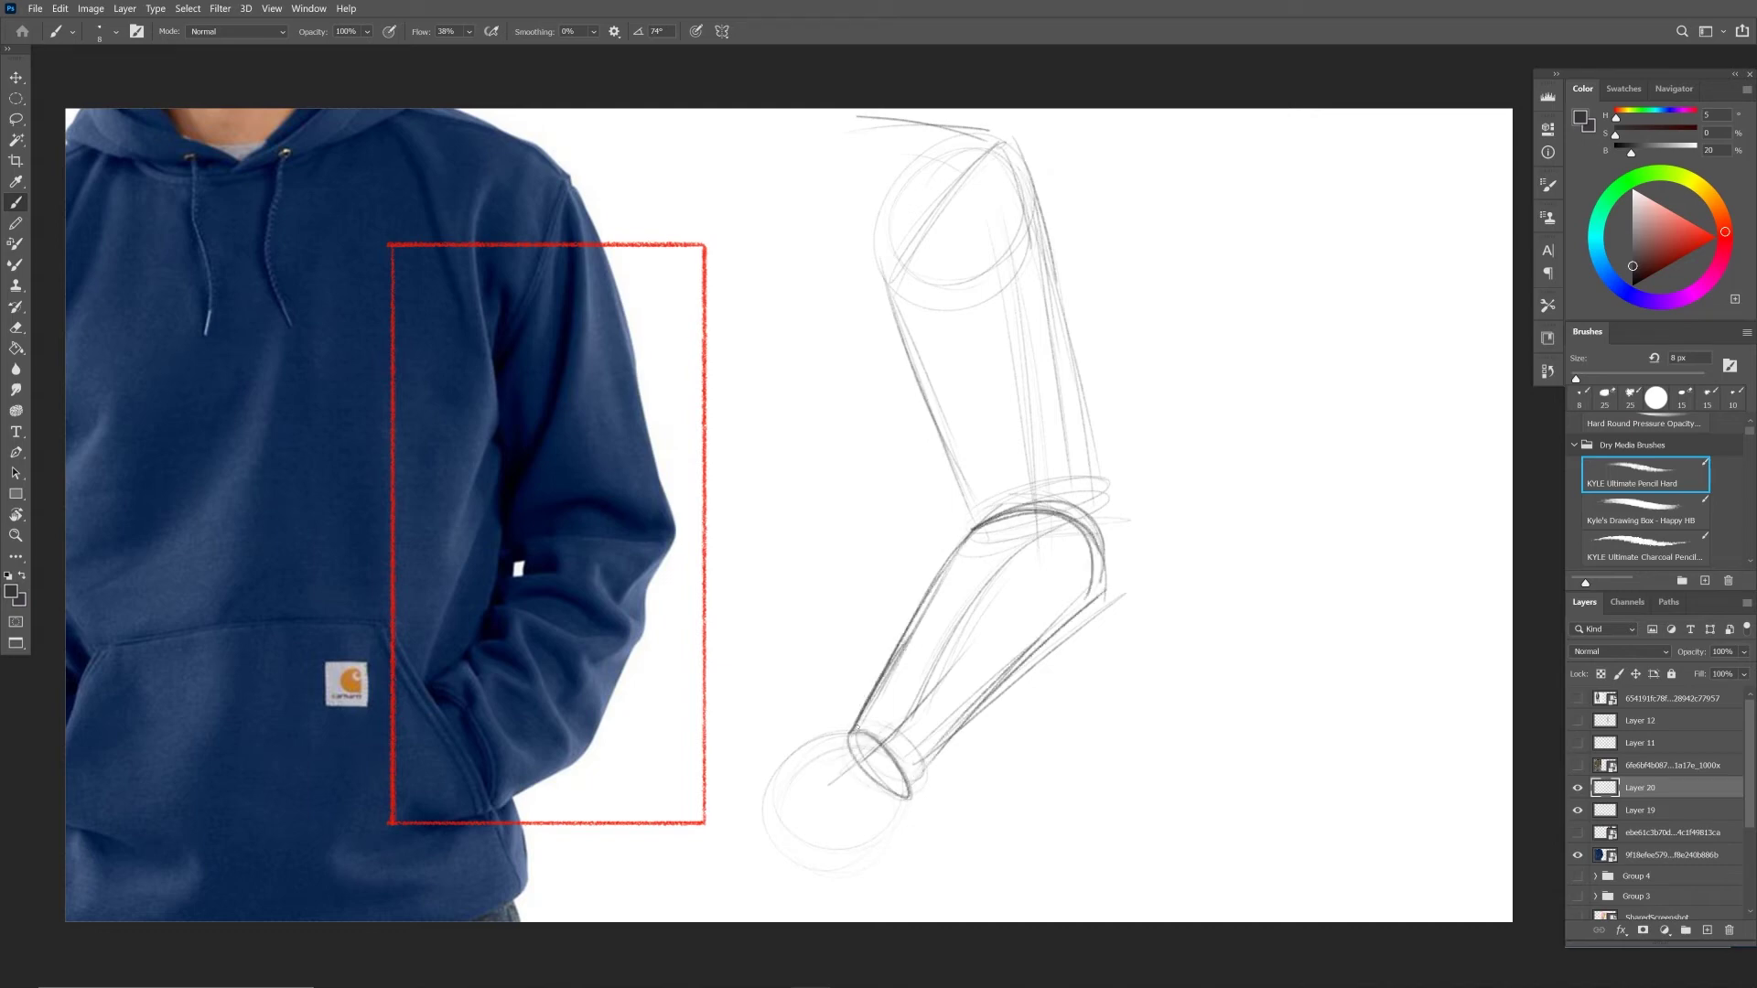
# Strengthen the upper sleeve's outer edge and block in the hand shape beyond the cuff.
pyautogui.moveTo(1024, 166)
pyautogui.mouseDown()
pyautogui.moveTo(1091, 509)
pyautogui.moveTo(1034, 498)
pyautogui.moveTo(1093, 497)
pyautogui.mouseUp()
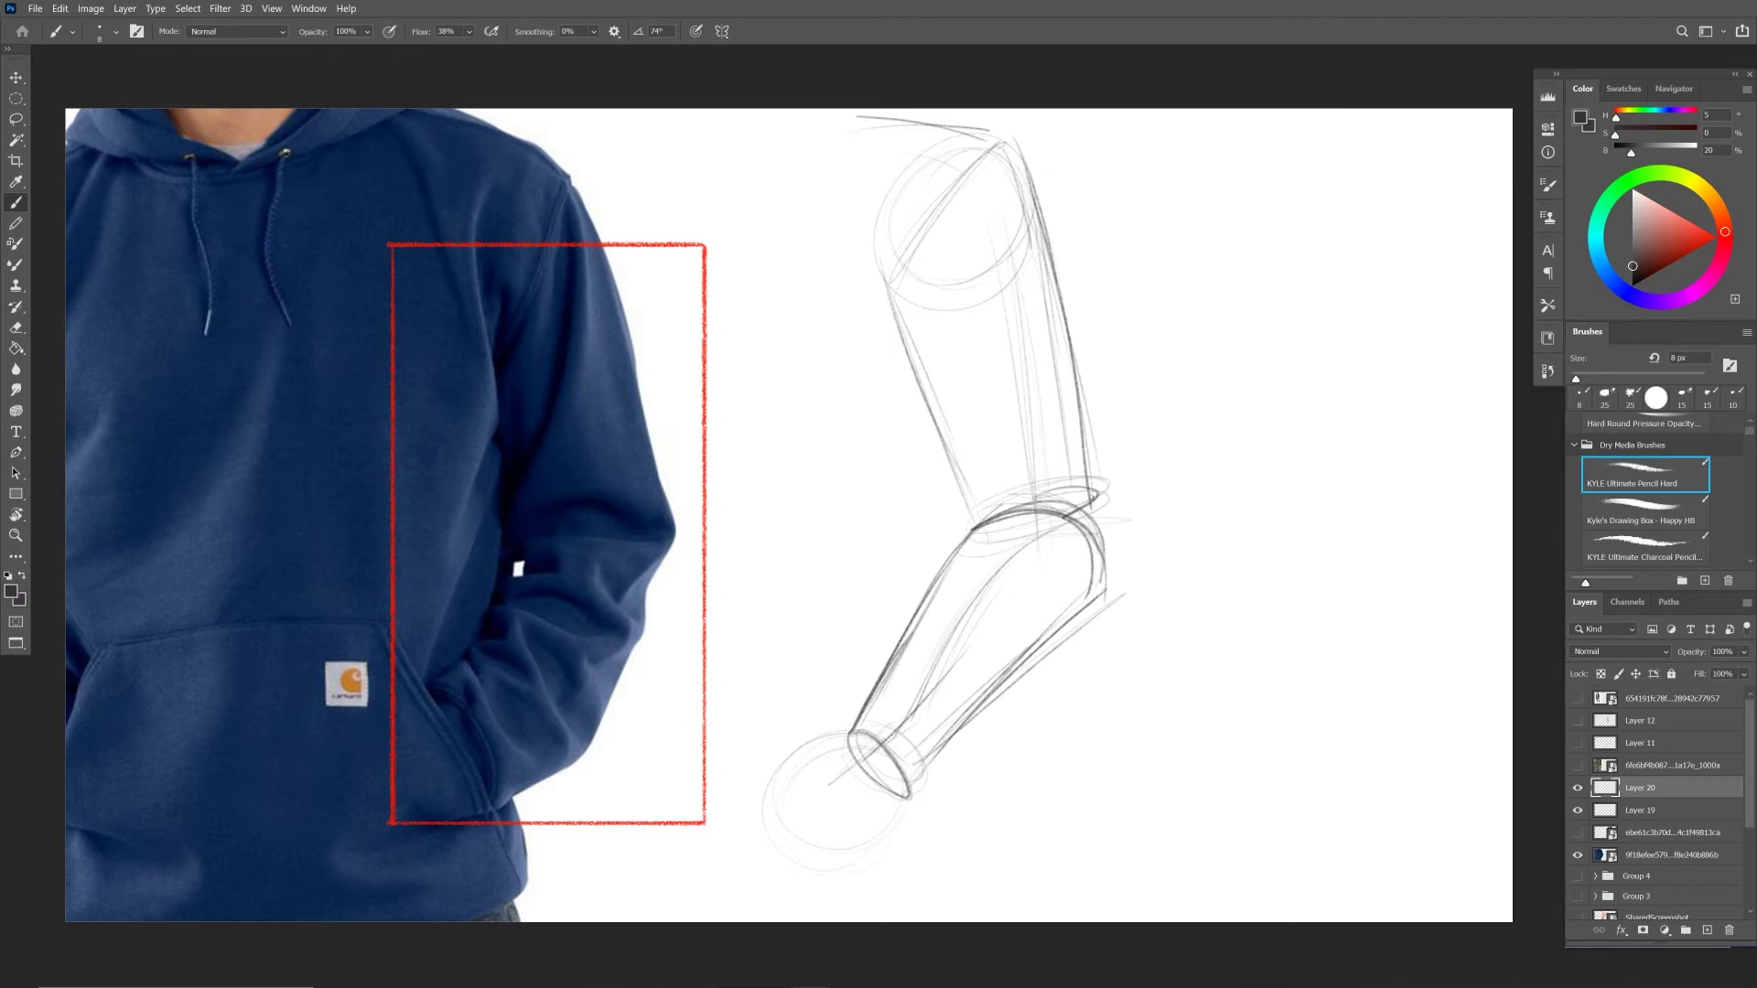
pyautogui.moveTo(848, 731); pyautogui.dragTo(774, 771)
pyautogui.moveTo(902, 801); pyautogui.dragTo(841, 853)
pyautogui.moveTo(765, 801); pyautogui.dragTo(827, 873)
# Lower the construction layer's opacity to about 53% and add a new layer above it.
pyautogui.click(1743, 651)
pyautogui.moveTo(1744, 670); pyautogui.dragTo(1708, 670)
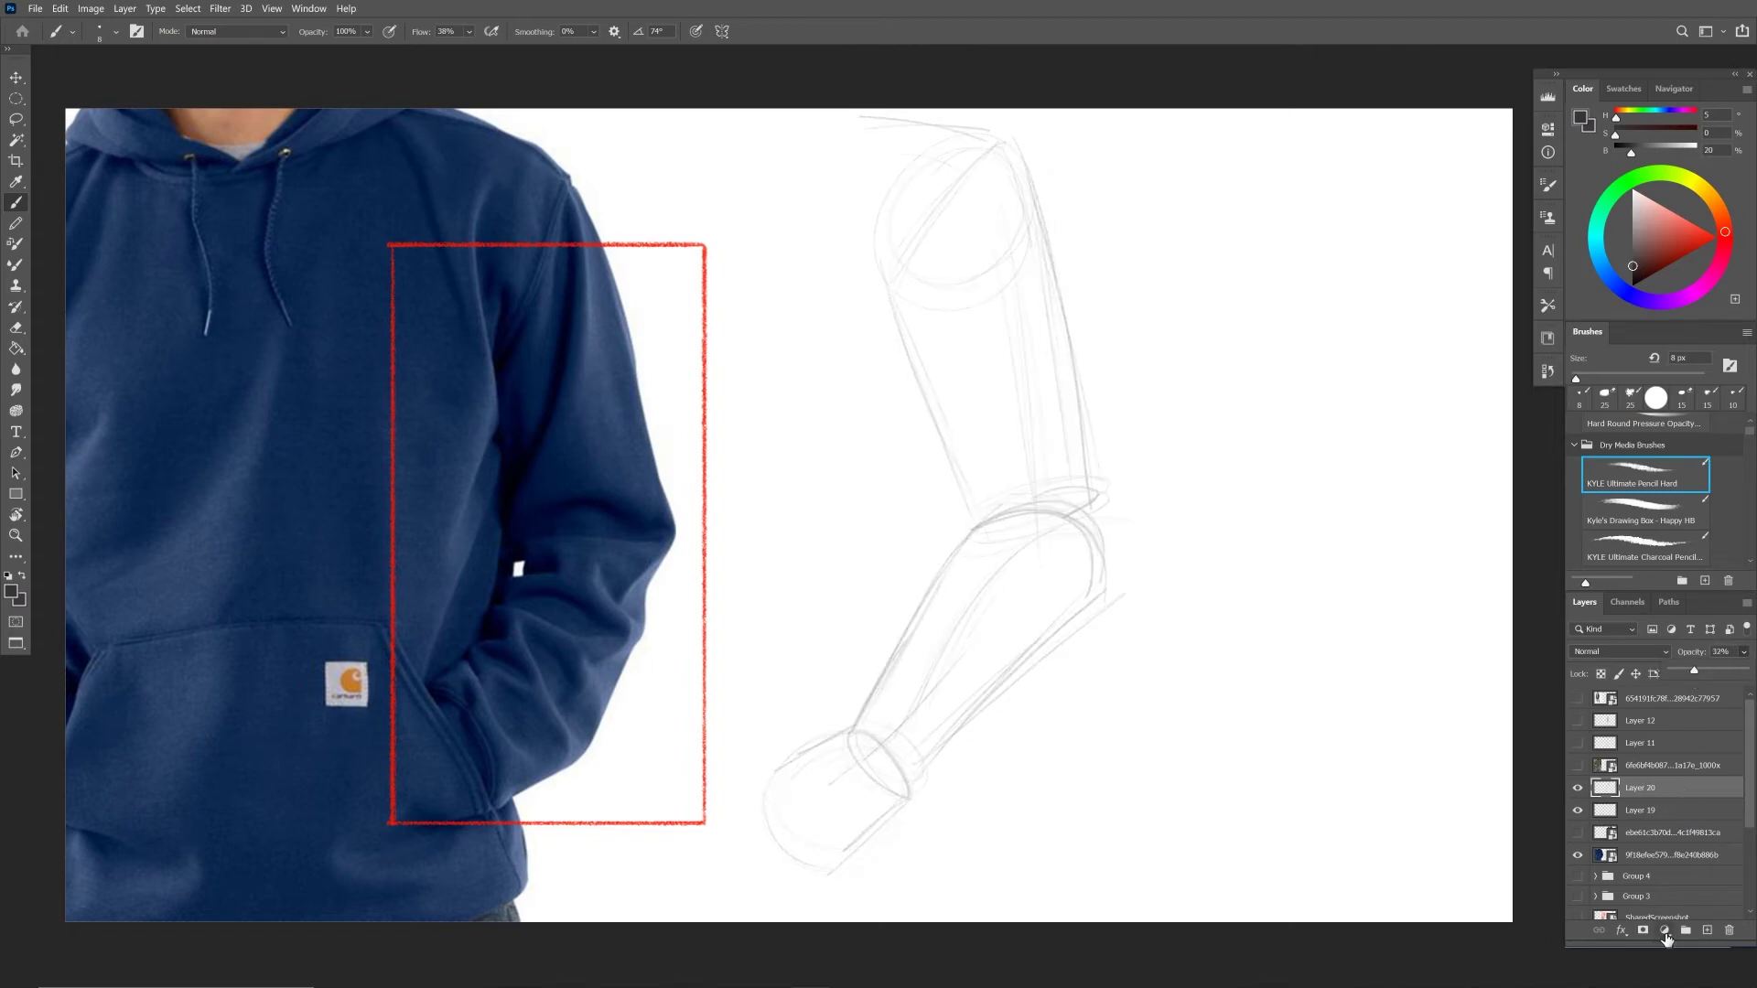
pyautogui.click(1707, 929)
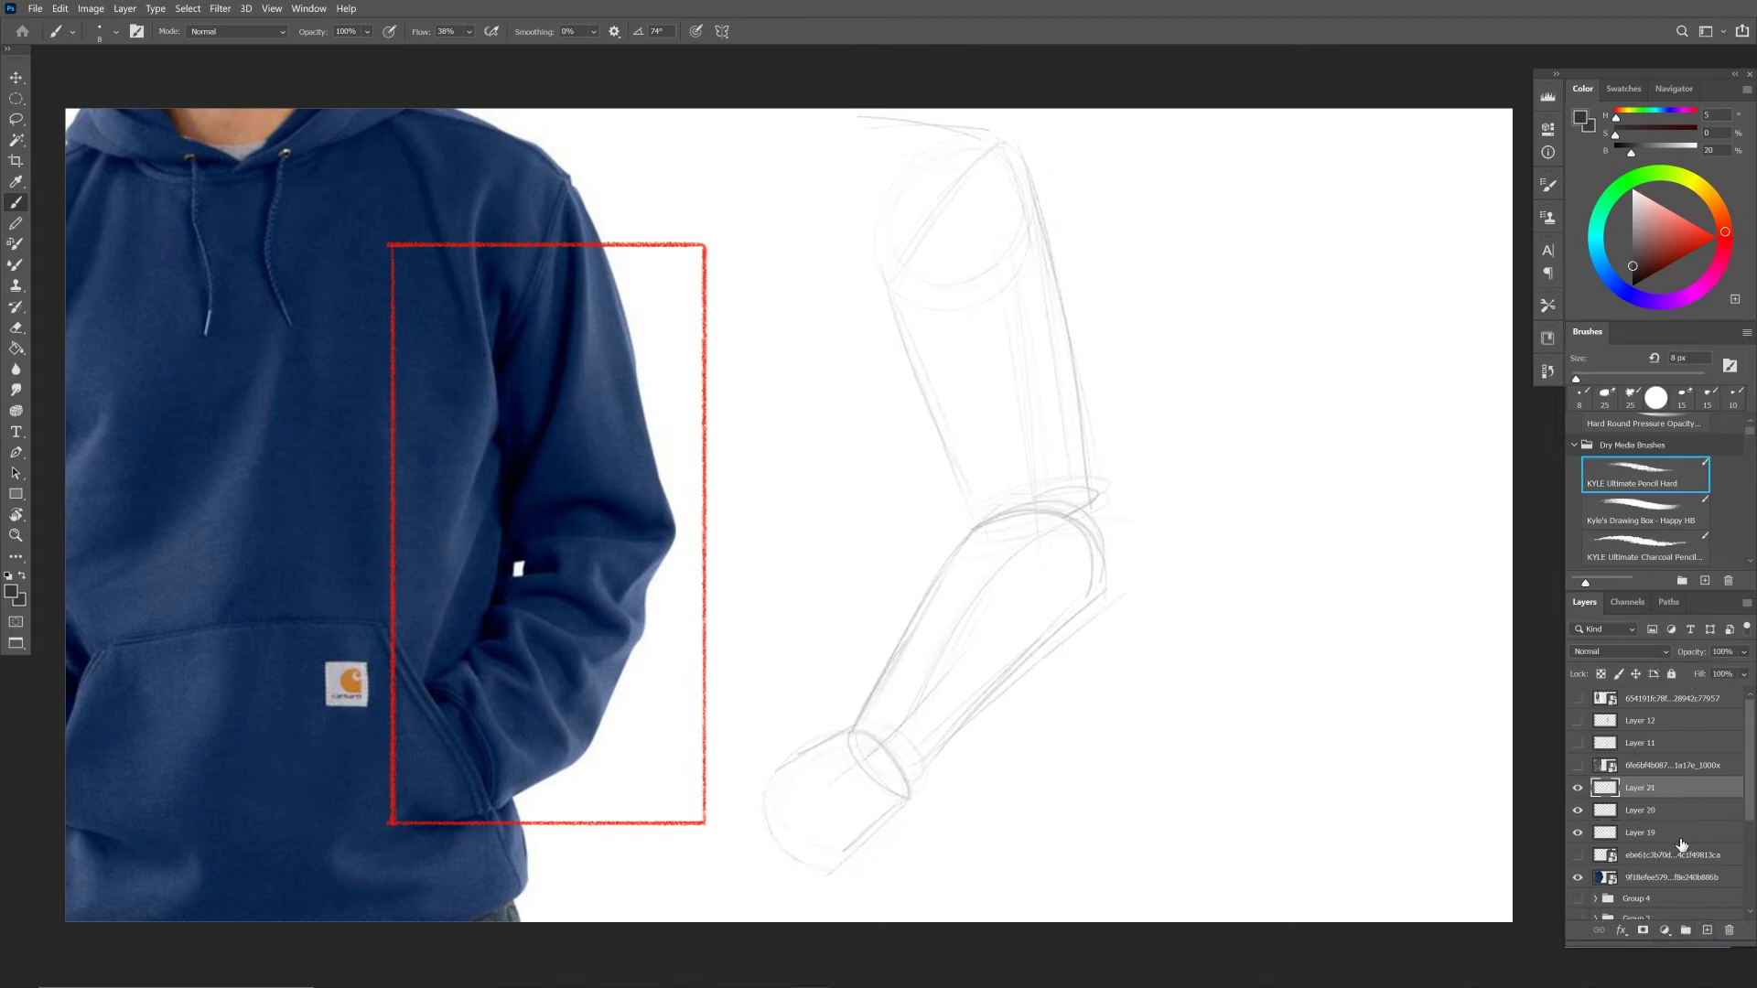
# Draw the shoulder seam and the outer contour of the upper sleeve from the shoulder towards the elbow.
pyautogui.moveTo(970, 116)
pyautogui.mouseDown()
pyautogui.moveTo(1011, 136)
pyautogui.moveTo(913, 298)
pyautogui.mouseUp()
pyautogui.moveTo(1011, 137); pyautogui.dragTo(1035, 173)
pyautogui.moveTo(1062, 272); pyautogui.dragTo(1077, 371)
pyautogui.moveTo(1038, 187); pyautogui.dragTo(1073, 336)
pyautogui.moveTo(1063, 268); pyautogui.dragTo(1098, 494)
pyautogui.moveTo(1078, 376); pyautogui.dragTo(1098, 474)
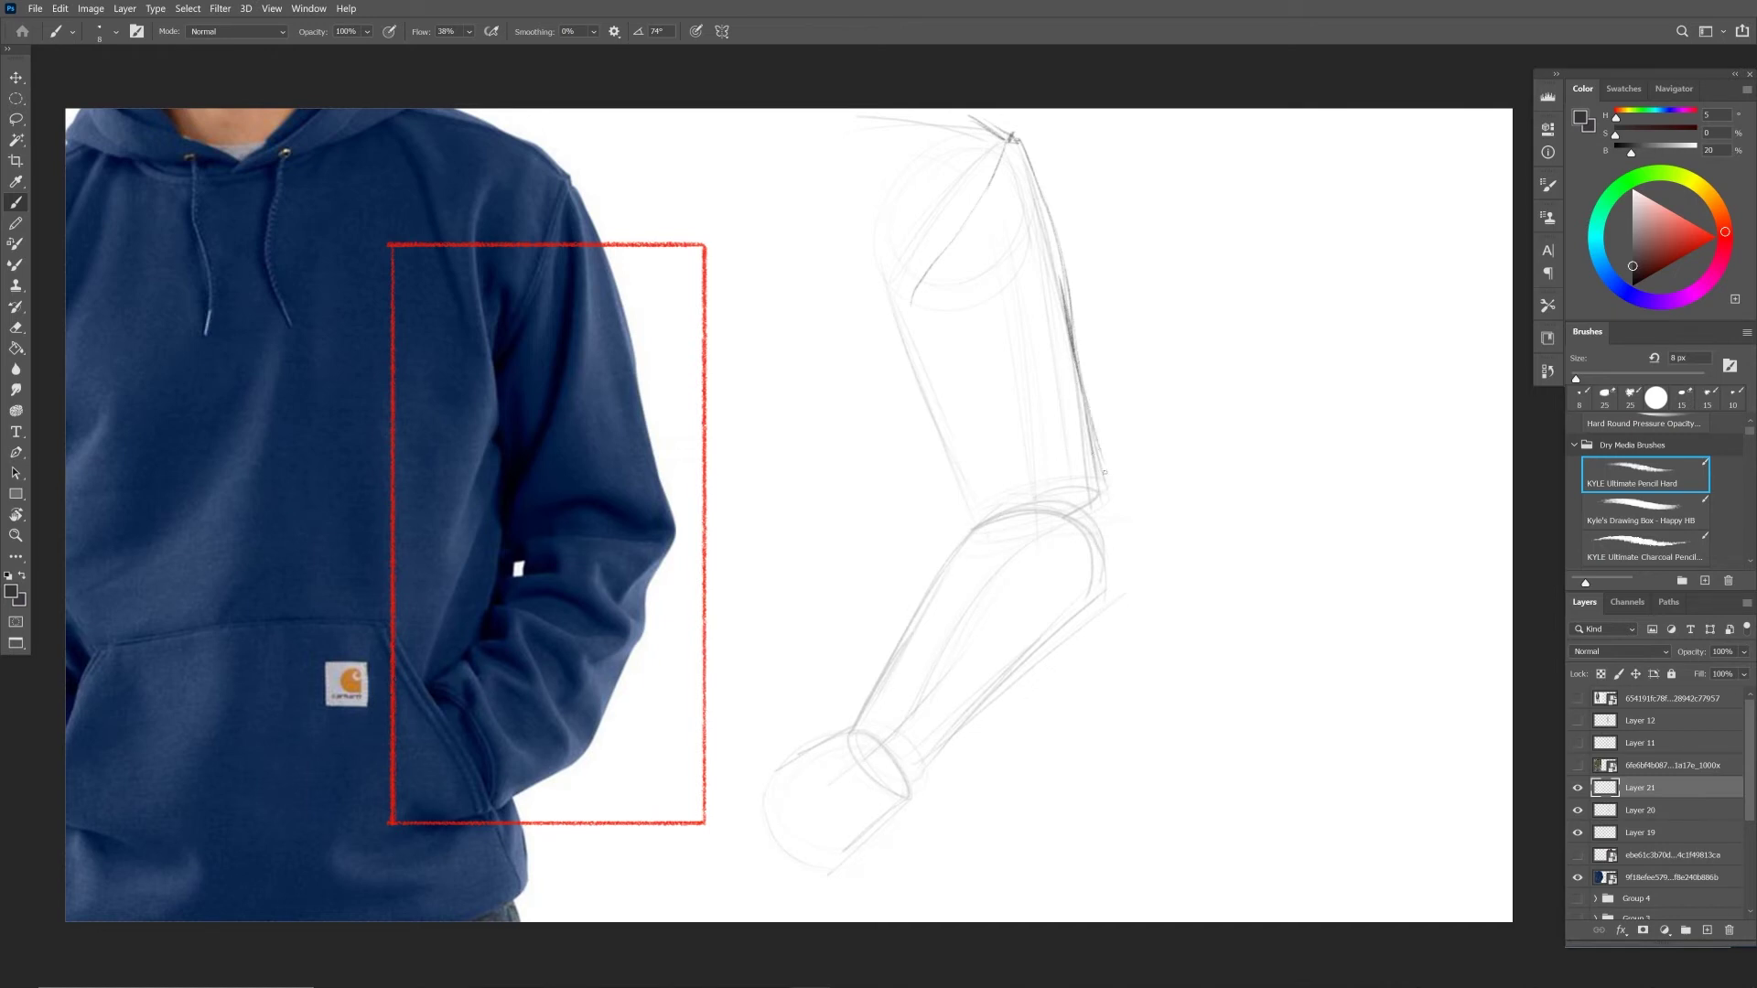
# Draw the angular outer contour around the elbow and along the underside of the forearm.
pyautogui.moveTo(1087, 414)
pyautogui.mouseDown()
pyautogui.moveTo(1118, 496)
pyautogui.moveTo(1109, 545)
pyautogui.moveTo(1118, 483)
pyautogui.moveTo(1127, 499)
pyautogui.moveTo(1109, 584)
pyautogui.mouseUp()
pyautogui.moveTo(1123, 524)
pyautogui.mouseDown()
pyautogui.moveTo(1112, 590)
pyautogui.moveTo(1050, 647)
pyautogui.mouseUp()
pyautogui.moveTo(1118, 549)
pyautogui.mouseDown()
pyautogui.moveTo(1109, 600)
pyautogui.moveTo(1022, 702)
pyautogui.mouseUp()
pyautogui.moveTo(1045, 662)
pyautogui.mouseDown()
pyautogui.moveTo(1018, 727)
pyautogui.moveTo(929, 785)
pyautogui.moveTo(1023, 733)
pyautogui.moveTo(1094, 614)
pyautogui.moveTo(1122, 500)
pyautogui.mouseUp()
pyautogui.moveTo(1110, 441); pyautogui.dragTo(1124, 471)
pyautogui.moveTo(1087, 408)
pyautogui.mouseDown()
pyautogui.moveTo(1132, 504)
pyautogui.moveTo(1116, 569)
pyautogui.mouseUp()
# Draw the long tension fold from the shoulder to the inner elbow and the sleeve's inner contour.
pyautogui.moveTo(1113, 457)
pyautogui.mouseDown()
pyautogui.moveTo(1127, 555)
pyautogui.moveTo(1032, 183)
pyautogui.moveTo(1002, 275)
pyautogui.mouseUp()
pyautogui.moveTo(1006, 197); pyautogui.dragTo(943, 506)
pyautogui.moveTo(1011, 284)
pyautogui.mouseDown()
pyautogui.moveTo(930, 511)
pyautogui.moveTo(981, 366)
pyautogui.moveTo(951, 521)
pyautogui.mouseUp()
pyautogui.moveTo(977, 403)
pyautogui.mouseDown()
pyautogui.moveTo(942, 495)
pyautogui.moveTo(959, 533)
pyautogui.mouseUp()
pyautogui.moveTo(958, 448)
pyautogui.mouseDown()
pyautogui.moveTo(932, 422)
pyautogui.moveTo(943, 468)
pyautogui.moveTo(915, 321)
pyautogui.moveTo(929, 438)
pyautogui.moveTo(925, 327)
pyautogui.moveTo(922, 381)
pyautogui.mouseUp()
# Add the curved armpit crease with its hooked upper end and the neighbouring inner sleeve lines.
pyautogui.moveTo(909, 171)
pyautogui.mouseDown()
pyautogui.moveTo(893, 256)
pyautogui.moveTo(916, 421)
pyautogui.mouseUp()
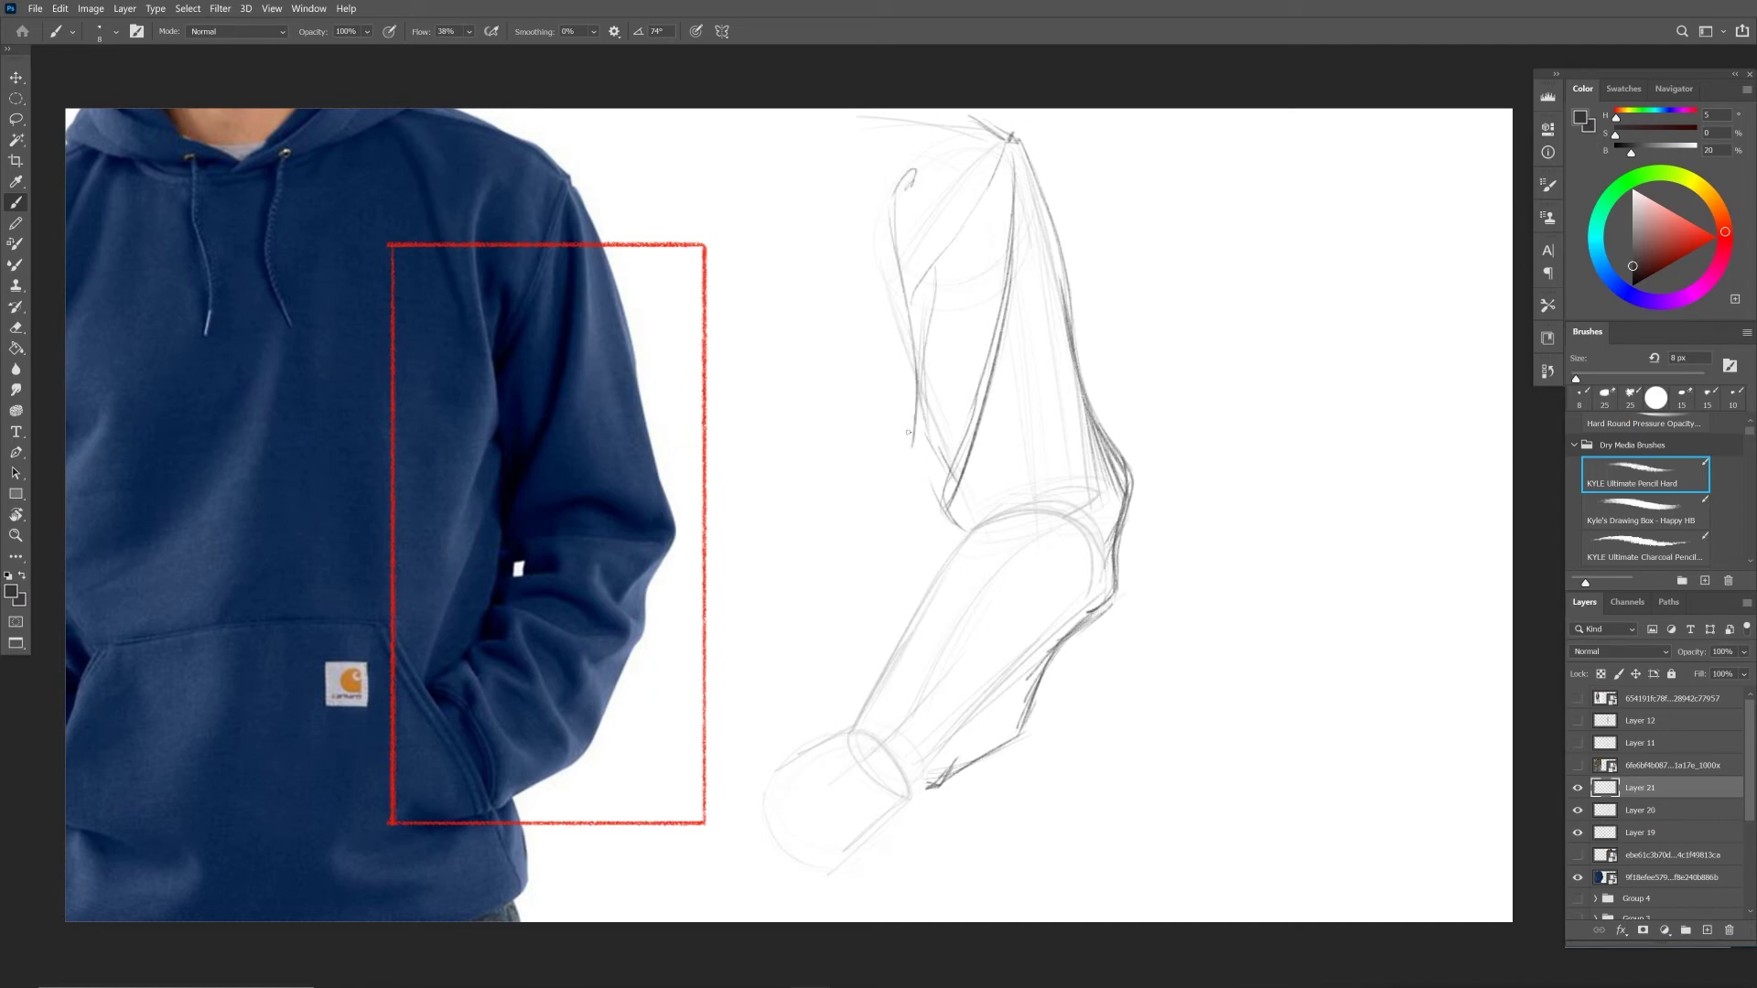
pyautogui.moveTo(898, 181); pyautogui.dragTo(915, 165)
pyautogui.moveTo(914, 283); pyautogui.dragTo(907, 332)
pyautogui.moveTo(931, 268)
pyautogui.mouseDown()
pyautogui.moveTo(924, 409)
pyautogui.moveTo(952, 482)
pyautogui.mouseUp()
# Draw the large elbow fold, shade the pinch beneath it and sketch the forearm's bumpy inner contour.
pyautogui.moveTo(983, 377)
pyautogui.mouseDown()
pyautogui.moveTo(960, 532)
pyautogui.moveTo(948, 485)
pyautogui.moveTo(936, 498)
pyautogui.moveTo(961, 497)
pyautogui.moveTo(944, 528)
pyautogui.moveTo(1115, 516)
pyautogui.moveTo(992, 480)
pyautogui.moveTo(1011, 468)
pyautogui.moveTo(1094, 494)
pyautogui.mouseUp()
pyautogui.moveTo(957, 518)
pyautogui.mouseDown()
pyautogui.moveTo(1030, 479)
pyautogui.moveTo(960, 545)
pyautogui.moveTo(1010, 531)
pyautogui.moveTo(929, 567)
pyautogui.moveTo(1014, 523)
pyautogui.moveTo(955, 555)
pyautogui.moveTo(996, 535)
pyautogui.moveTo(1014, 549)
pyautogui.moveTo(922, 590)
pyautogui.moveTo(947, 595)
pyautogui.moveTo(906, 620)
pyautogui.moveTo(944, 589)
pyautogui.moveTo(906, 640)
pyautogui.moveTo(926, 633)
pyautogui.moveTo(882, 652)
pyautogui.moveTo(884, 688)
pyautogui.moveTo(876, 658)
pyautogui.mouseUp()
pyautogui.moveTo(873, 663)
pyautogui.mouseDown()
pyautogui.moveTo(914, 737)
pyautogui.moveTo(912, 702)
pyautogui.moveTo(958, 750)
pyautogui.mouseUp()
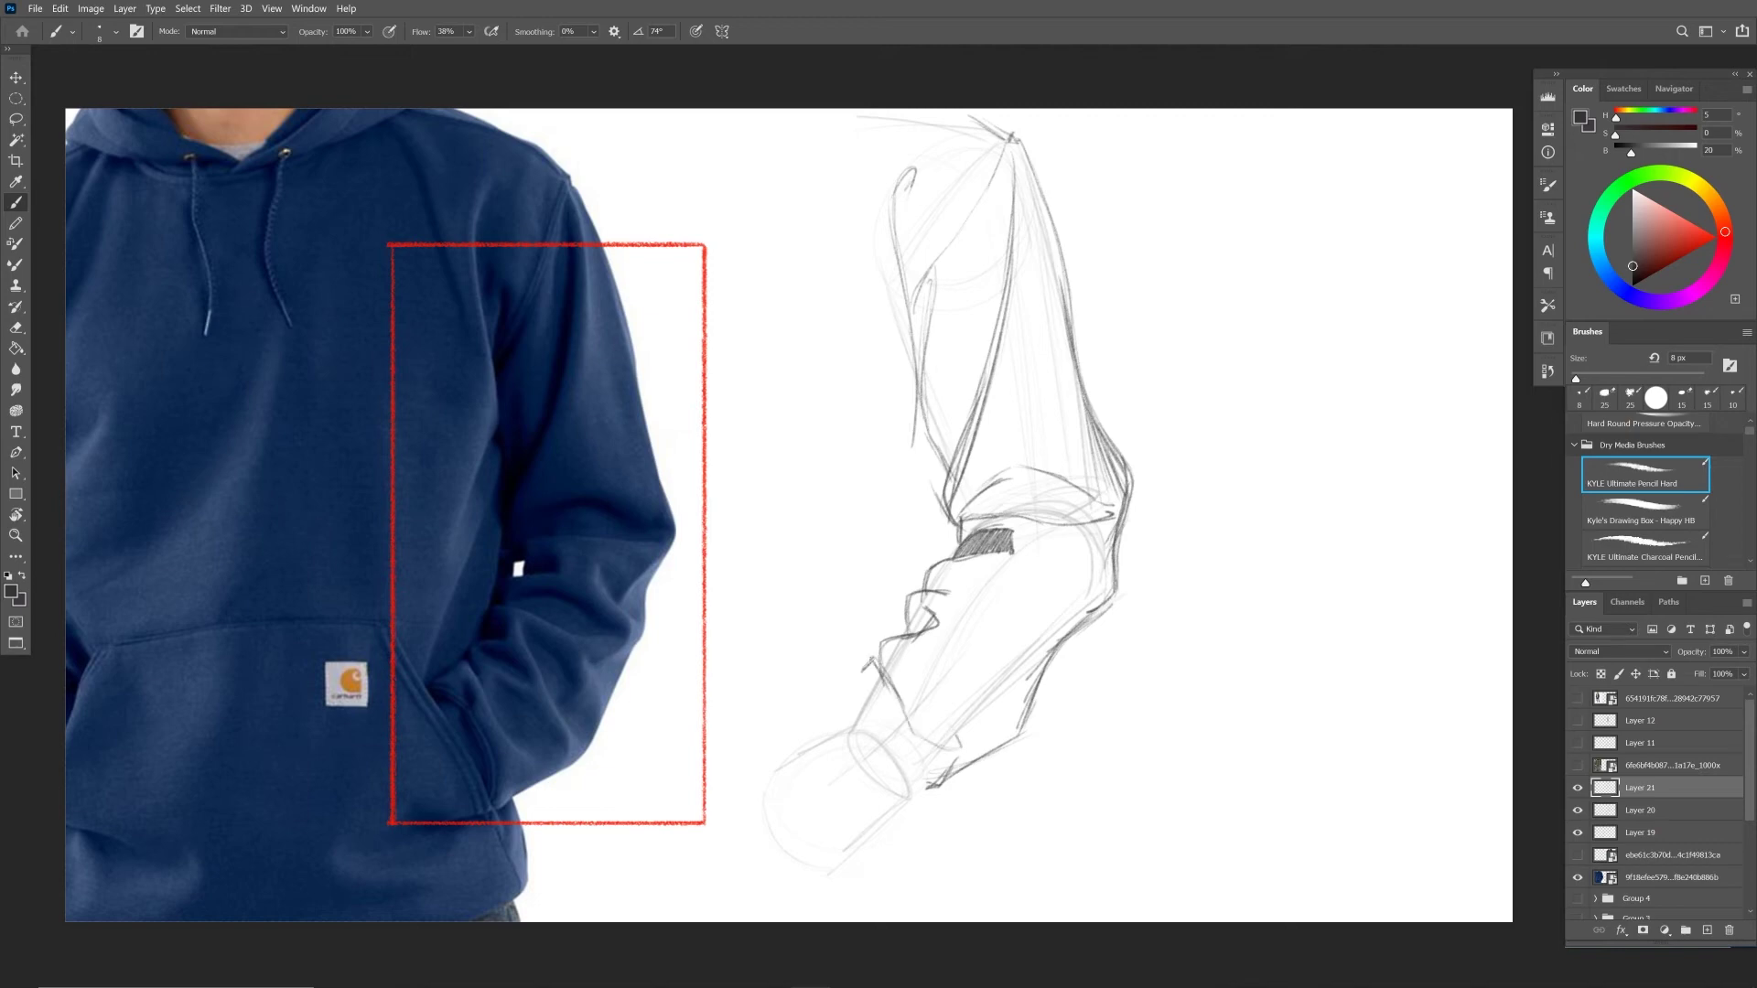
# Define the cuff opening with a pointed inner corner and a doubled curved edge.
pyautogui.moveTo(848, 703)
pyautogui.mouseDown()
pyautogui.moveTo(874, 659)
pyautogui.moveTo(840, 701)
pyautogui.moveTo(862, 677)
pyautogui.moveTo(922, 792)
pyautogui.moveTo(950, 774)
pyautogui.mouseUp()
pyautogui.moveTo(894, 720); pyautogui.dragTo(913, 778)
pyautogui.moveTo(889, 725); pyautogui.dragTo(917, 794)
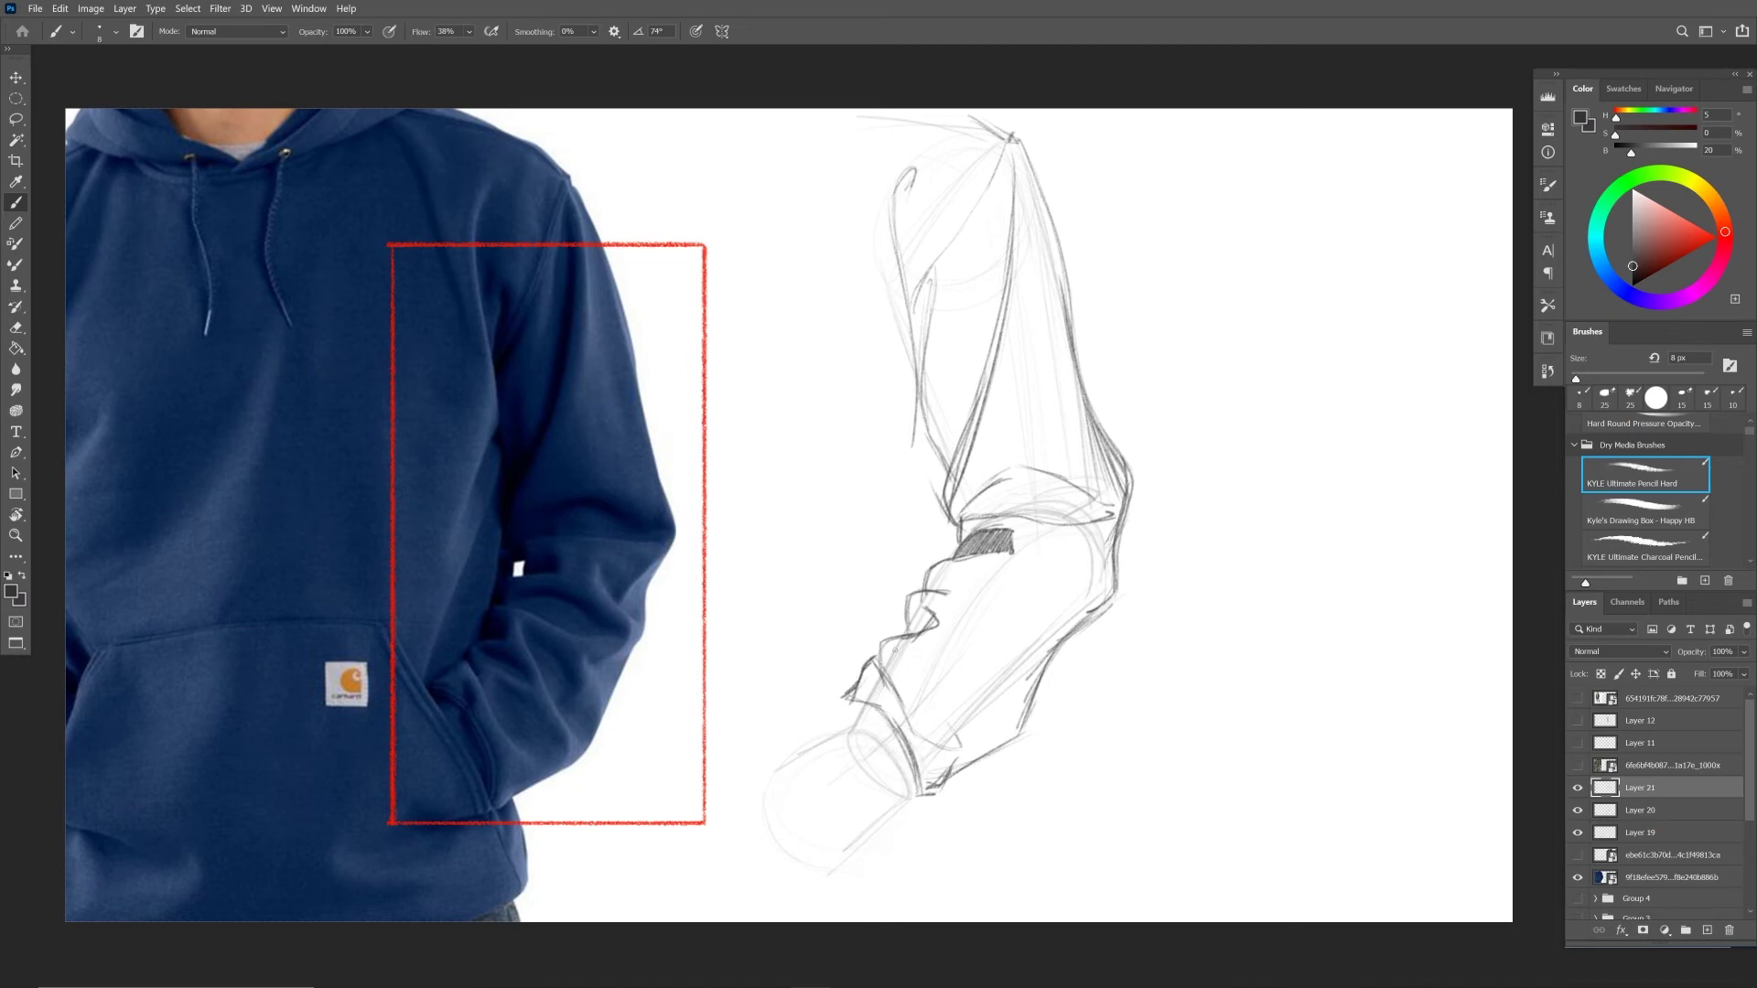
# Draw the rounded fold above the cuff and add the interlocking fold lines between it and the cuff.
pyautogui.moveTo(896, 646); pyautogui.dragTo(956, 687)
pyautogui.moveTo(906, 670)
pyautogui.mouseDown()
pyautogui.moveTo(967, 701)
pyautogui.moveTo(946, 666)
pyautogui.mouseUp()
pyautogui.press(',')
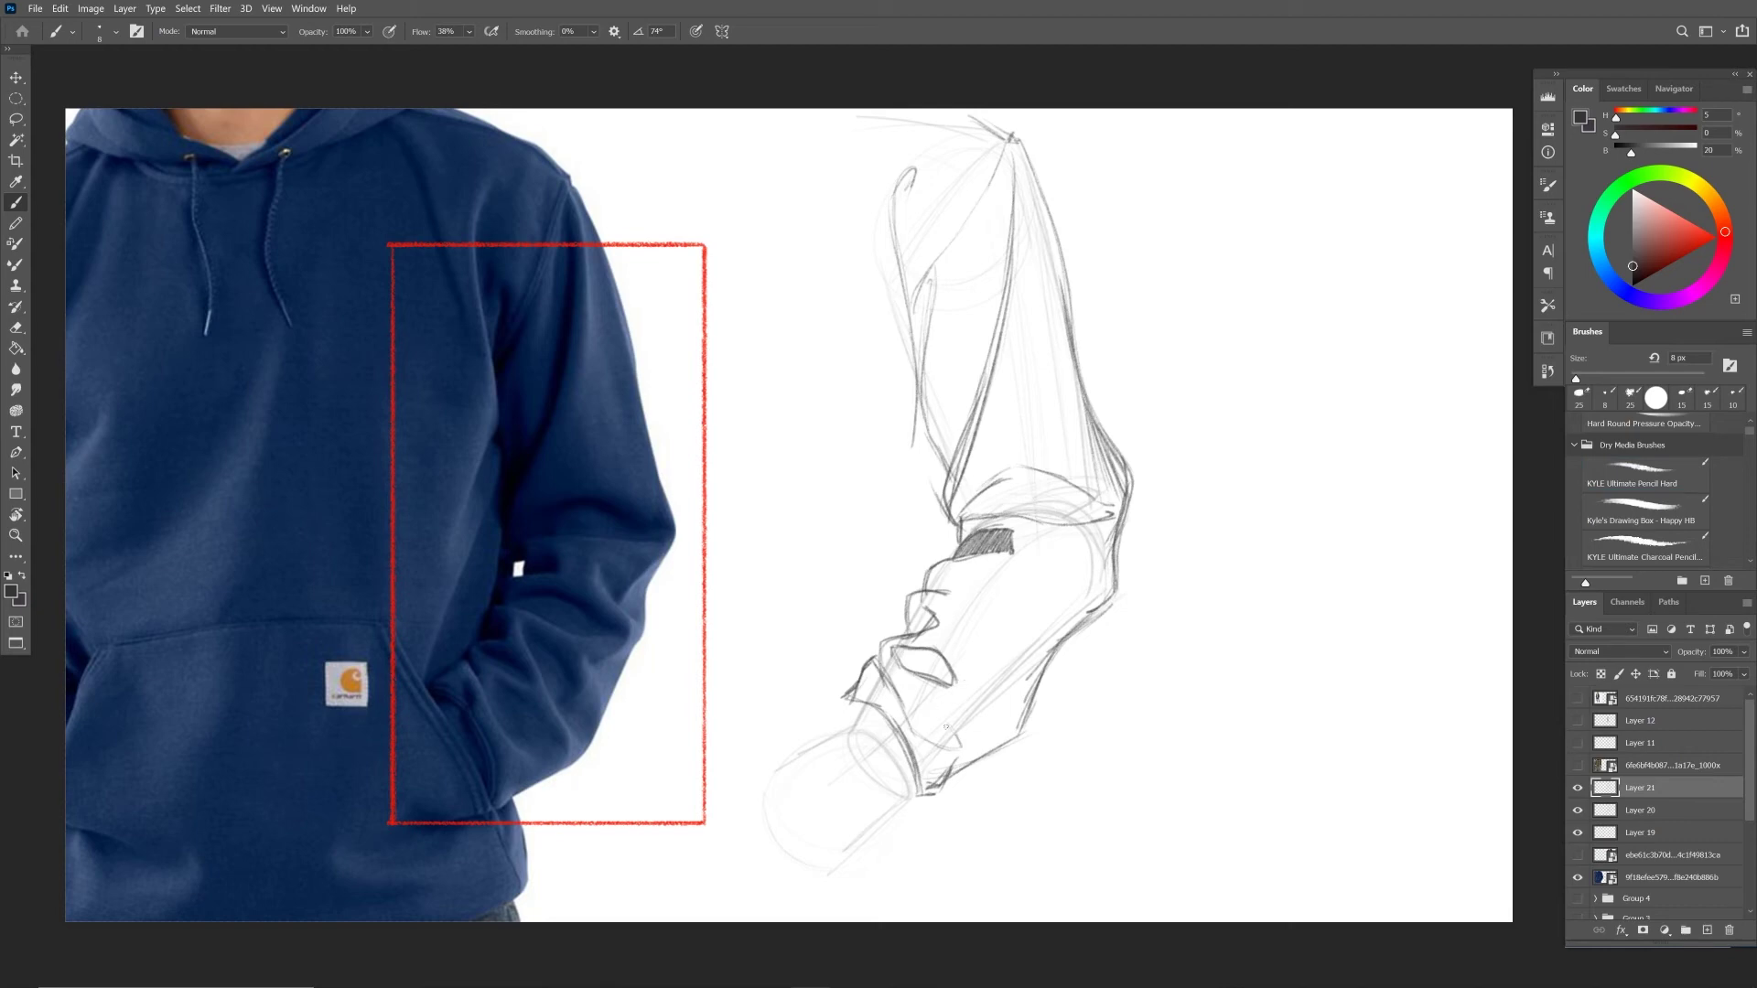
pyautogui.press('.')
pyautogui.moveTo(972, 705); pyautogui.dragTo(1006, 723)
pyautogui.moveTo(925, 688)
pyautogui.mouseDown()
pyautogui.moveTo(970, 703)
pyautogui.moveTo(935, 723)
pyautogui.mouseUp()
pyautogui.moveTo(915, 691); pyautogui.dragTo(951, 696)
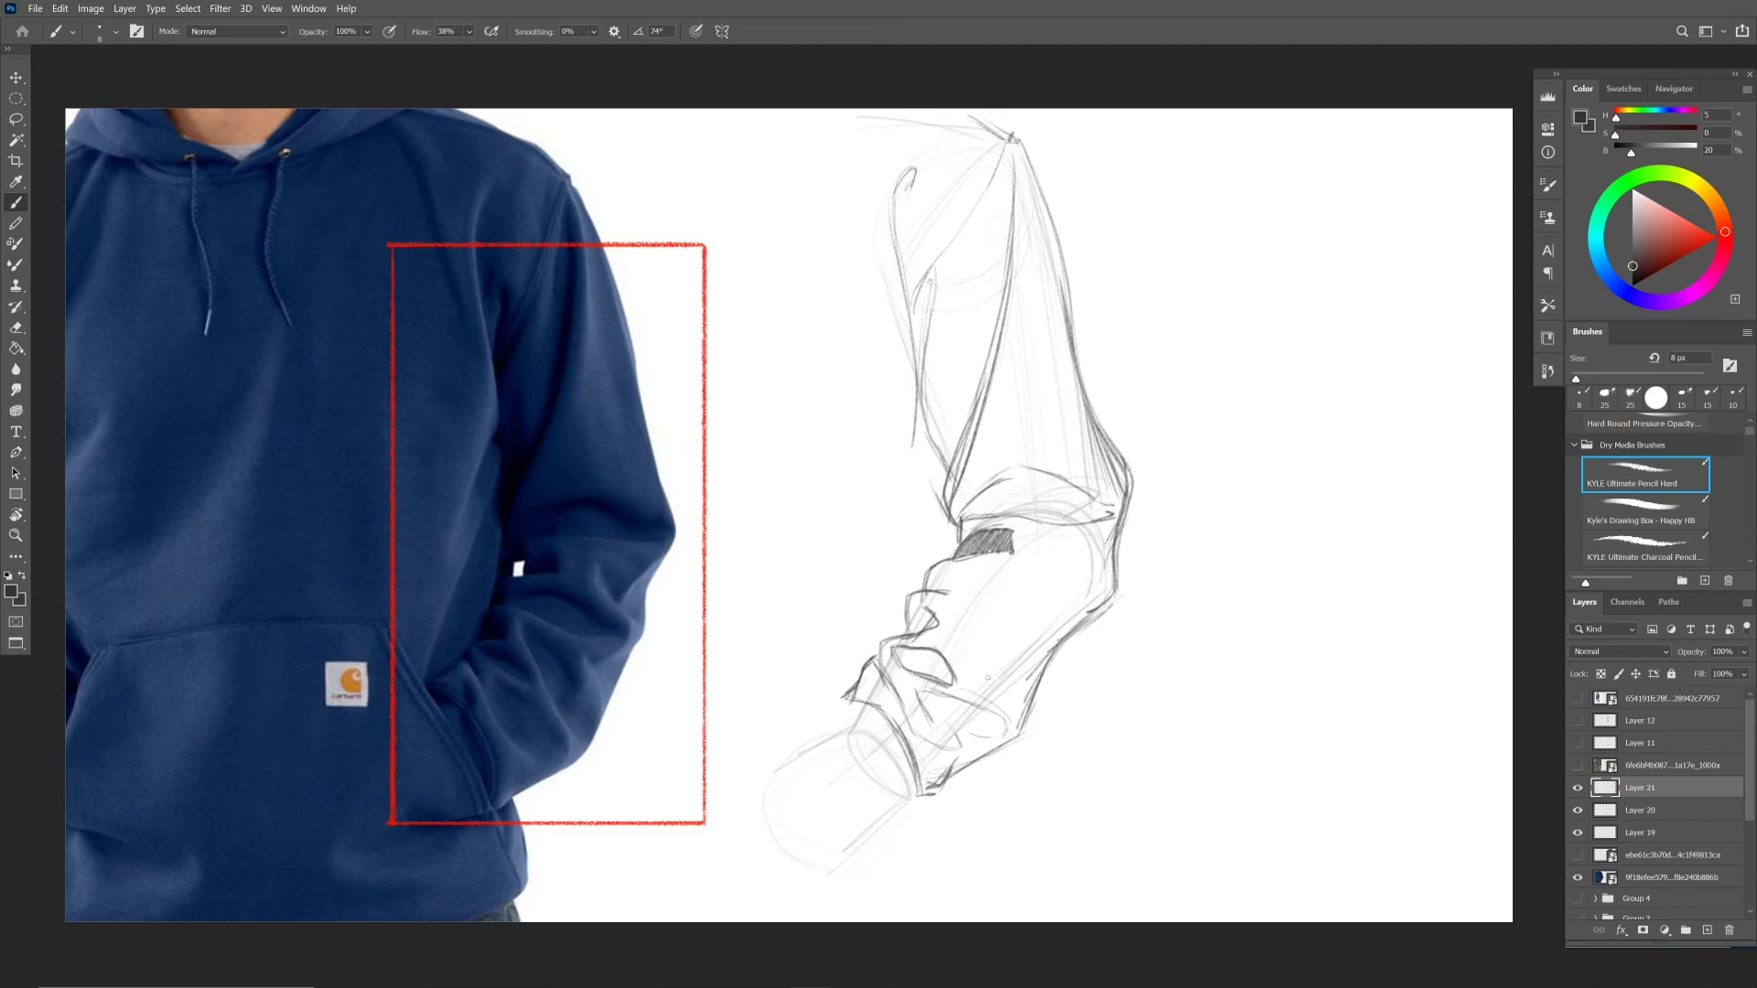
# Draw the zigzag folds across the forearm, linking the inner contour to the outer contour up to the elbow.
pyautogui.moveTo(948, 628)
pyautogui.mouseDown()
pyautogui.moveTo(964, 605)
pyautogui.moveTo(1008, 637)
pyautogui.moveTo(1005, 691)
pyautogui.moveTo(1014, 679)
pyautogui.mouseUp()
pyautogui.moveTo(972, 629)
pyautogui.mouseDown()
pyautogui.moveTo(955, 664)
pyautogui.moveTo(972, 693)
pyautogui.mouseUp()
pyautogui.moveTo(993, 686); pyautogui.dragTo(1016, 721)
pyautogui.moveTo(1024, 623)
pyautogui.mouseDown()
pyautogui.moveTo(1069, 616)
pyautogui.moveTo(978, 566)
pyautogui.moveTo(1070, 613)
pyautogui.mouseUp()
pyautogui.moveTo(947, 592); pyautogui.dragTo(1040, 625)
pyautogui.moveTo(1052, 559)
pyautogui.mouseDown()
pyautogui.moveTo(1087, 532)
pyautogui.moveTo(1076, 592)
pyautogui.moveTo(1103, 551)
pyautogui.mouseUp()
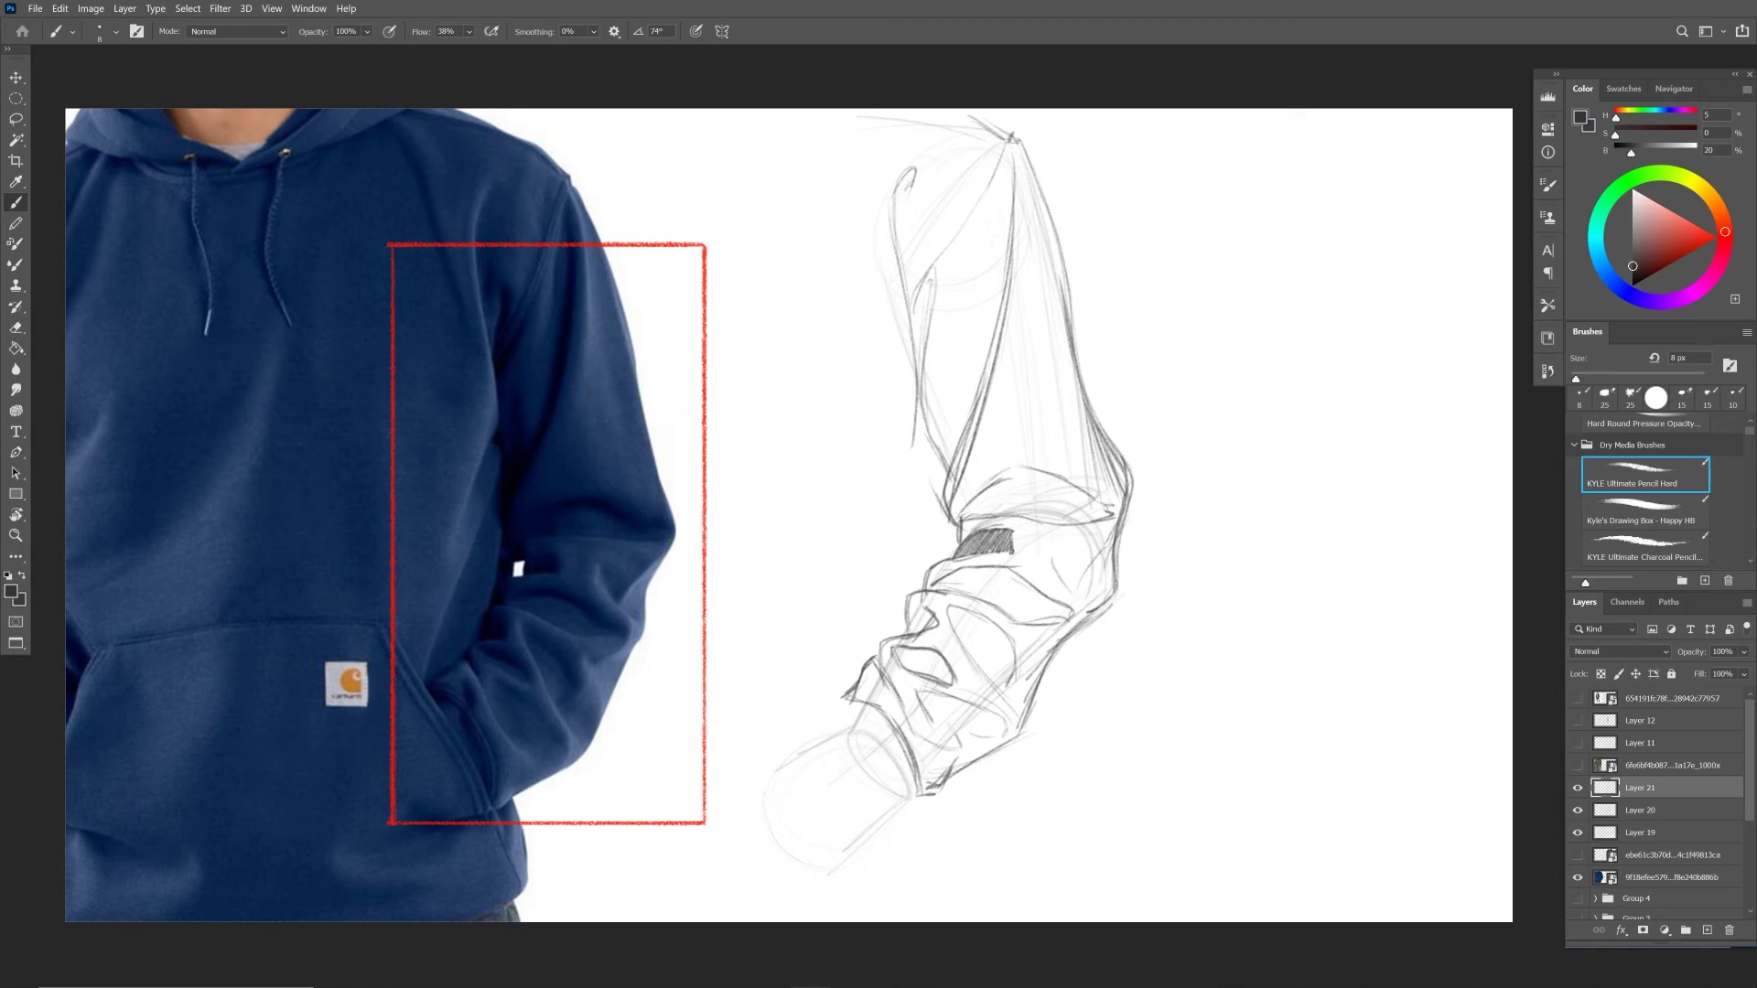
# Reinforce the elbow fold and lay a light pencil tone over the whole hoodie sleeve with an enlarged brush.
pyautogui.moveTo(979, 503); pyautogui.dragTo(1049, 473)
pyautogui.press(']')
pyautogui.press(']')
pyautogui.press(']')
pyautogui.moveTo(915, 651)
pyautogui.mouseDown()
pyautogui.moveTo(901, 659)
pyautogui.moveTo(924, 664)
pyautogui.moveTo(926, 697)
pyautogui.moveTo(906, 686)
pyautogui.moveTo(970, 750)
pyautogui.moveTo(1007, 659)
pyautogui.moveTo(967, 586)
pyautogui.moveTo(926, 620)
pyautogui.moveTo(943, 577)
pyautogui.moveTo(978, 636)
pyautogui.moveTo(1069, 552)
pyautogui.moveTo(1043, 641)
pyautogui.moveTo(1007, 513)
pyautogui.moveTo(970, 494)
pyautogui.moveTo(942, 437)
pyautogui.moveTo(1052, 421)
pyautogui.moveTo(1098, 458)
pyautogui.moveTo(1016, 411)
pyautogui.moveTo(979, 558)
pyautogui.moveTo(1089, 585)
pyautogui.moveTo(1072, 561)
pyautogui.moveTo(979, 549)
pyautogui.moveTo(860, 673)
pyautogui.moveTo(938, 732)
pyautogui.moveTo(881, 654)
pyautogui.moveTo(956, 572)
pyautogui.moveTo(956, 385)
pyautogui.moveTo(998, 302)
pyautogui.moveTo(1040, 322)
pyautogui.moveTo(1029, 275)
pyautogui.mouseUp()
pyautogui.press(']')
pyautogui.press(']')
pyautogui.press(']')
pyautogui.press('[')
pyautogui.press('[')
pyautogui.press('[')
pyautogui.press('[')
pyautogui.press('[')
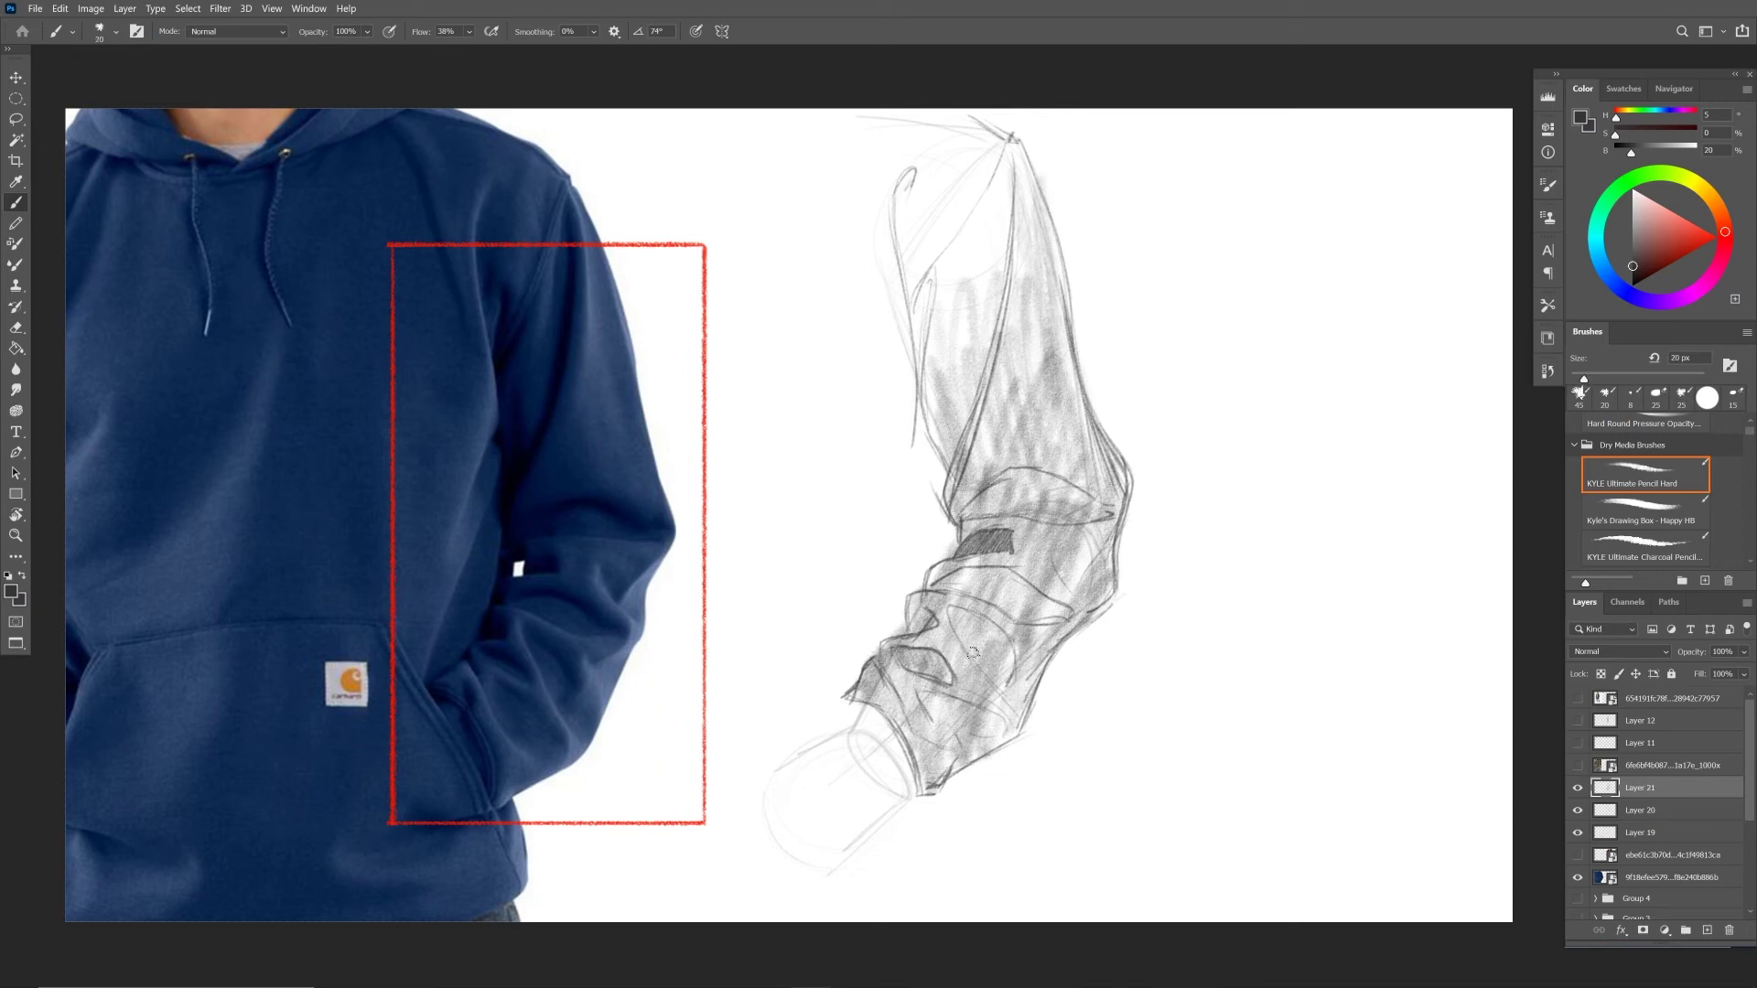
# Shade the recesses of the zigzag folds with darker tone, from the cuff up to the large elbow fold.
pyautogui.moveTo(901, 652)
pyautogui.mouseDown()
pyautogui.moveTo(960, 631)
pyautogui.moveTo(1002, 655)
pyautogui.moveTo(956, 613)
pyautogui.moveTo(1012, 672)
pyautogui.mouseUp()
pyautogui.moveTo(929, 716)
pyautogui.mouseDown()
pyautogui.moveTo(966, 695)
pyautogui.moveTo(941, 698)
pyautogui.moveTo(998, 732)
pyautogui.moveTo(956, 734)
pyautogui.moveTo(975, 709)
pyautogui.moveTo(878, 709)
pyautogui.moveTo(892, 723)
pyautogui.moveTo(875, 700)
pyautogui.moveTo(906, 769)
pyautogui.moveTo(859, 698)
pyautogui.moveTo(874, 737)
pyautogui.moveTo(892, 723)
pyautogui.moveTo(870, 760)
pyautogui.moveTo(841, 710)
pyautogui.mouseUp()
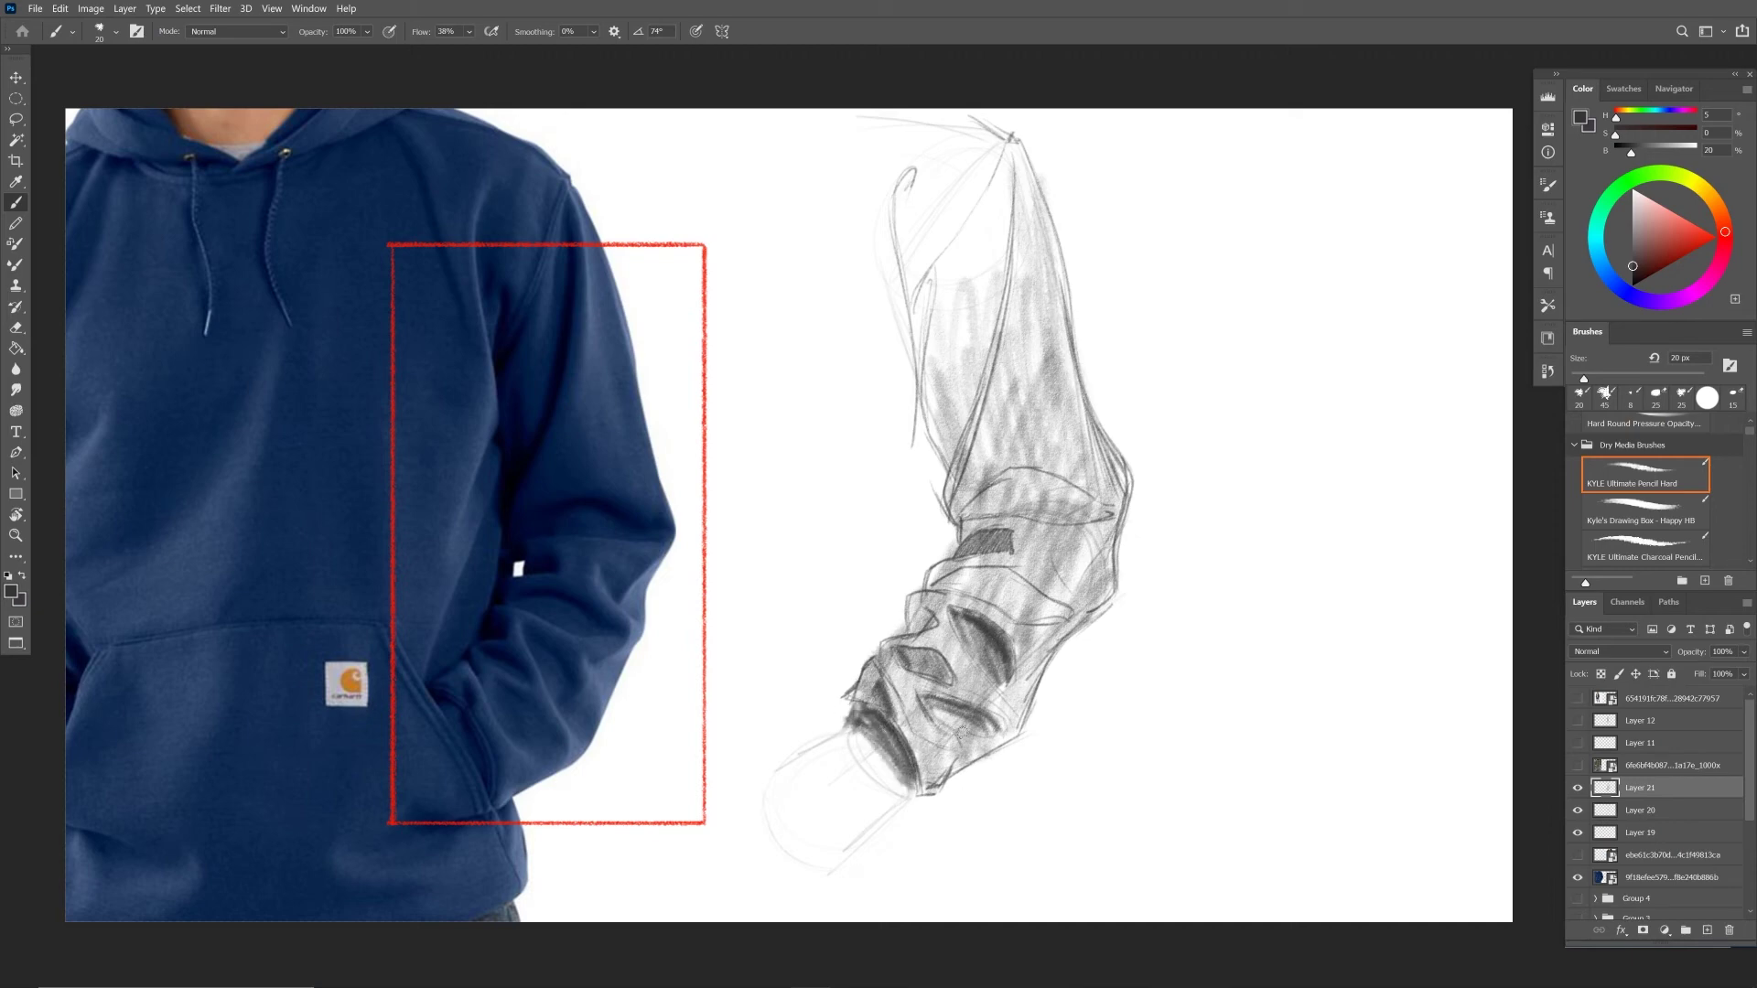
pyautogui.moveTo(1011, 690); pyautogui.dragTo(1002, 666)
pyautogui.moveTo(961, 588)
pyautogui.mouseDown()
pyautogui.moveTo(942, 586)
pyautogui.moveTo(1068, 622)
pyautogui.mouseUp()
pyautogui.moveTo(961, 549)
pyautogui.mouseDown()
pyautogui.moveTo(1088, 556)
pyautogui.moveTo(1093, 577)
pyautogui.moveTo(1061, 549)
pyautogui.moveTo(1095, 528)
pyautogui.mouseUp()
pyautogui.moveTo(993, 485)
pyautogui.mouseDown()
pyautogui.moveTo(1096, 505)
pyautogui.moveTo(989, 480)
pyautogui.moveTo(1079, 489)
pyautogui.moveTo(1096, 510)
pyautogui.mouseUp()
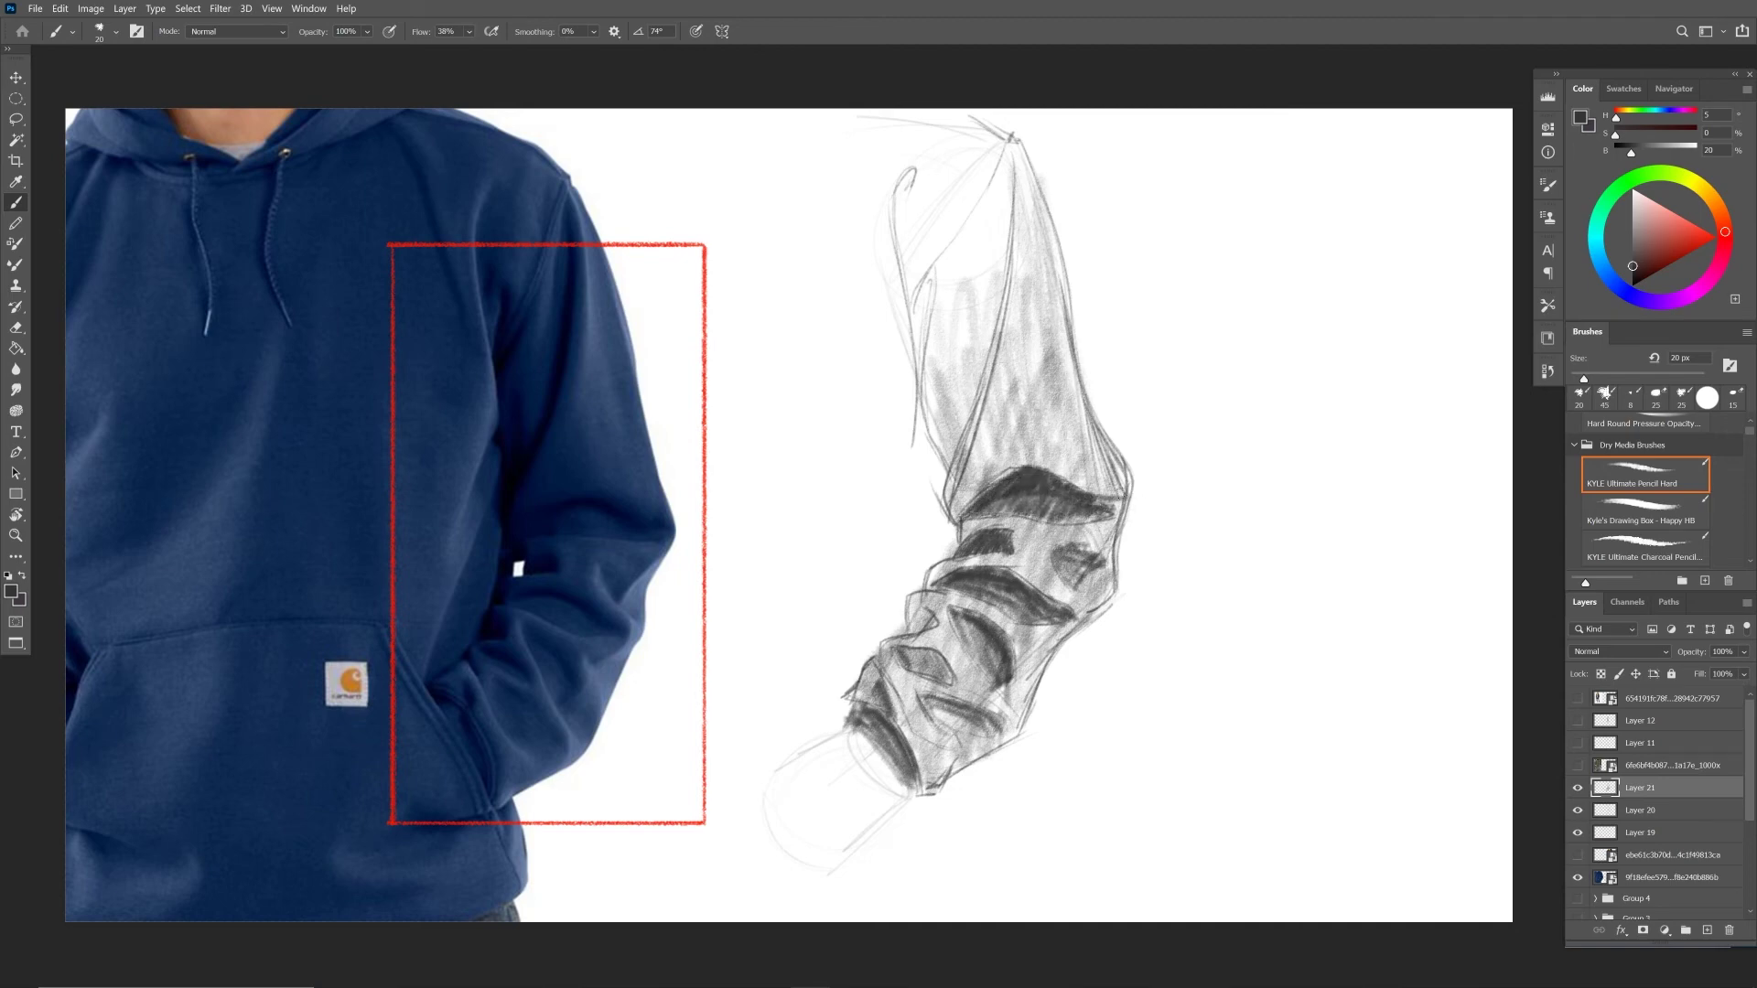
pyautogui.press('x')
pyautogui.moveTo(1022, 562)
pyautogui.mouseDown()
pyautogui.moveTo(1047, 576)
pyautogui.moveTo(943, 631)
pyautogui.moveTo(970, 693)
pyautogui.moveTo(1048, 573)
pyautogui.moveTo(1043, 530)
pyautogui.moveTo(998, 466)
pyautogui.moveTo(1030, 439)
pyautogui.moveTo(1023, 302)
pyautogui.moveTo(1047, 458)
pyautogui.mouseUp()
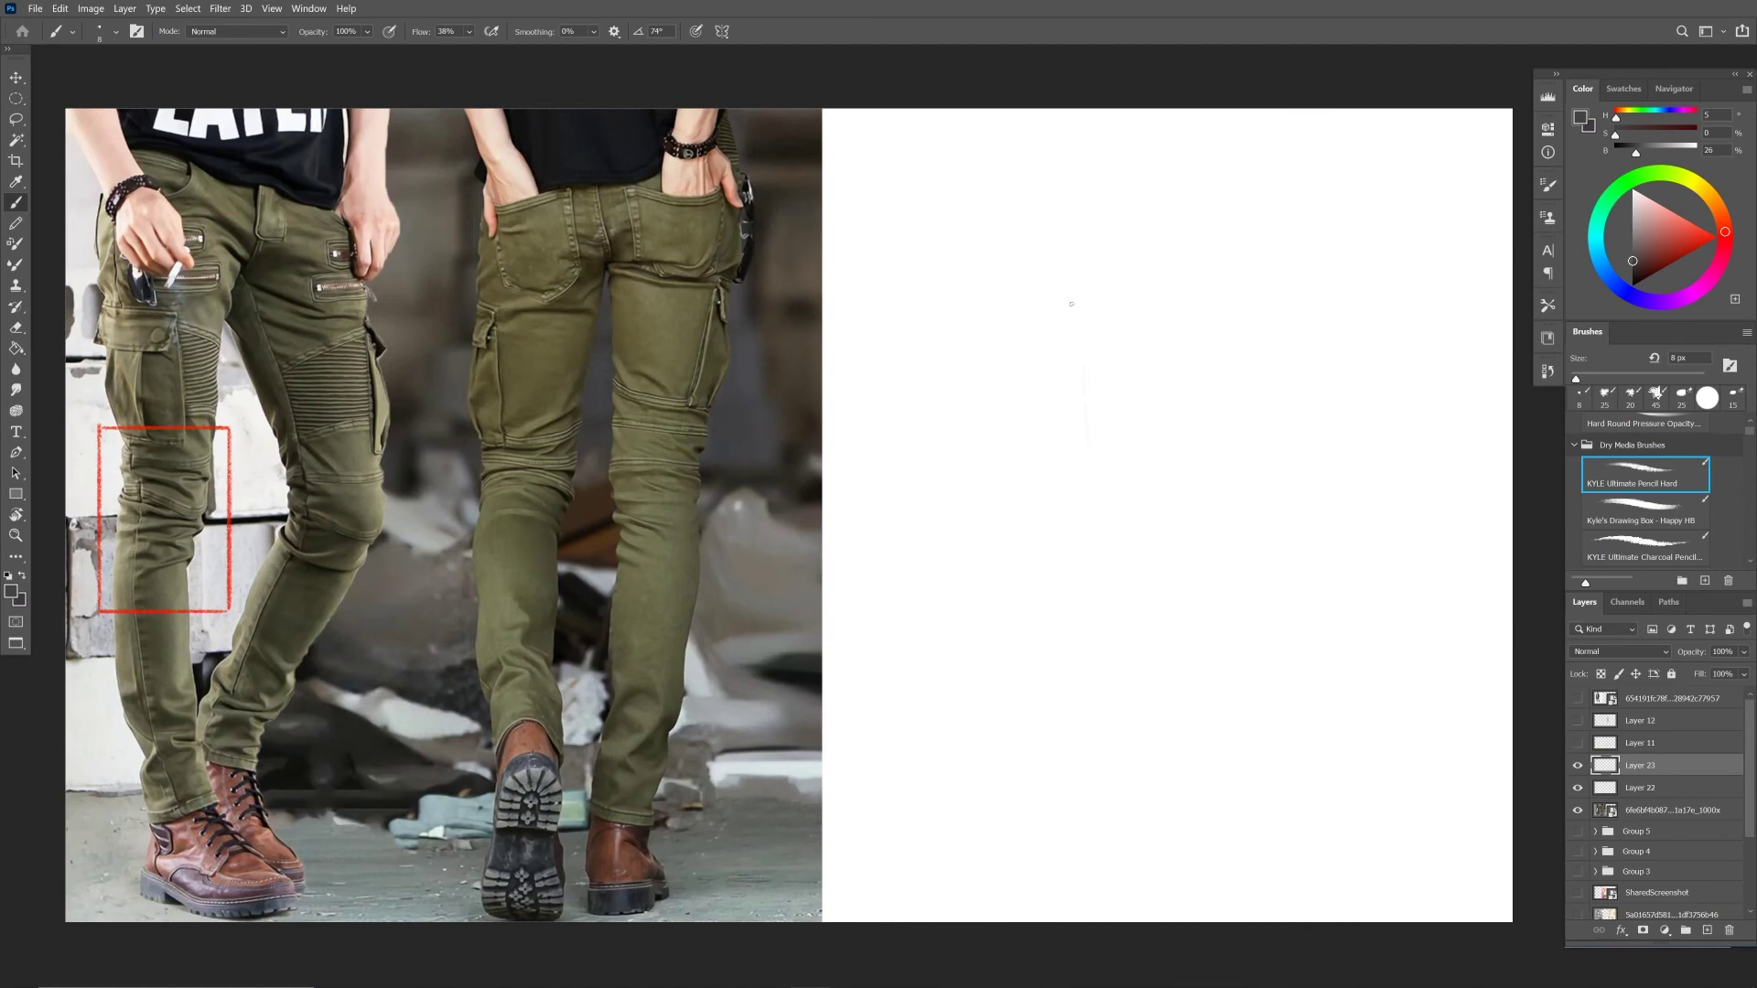
# Sketch the front leg's centre line from thigh to ankle, marking the ankle line and the shin edge.
pyautogui.moveTo(1078, 382); pyautogui.dragTo(1083, 198)
pyautogui.moveTo(1076, 540); pyautogui.dragTo(1133, 780)
pyautogui.moveTo(1068, 613); pyautogui.dragTo(1109, 759)
pyautogui.moveTo(1073, 542); pyautogui.dragTo(1107, 729)
pyautogui.moveTo(1154, 783); pyautogui.dragTo(1104, 797)
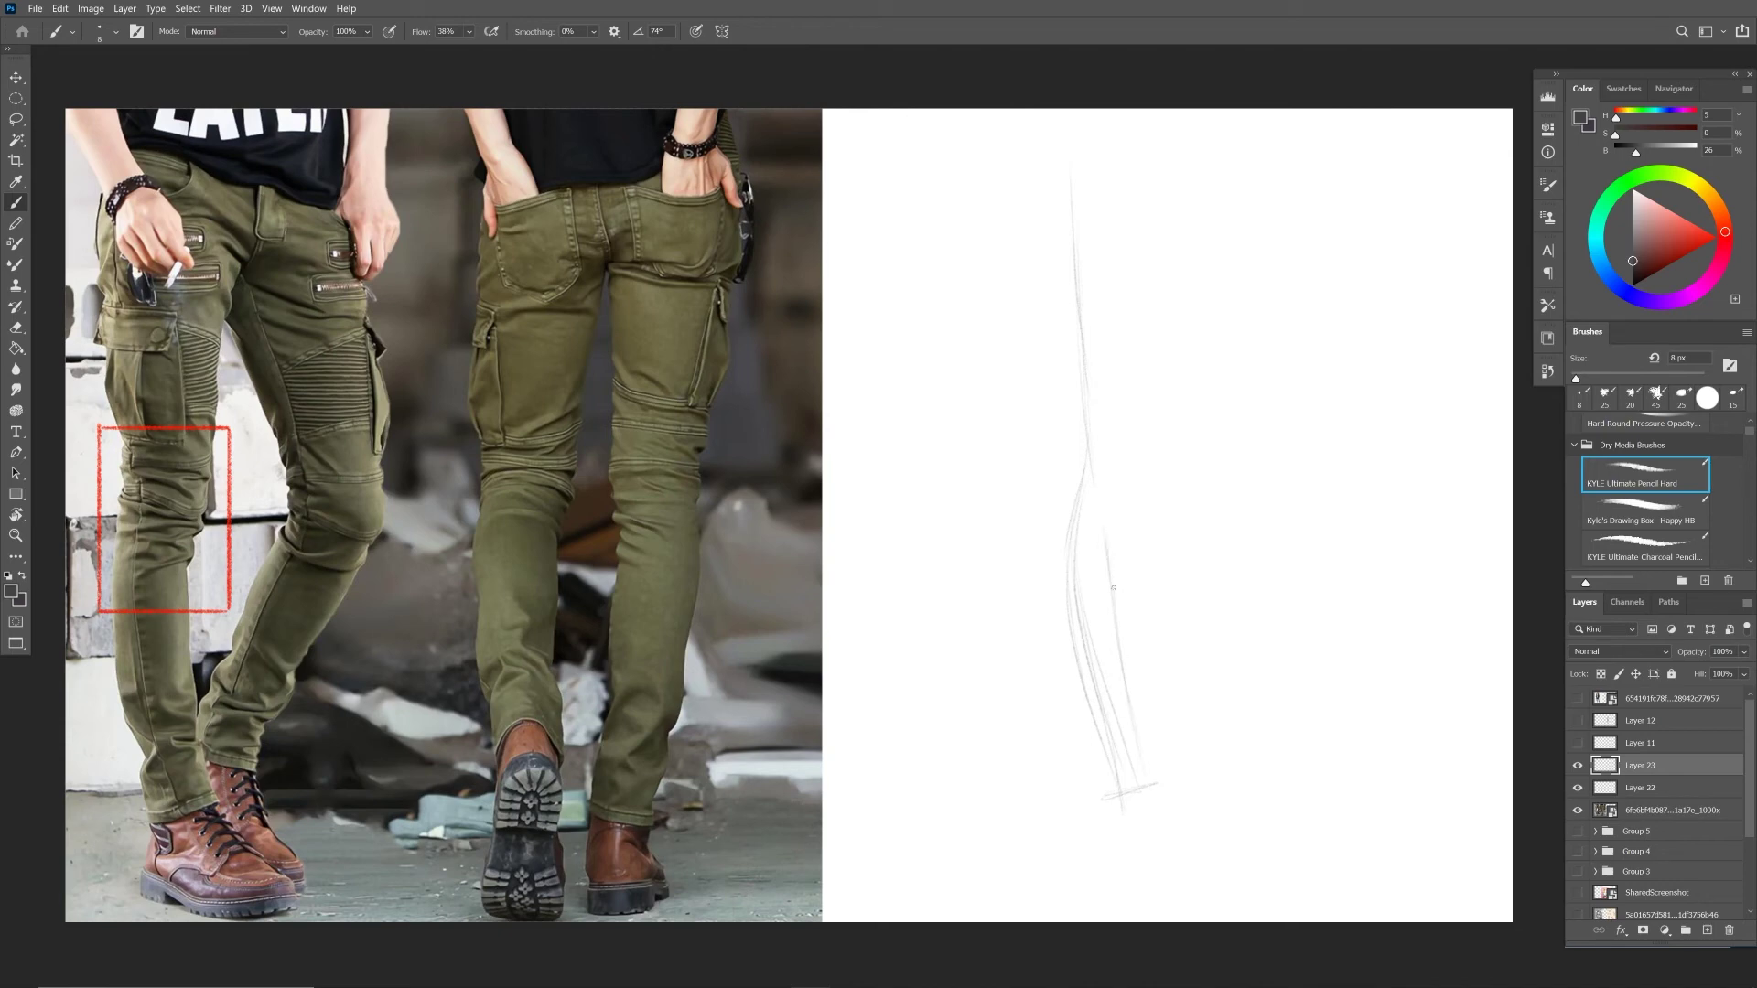
# Sketch the curved outer contour of the lower leg from the knee down to the ankle.
pyautogui.moveTo(1053, 665); pyautogui.dragTo(1097, 773)
pyautogui.moveTo(1049, 696); pyautogui.dragTo(1076, 721)
pyautogui.moveTo(1038, 573); pyautogui.dragTo(1062, 684)
pyautogui.moveTo(1053, 503)
pyautogui.mouseDown()
pyautogui.moveTo(1041, 571)
pyautogui.moveTo(1099, 782)
pyautogui.mouseUp()
pyautogui.moveTo(1044, 624); pyautogui.dragTo(1070, 693)
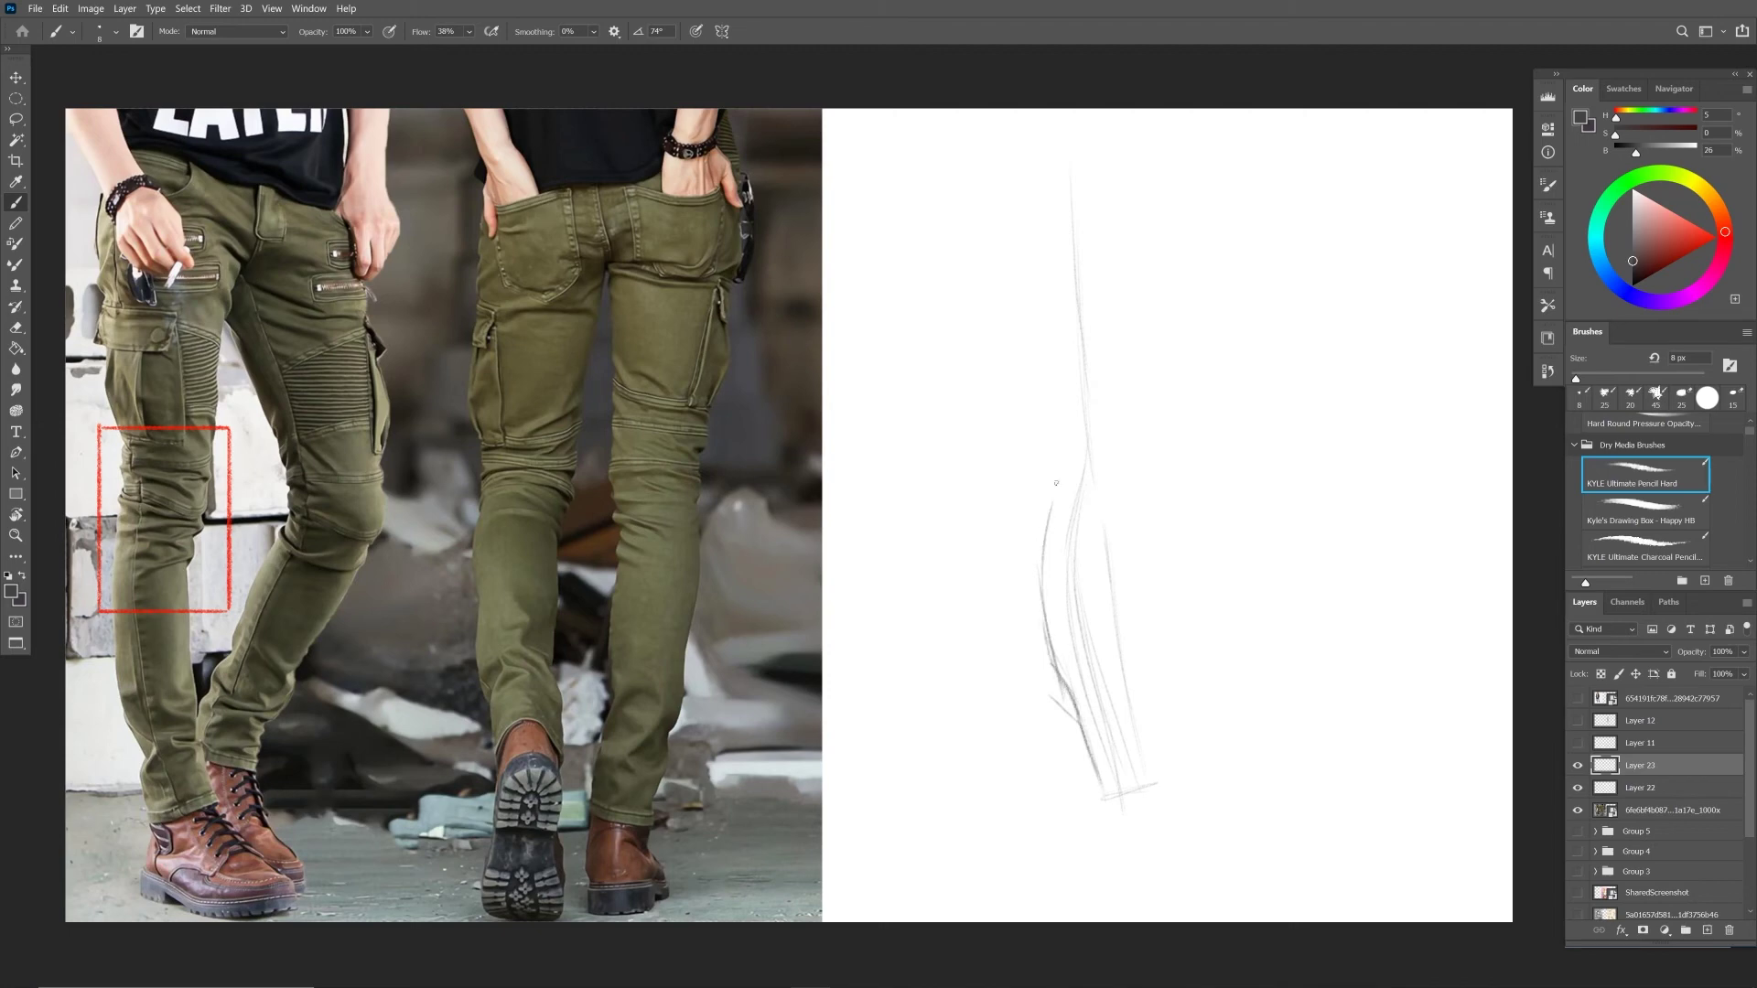
# Draw both thigh contours down to the knee and mark the knee line across the leg.
pyautogui.moveTo(1051, 527)
pyautogui.mouseDown()
pyautogui.moveTo(1106, 516)
pyautogui.moveTo(1127, 473)
pyautogui.moveTo(1118, 385)
pyautogui.mouseUp()
pyautogui.moveTo(1131, 241); pyautogui.dragTo(1124, 387)
pyautogui.moveTo(1130, 207); pyautogui.dragTo(1112, 503)
pyautogui.moveTo(1132, 311); pyautogui.dragTo(1125, 462)
pyautogui.moveTo(1130, 236); pyautogui.dragTo(1127, 418)
pyautogui.moveTo(1055, 490)
pyautogui.mouseDown()
pyautogui.moveTo(1049, 417)
pyautogui.moveTo(1054, 495)
pyautogui.mouseUp()
pyautogui.moveTo(1027, 280); pyautogui.dragTo(1054, 655)
# Firm up the shin and ankle lines and rough in the foot shape below the ankle.
pyautogui.moveTo(1109, 509); pyautogui.dragTo(1131, 769)
pyautogui.moveTo(1067, 688); pyautogui.dragTo(1096, 802)
pyautogui.moveTo(1085, 732); pyautogui.dragTo(1099, 802)
pyautogui.moveTo(1123, 675)
pyautogui.mouseDown()
pyautogui.moveTo(1138, 785)
pyautogui.moveTo(1082, 842)
pyautogui.moveTo(1085, 865)
pyautogui.moveTo(1219, 910)
pyautogui.moveTo(1251, 867)
pyautogui.moveTo(1223, 901)
pyautogui.moveTo(1189, 905)
pyautogui.moveTo(1253, 887)
pyautogui.moveTo(1252, 861)
pyautogui.moveTo(1199, 834)
pyautogui.moveTo(1200, 875)
pyautogui.mouseUp()
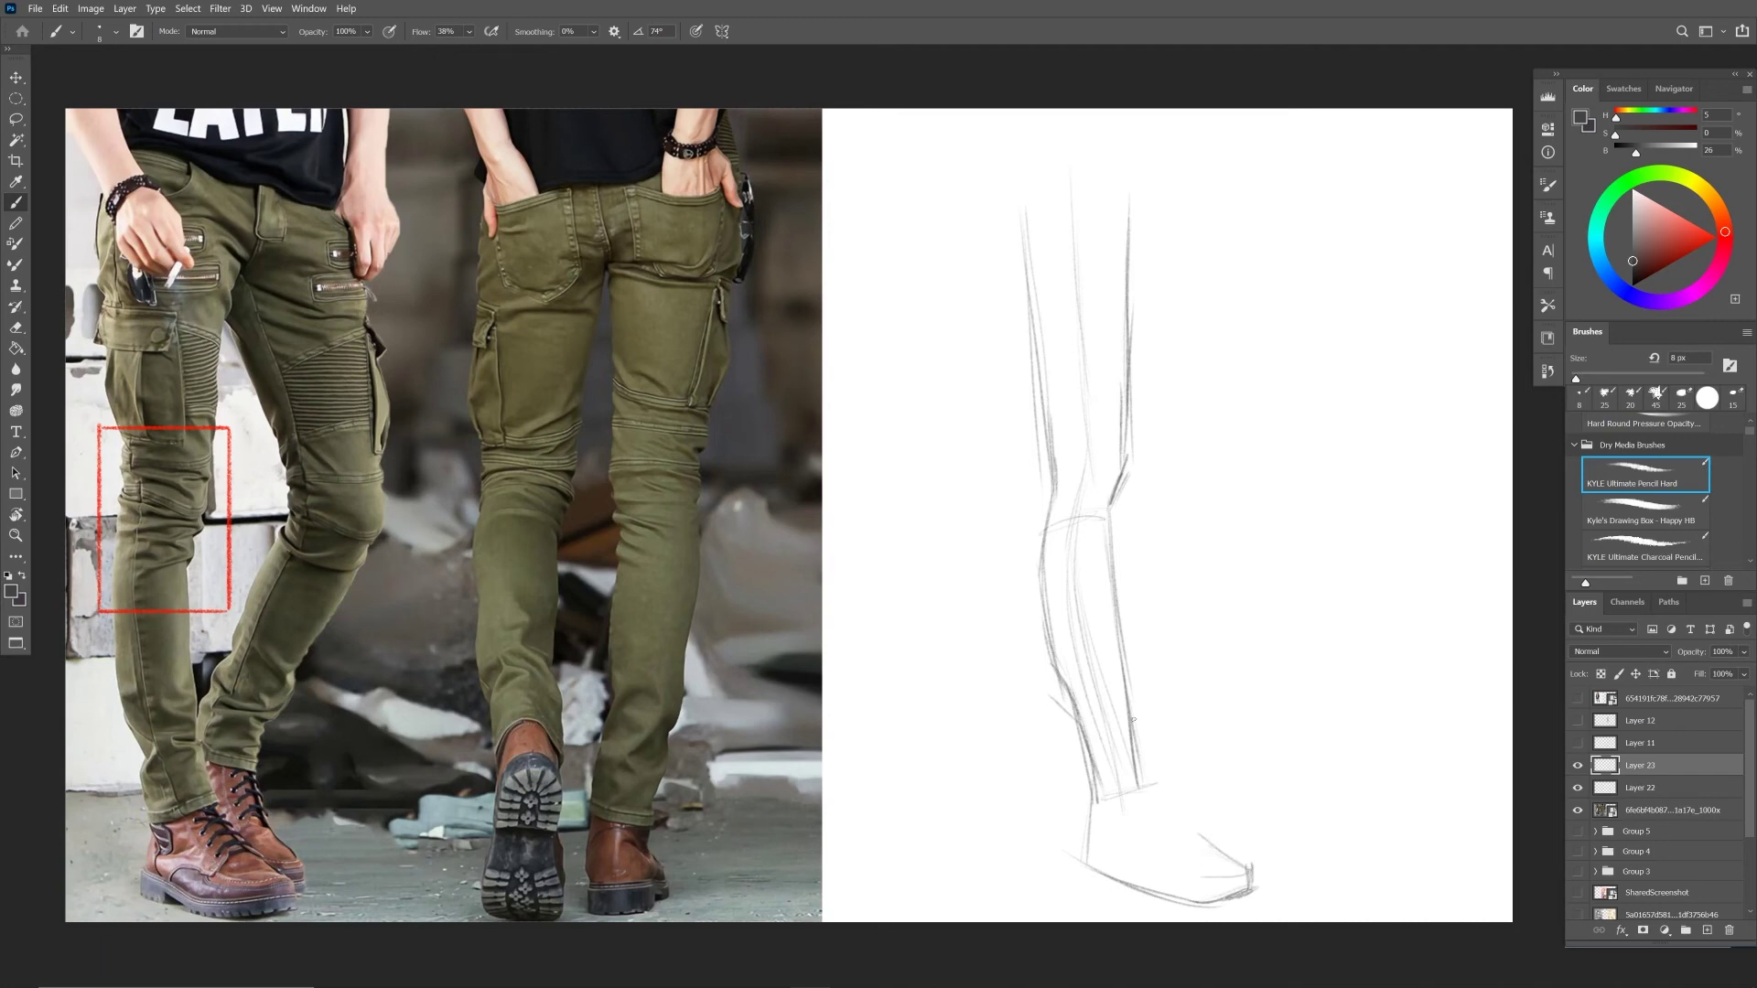
# Add looser trouser guide lines outside the shin, knee and thigh contours.
pyautogui.moveTo(1107, 521); pyautogui.dragTo(1134, 797)
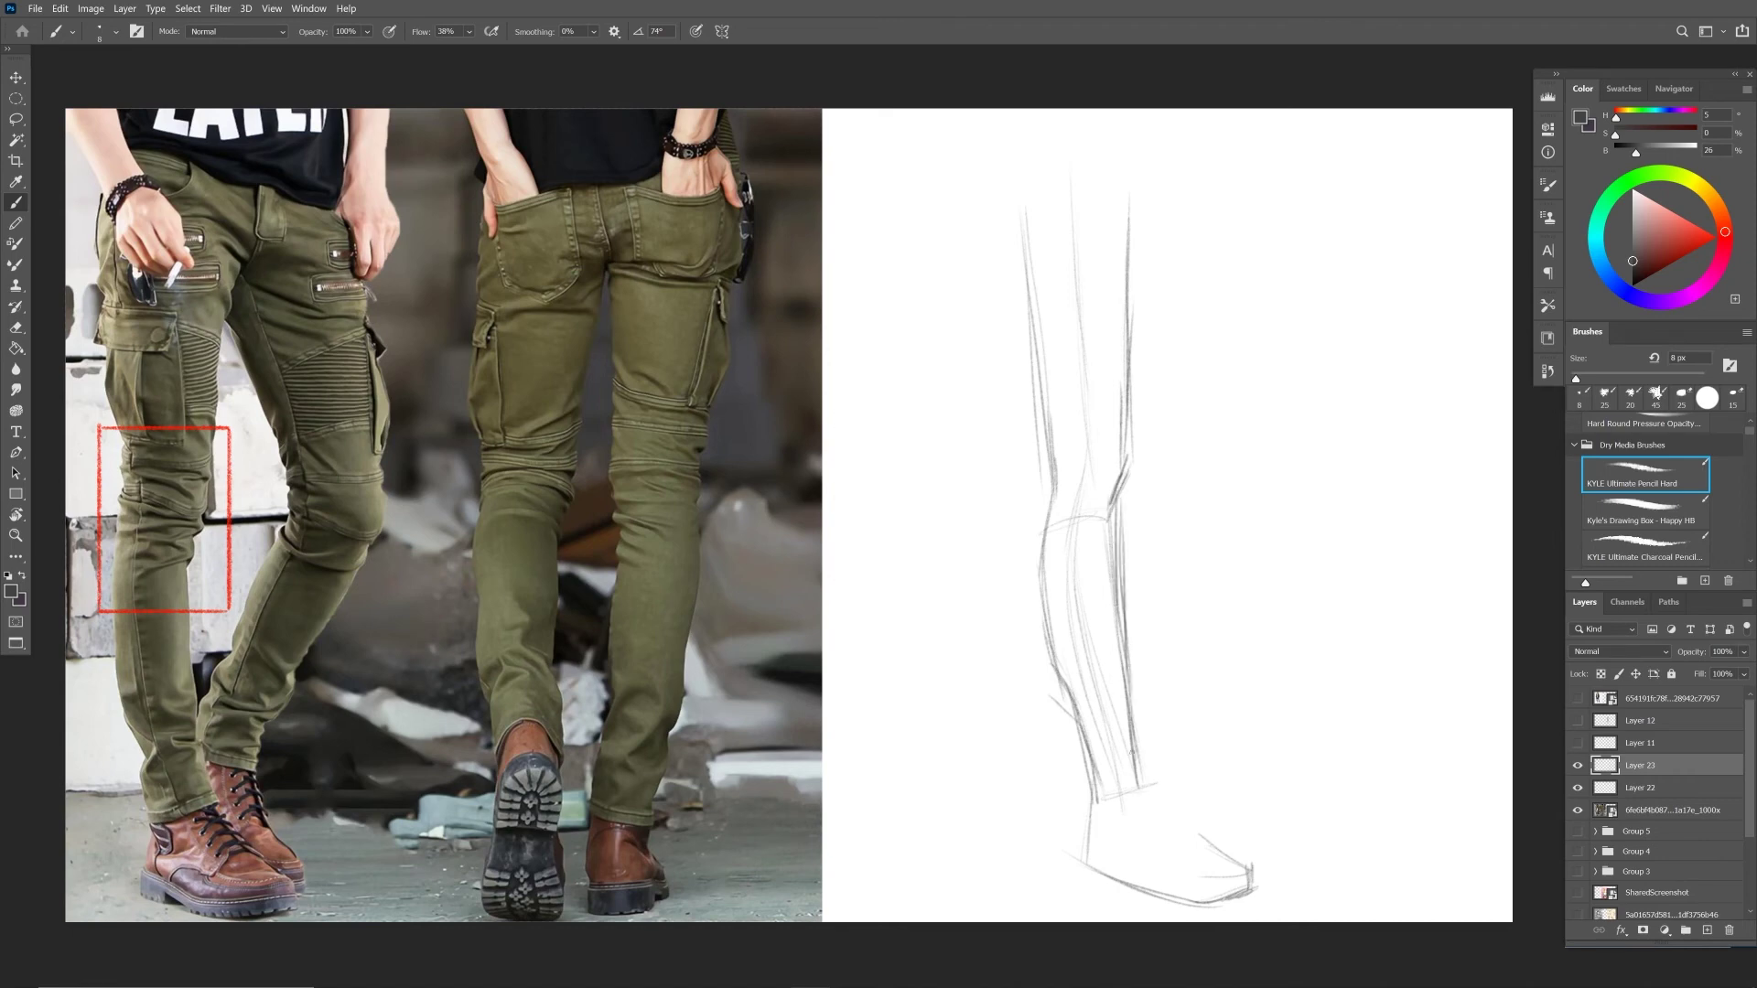
pyautogui.moveTo(1044, 555); pyautogui.dragTo(1039, 431)
pyautogui.moveTo(1045, 494)
pyautogui.mouseDown()
pyautogui.moveTo(1004, 215)
pyautogui.moveTo(1040, 467)
pyautogui.mouseUp()
pyautogui.moveTo(1125, 198); pyautogui.dragTo(1117, 502)
# Lower the opacity of the leg construction layer, add a new layer above it and choose a darker grey.
pyautogui.click(1743, 651)
pyautogui.moveTo(1743, 672); pyautogui.dragTo(1722, 678)
pyautogui.click(1707, 930)
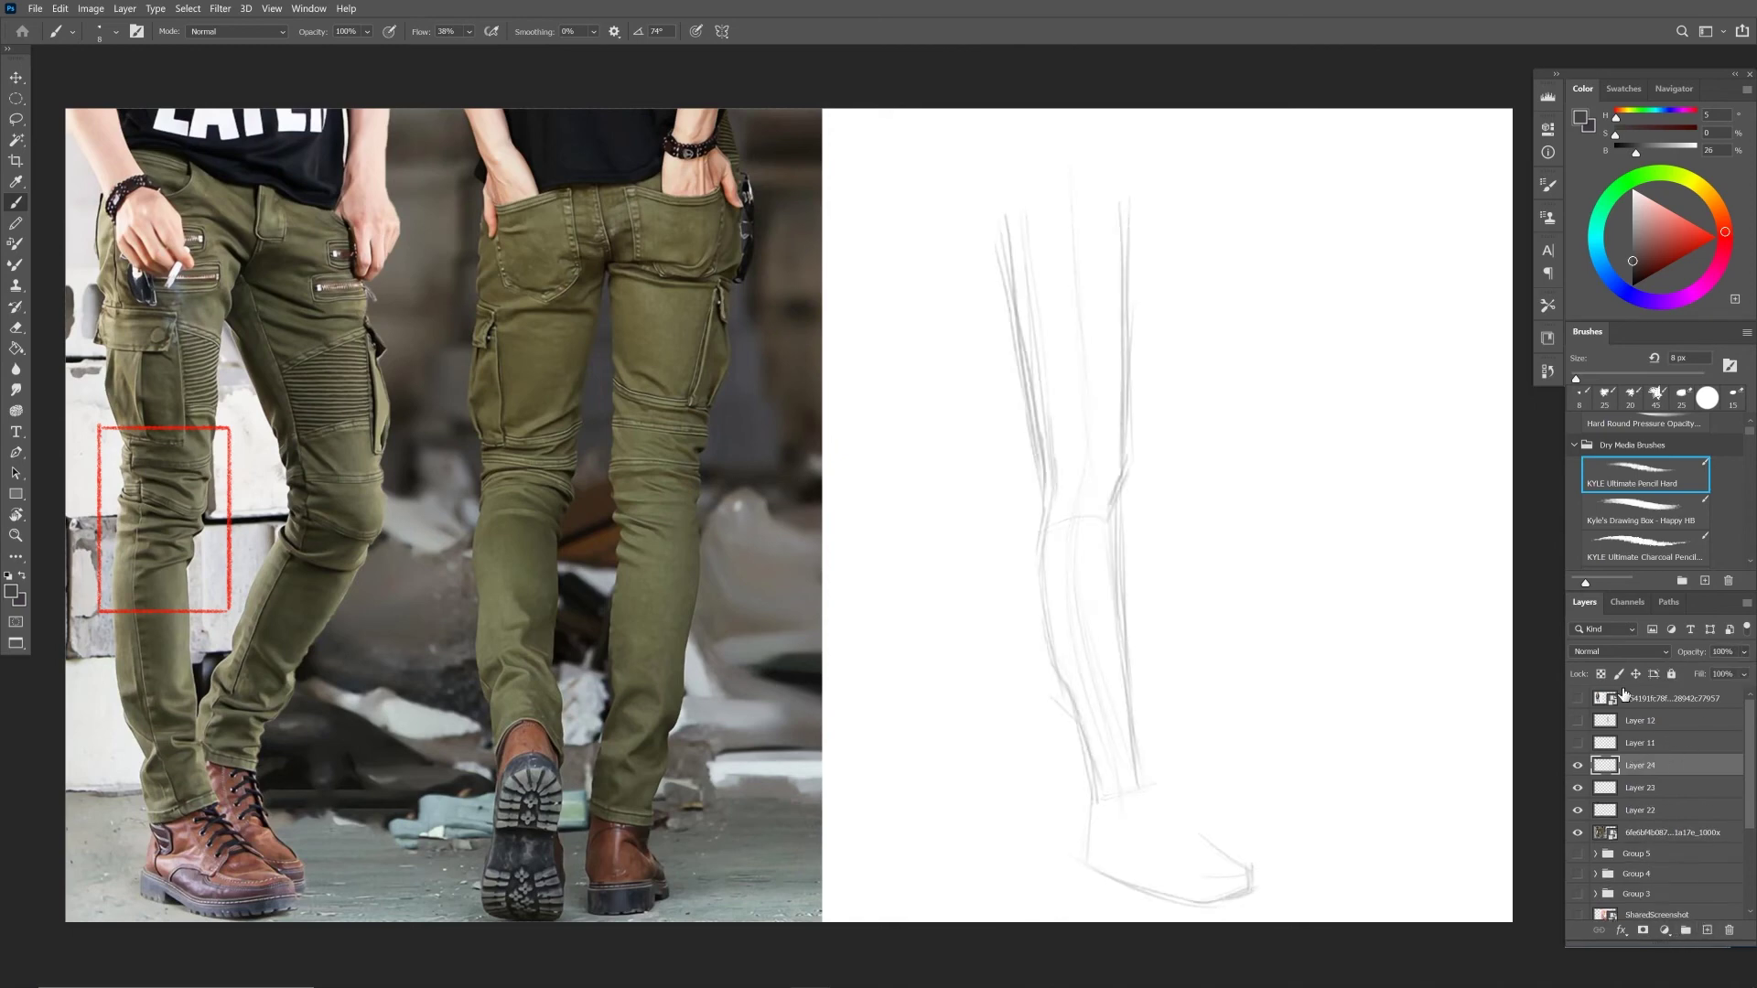
pyautogui.click(1629, 262)
# Draw the curved seam above the knee and the cargo pocket with its flap on the thigh.
pyautogui.moveTo(1018, 468)
pyautogui.mouseDown()
pyautogui.moveTo(1101, 484)
pyautogui.moveTo(1136, 470)
pyautogui.moveTo(1125, 489)
pyautogui.moveTo(1138, 465)
pyautogui.mouseUp()
pyautogui.moveTo(1049, 482)
pyautogui.mouseDown()
pyautogui.moveTo(1046, 436)
pyautogui.moveTo(1063, 417)
pyautogui.moveTo(1092, 427)
pyautogui.moveTo(1083, 365)
pyautogui.mouseUp()
pyautogui.moveTo(1085, 426)
pyautogui.mouseDown()
pyautogui.moveTo(1074, 300)
pyautogui.moveTo(1080, 316)
pyautogui.moveTo(1000, 287)
pyautogui.moveTo(1068, 328)
pyautogui.moveTo(1061, 351)
pyautogui.moveTo(1076, 332)
pyautogui.moveTo(1003, 278)
pyautogui.moveTo(1011, 420)
pyautogui.mouseUp()
pyautogui.moveTo(1009, 340)
pyautogui.mouseDown()
pyautogui.moveTo(1013, 412)
pyautogui.moveTo(988, 420)
pyautogui.moveTo(984, 361)
pyautogui.moveTo(1021, 391)
pyautogui.moveTo(1021, 424)
pyautogui.moveTo(1089, 432)
pyautogui.moveTo(1021, 416)
pyautogui.moveTo(1027, 442)
pyautogui.moveTo(1081, 451)
pyautogui.moveTo(1033, 500)
pyautogui.mouseUp()
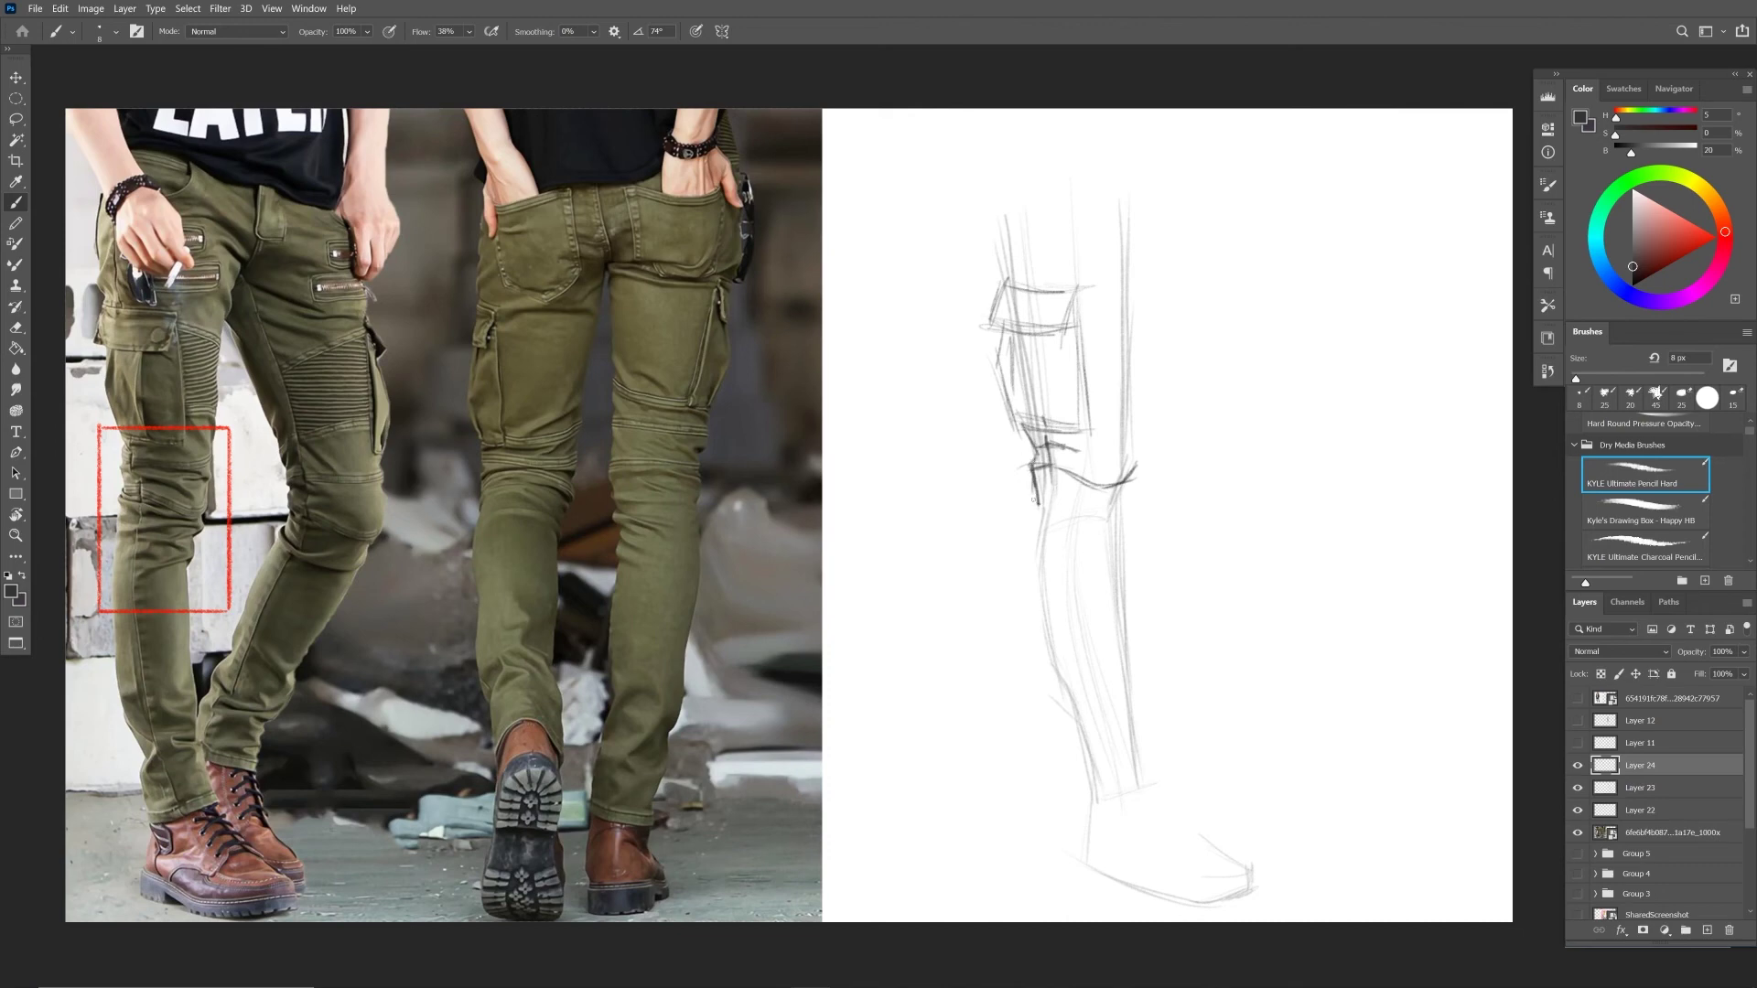
# Draw the trouser's outer contour with knee bumps and lower wrinkles, and close it with a curved hem.
pyautogui.moveTo(1028, 452); pyautogui.dragTo(1041, 511)
pyautogui.moveTo(1040, 508)
pyautogui.mouseDown()
pyautogui.moveTo(1075, 518)
pyautogui.moveTo(1027, 542)
pyautogui.moveTo(1048, 656)
pyautogui.mouseUp()
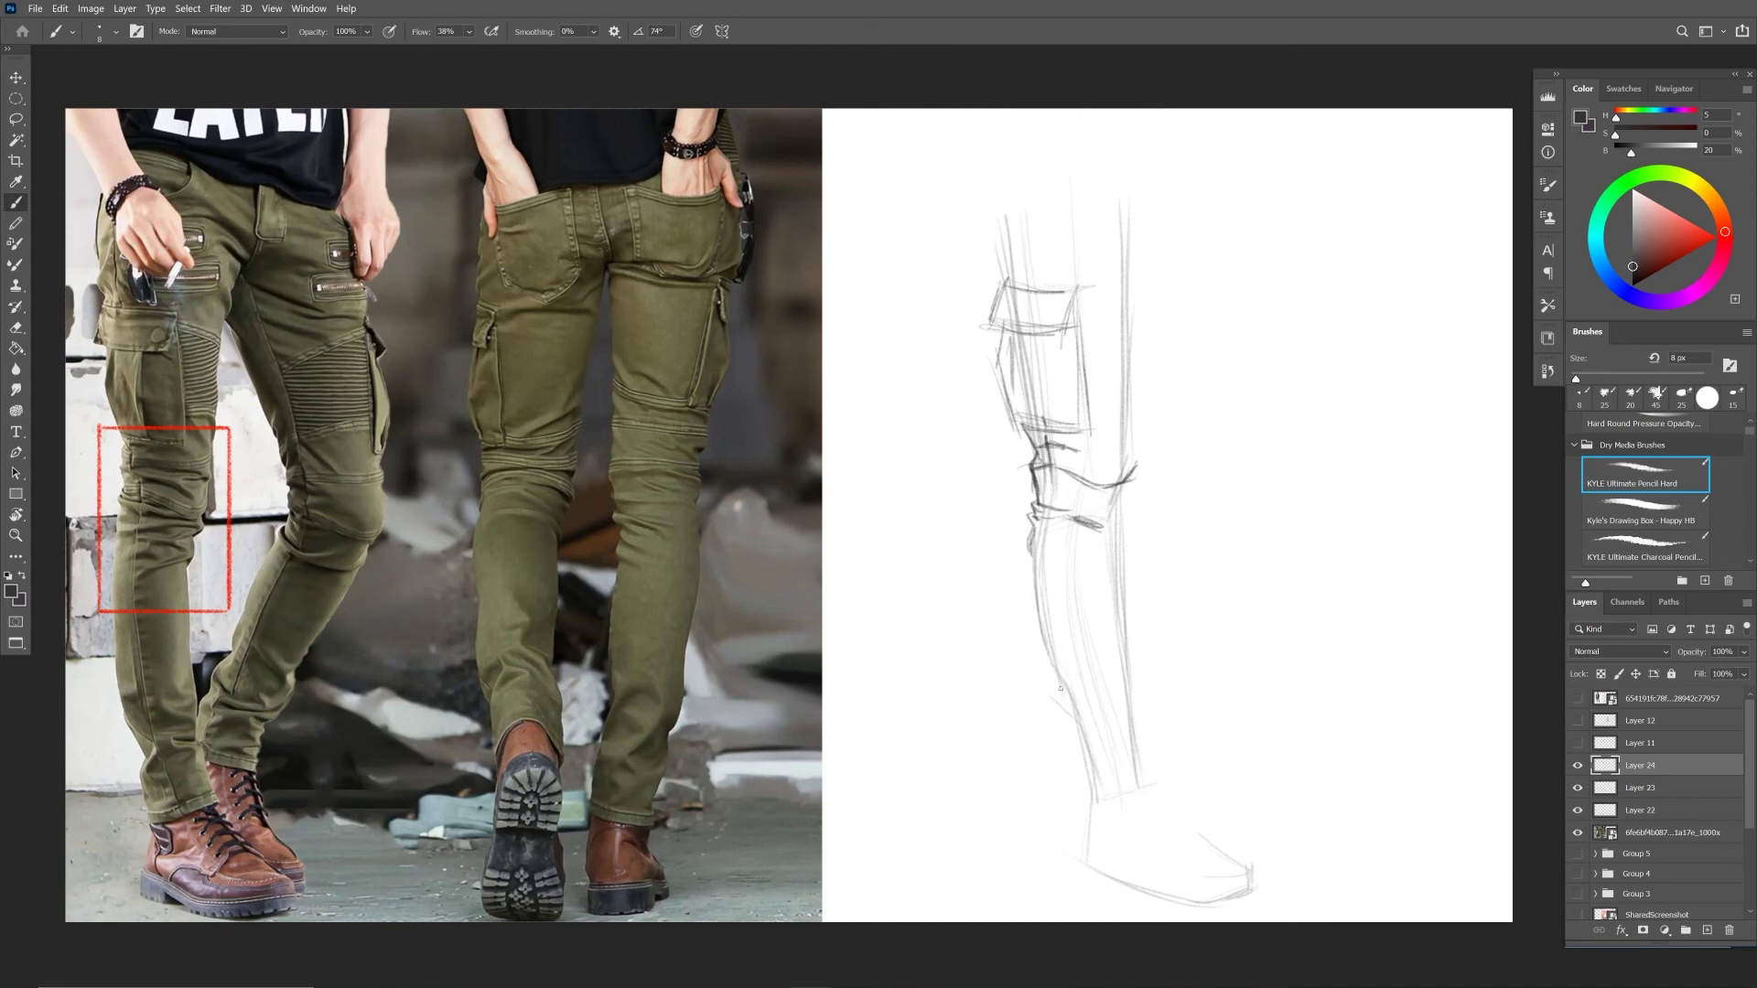
pyautogui.moveTo(1034, 549); pyautogui.dragTo(1061, 716)
pyautogui.moveTo(1031, 554)
pyautogui.mouseDown()
pyautogui.moveTo(1063, 712)
pyautogui.moveTo(1052, 695)
pyautogui.moveTo(1072, 736)
pyautogui.moveTo(1105, 751)
pyautogui.mouseUp()
pyautogui.moveTo(1044, 684); pyautogui.dragTo(1062, 751)
pyautogui.moveTo(1053, 709)
pyautogui.mouseDown()
pyautogui.moveTo(1073, 760)
pyautogui.moveTo(1087, 753)
pyautogui.moveTo(1084, 814)
pyautogui.moveTo(1128, 797)
pyautogui.mouseUp()
pyautogui.moveTo(1118, 800)
pyautogui.mouseDown()
pyautogui.moveTo(1154, 786)
pyautogui.moveTo(1082, 816)
pyautogui.mouseUp()
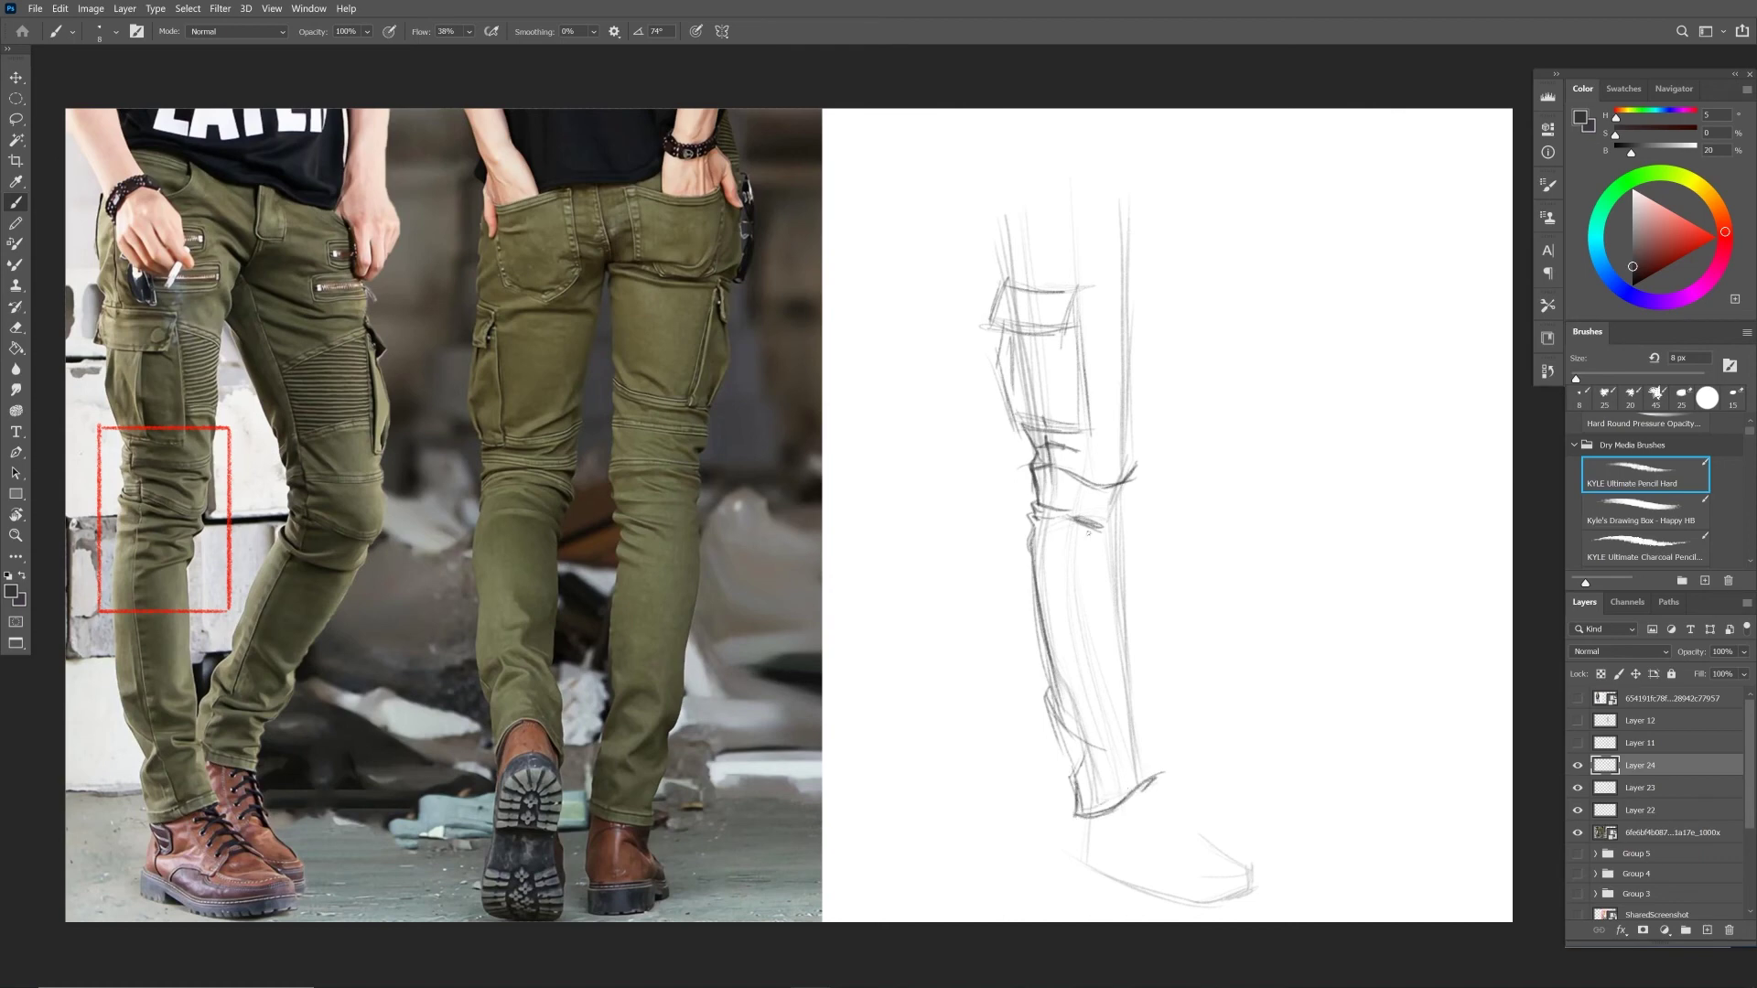
# Draw the trouser's inner contour from the thigh past the knee bumps down to the hem.
pyautogui.moveTo(1133, 485); pyautogui.dragTo(1131, 311)
pyautogui.moveTo(1132, 427); pyautogui.dragTo(1138, 284)
pyautogui.moveTo(1124, 498)
pyautogui.mouseDown()
pyautogui.moveTo(1119, 564)
pyautogui.moveTo(1116, 549)
pyautogui.moveTo(1091, 566)
pyautogui.moveTo(1119, 566)
pyautogui.moveTo(1121, 631)
pyautogui.mouseUp()
pyautogui.moveTo(1130, 560); pyautogui.dragTo(1125, 675)
pyautogui.moveTo(1130, 596)
pyautogui.mouseDown()
pyautogui.moveTo(1118, 711)
pyautogui.moveTo(1135, 764)
pyautogui.mouseUp()
pyautogui.moveTo(1127, 687); pyautogui.dragTo(1149, 779)
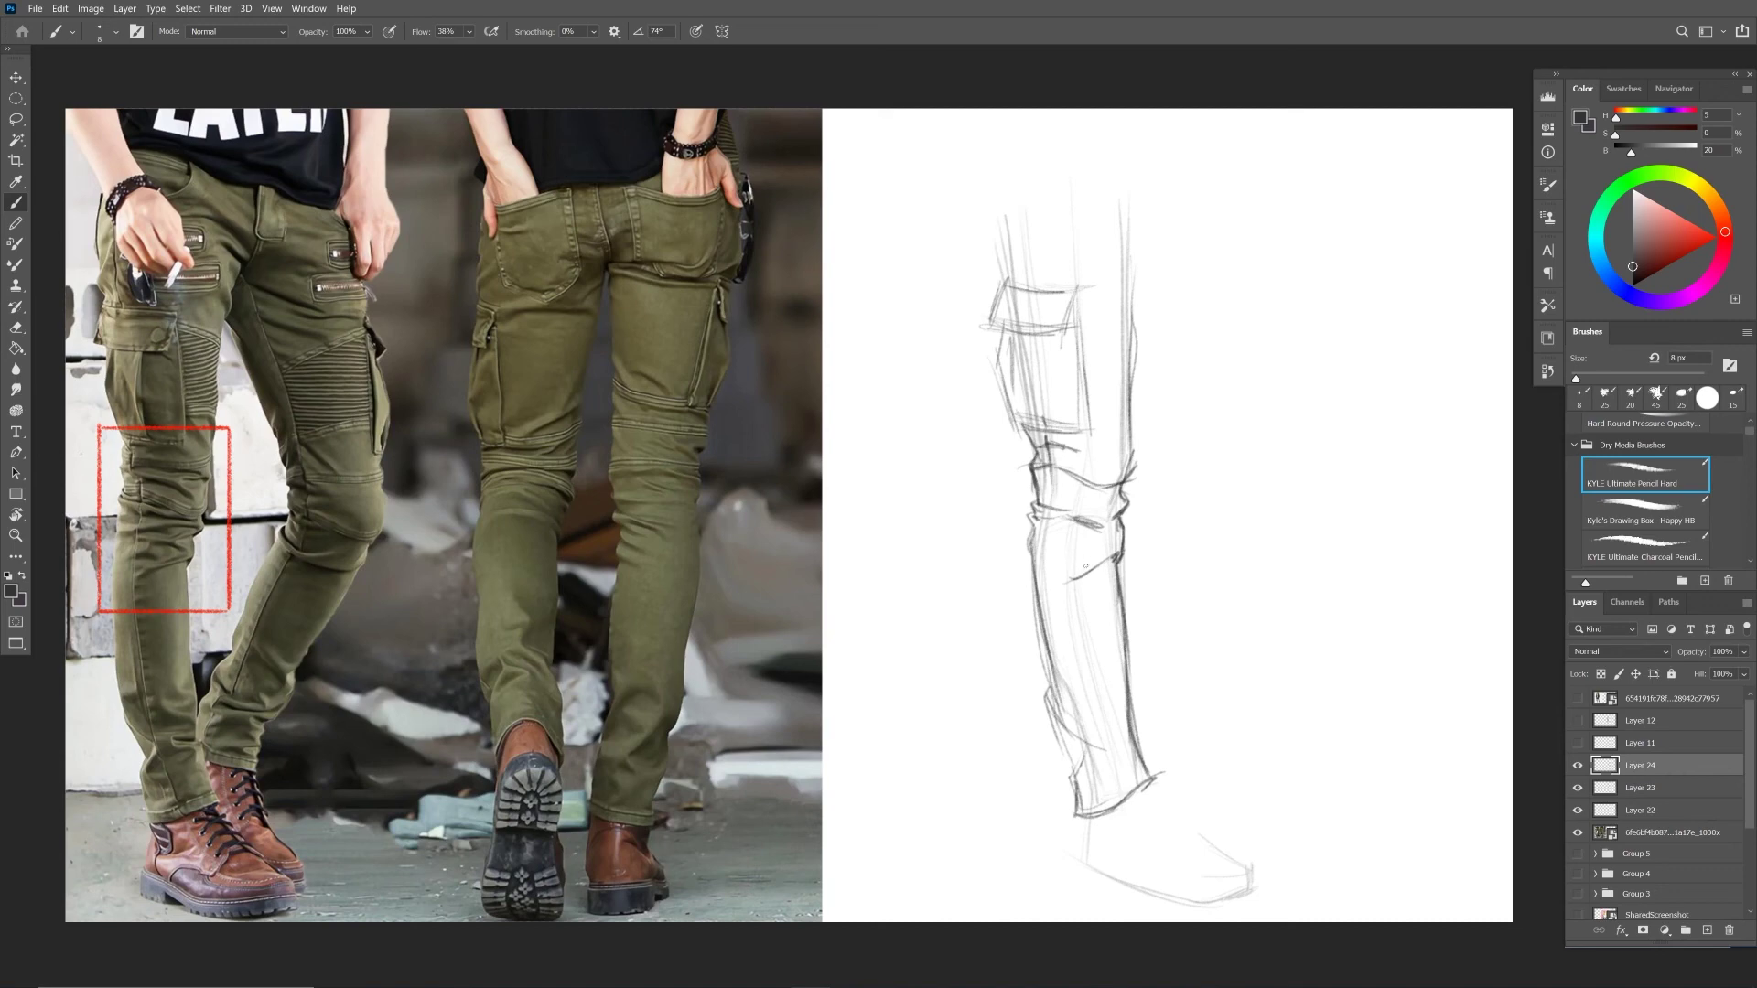
# Draw and hatch the interlocking zigzag folds across the knee, and add fold lines beneath the cargo pocket.
pyautogui.moveTo(1109, 546)
pyautogui.mouseDown()
pyautogui.moveTo(1082, 570)
pyautogui.moveTo(1076, 540)
pyautogui.moveTo(1112, 545)
pyautogui.mouseUp()
pyautogui.moveTo(1050, 535); pyautogui.dragTo(1102, 566)
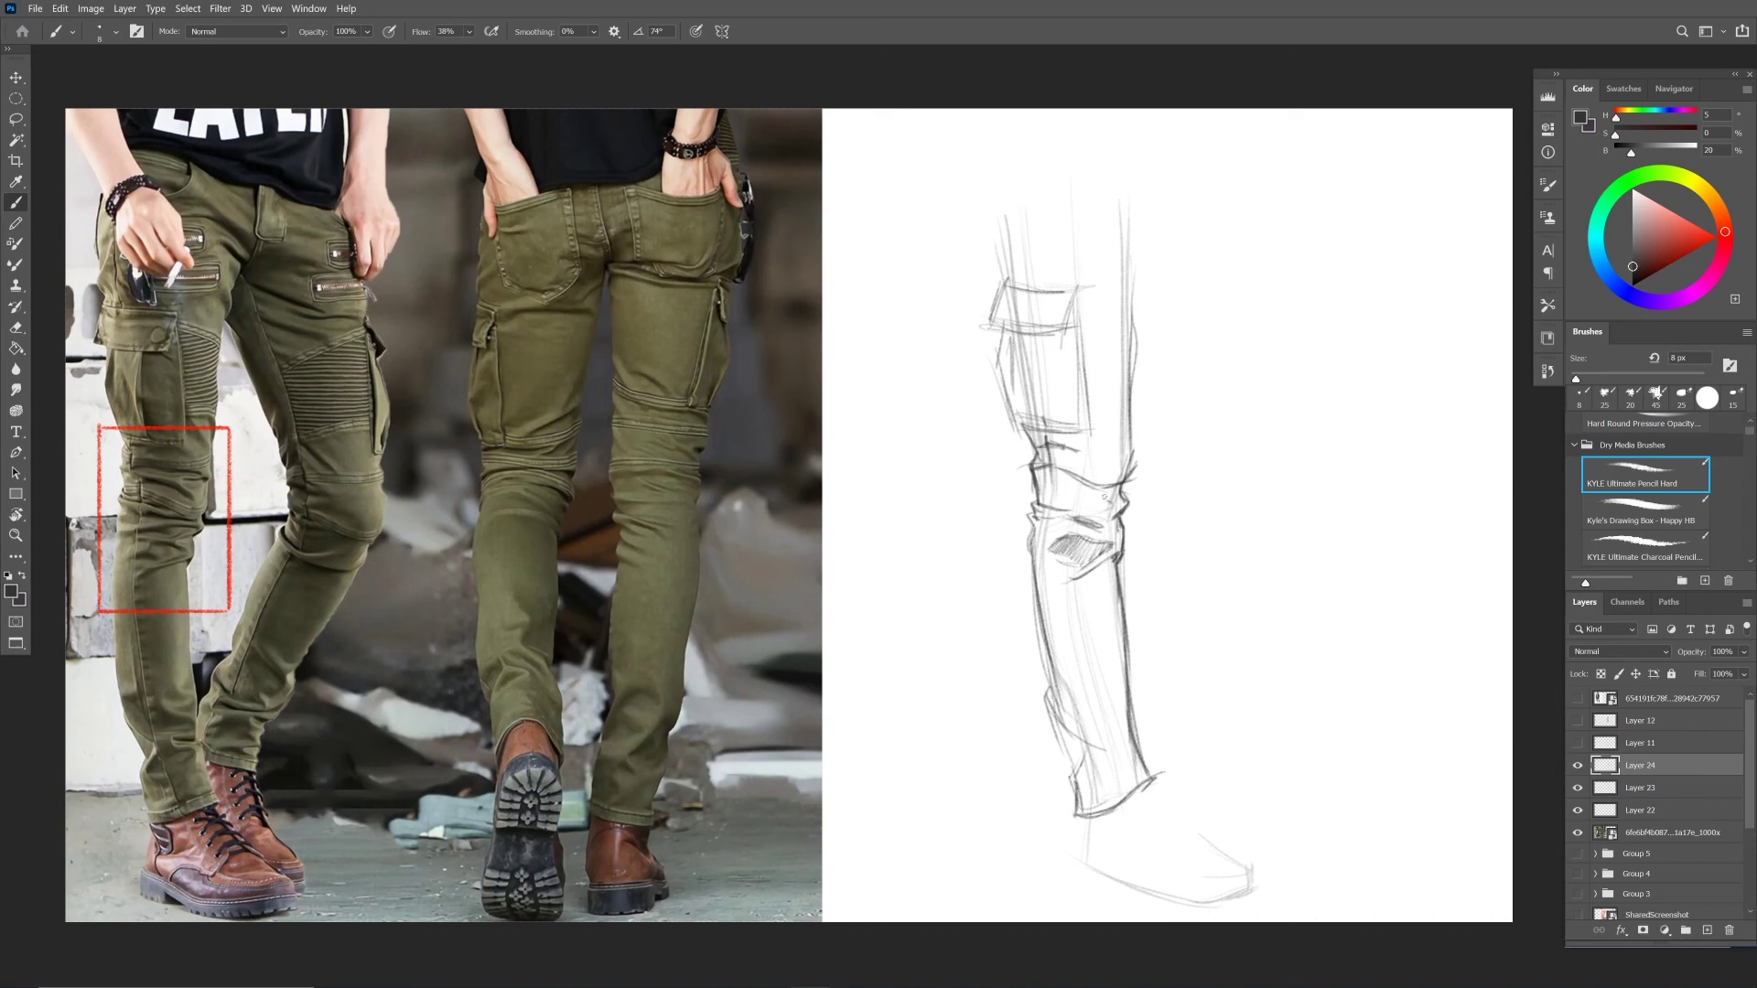
pyautogui.moveTo(1121, 505)
pyautogui.mouseDown()
pyautogui.moveTo(1045, 492)
pyautogui.moveTo(1107, 509)
pyautogui.mouseUp()
pyautogui.moveTo(1070, 565); pyautogui.dragTo(1047, 576)
pyautogui.moveTo(1107, 495); pyautogui.dragTo(1064, 508)
pyautogui.moveTo(1109, 501)
pyautogui.mouseDown()
pyautogui.moveTo(1067, 509)
pyautogui.moveTo(1052, 549)
pyautogui.moveTo(1073, 552)
pyautogui.mouseUp()
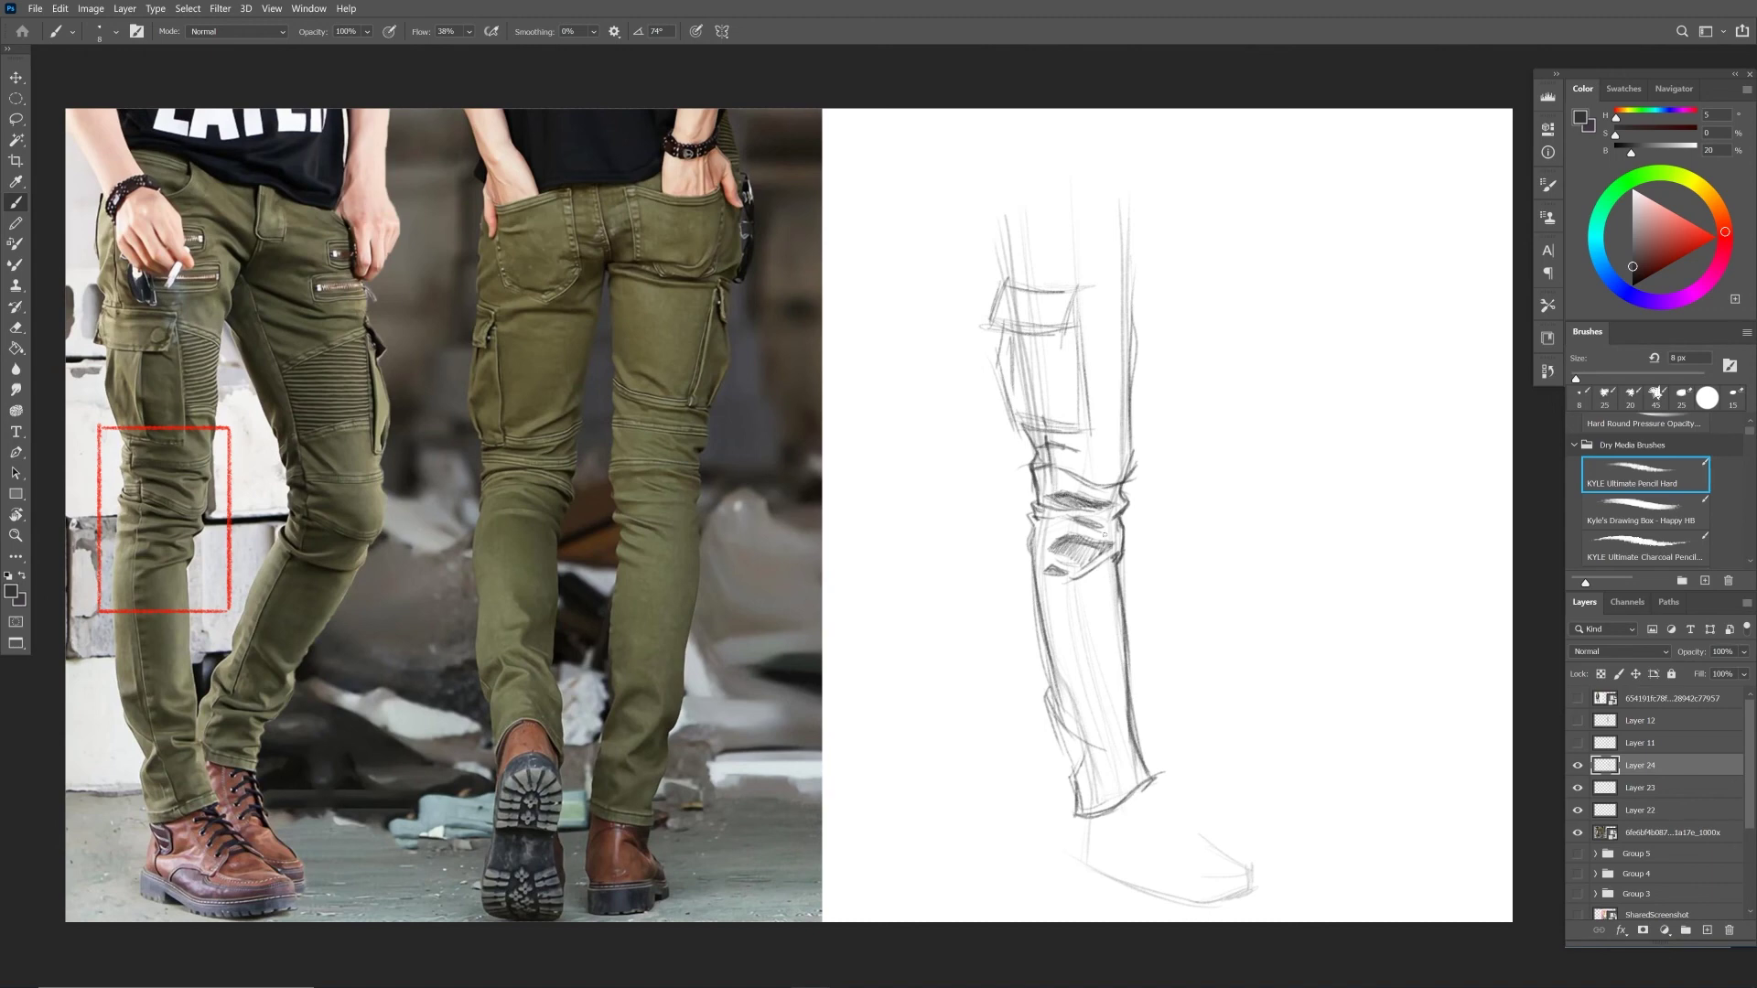
pyautogui.moveTo(1054, 438)
pyautogui.mouseDown()
pyautogui.moveTo(1125, 450)
pyautogui.moveTo(1049, 442)
pyautogui.mouseUp()
pyautogui.moveTo(1051, 443)
pyautogui.mouseDown()
pyautogui.moveTo(1123, 443)
pyautogui.moveTo(1121, 468)
pyautogui.moveTo(1065, 463)
pyautogui.moveTo(1118, 474)
pyautogui.mouseUp()
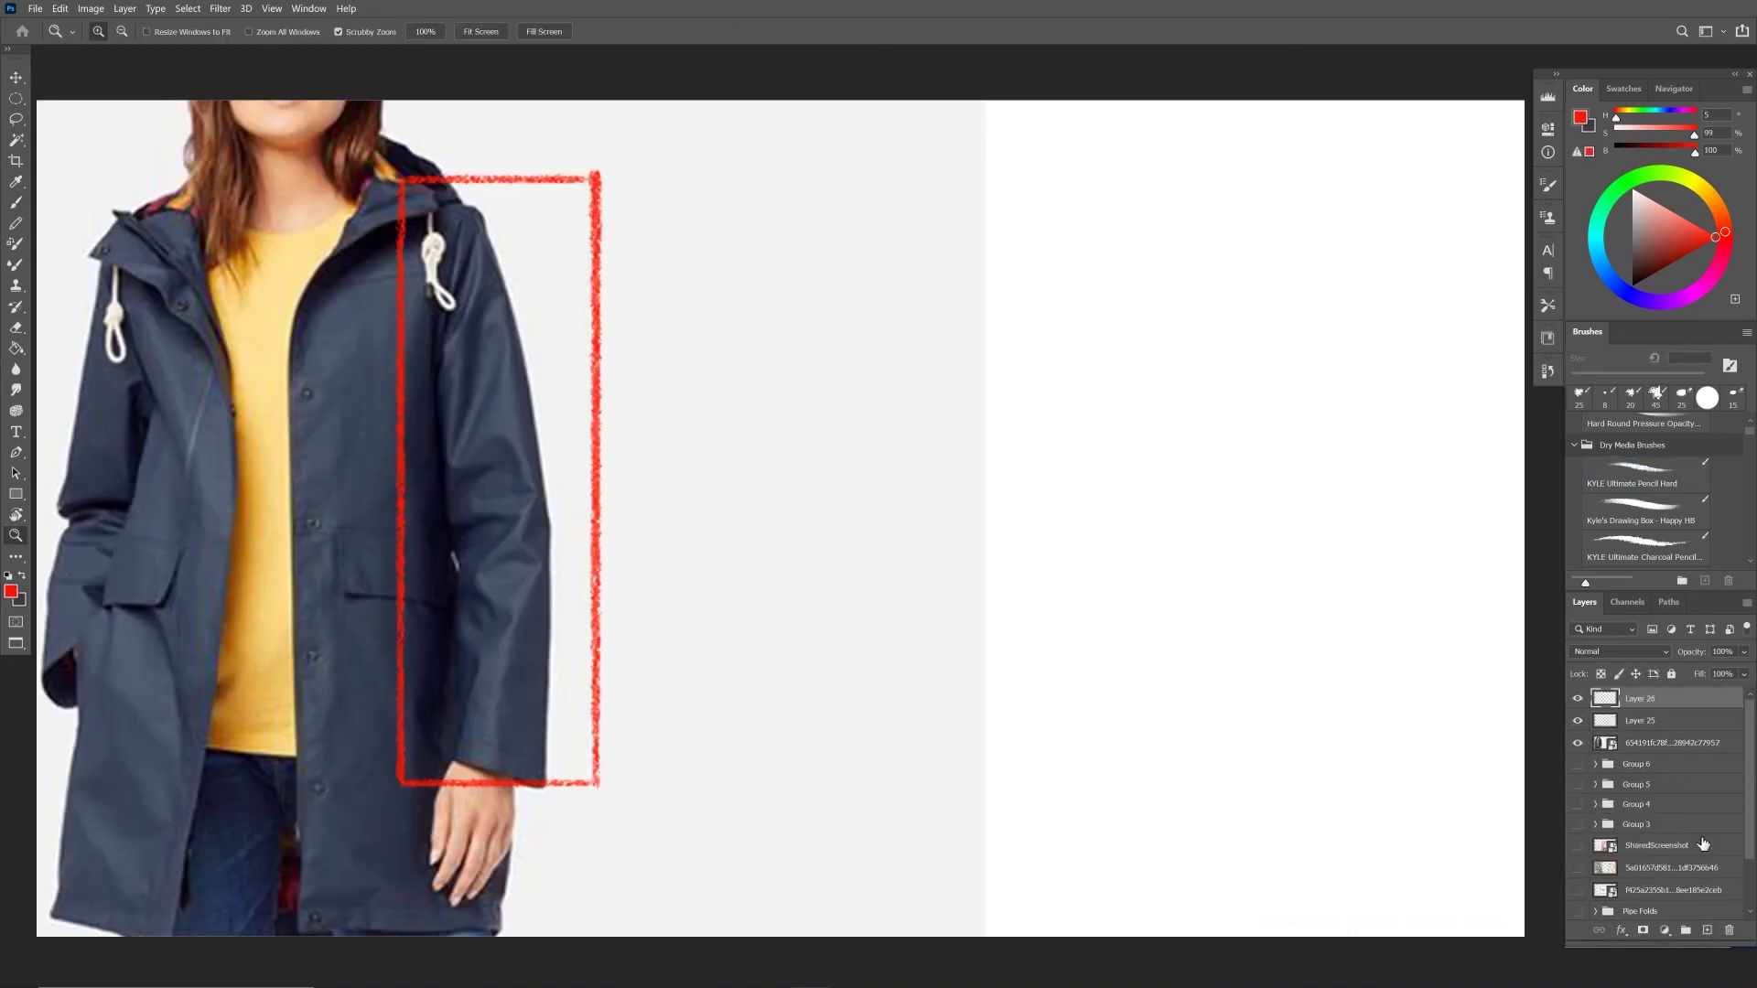
# Sketch the raincoat arm's shoulder circle and centre line with elbow and wrist marks, using dark grey KYLE Ultimate Pencil Hard.
pyautogui.click(1638, 471)
pyautogui.click(1632, 269)
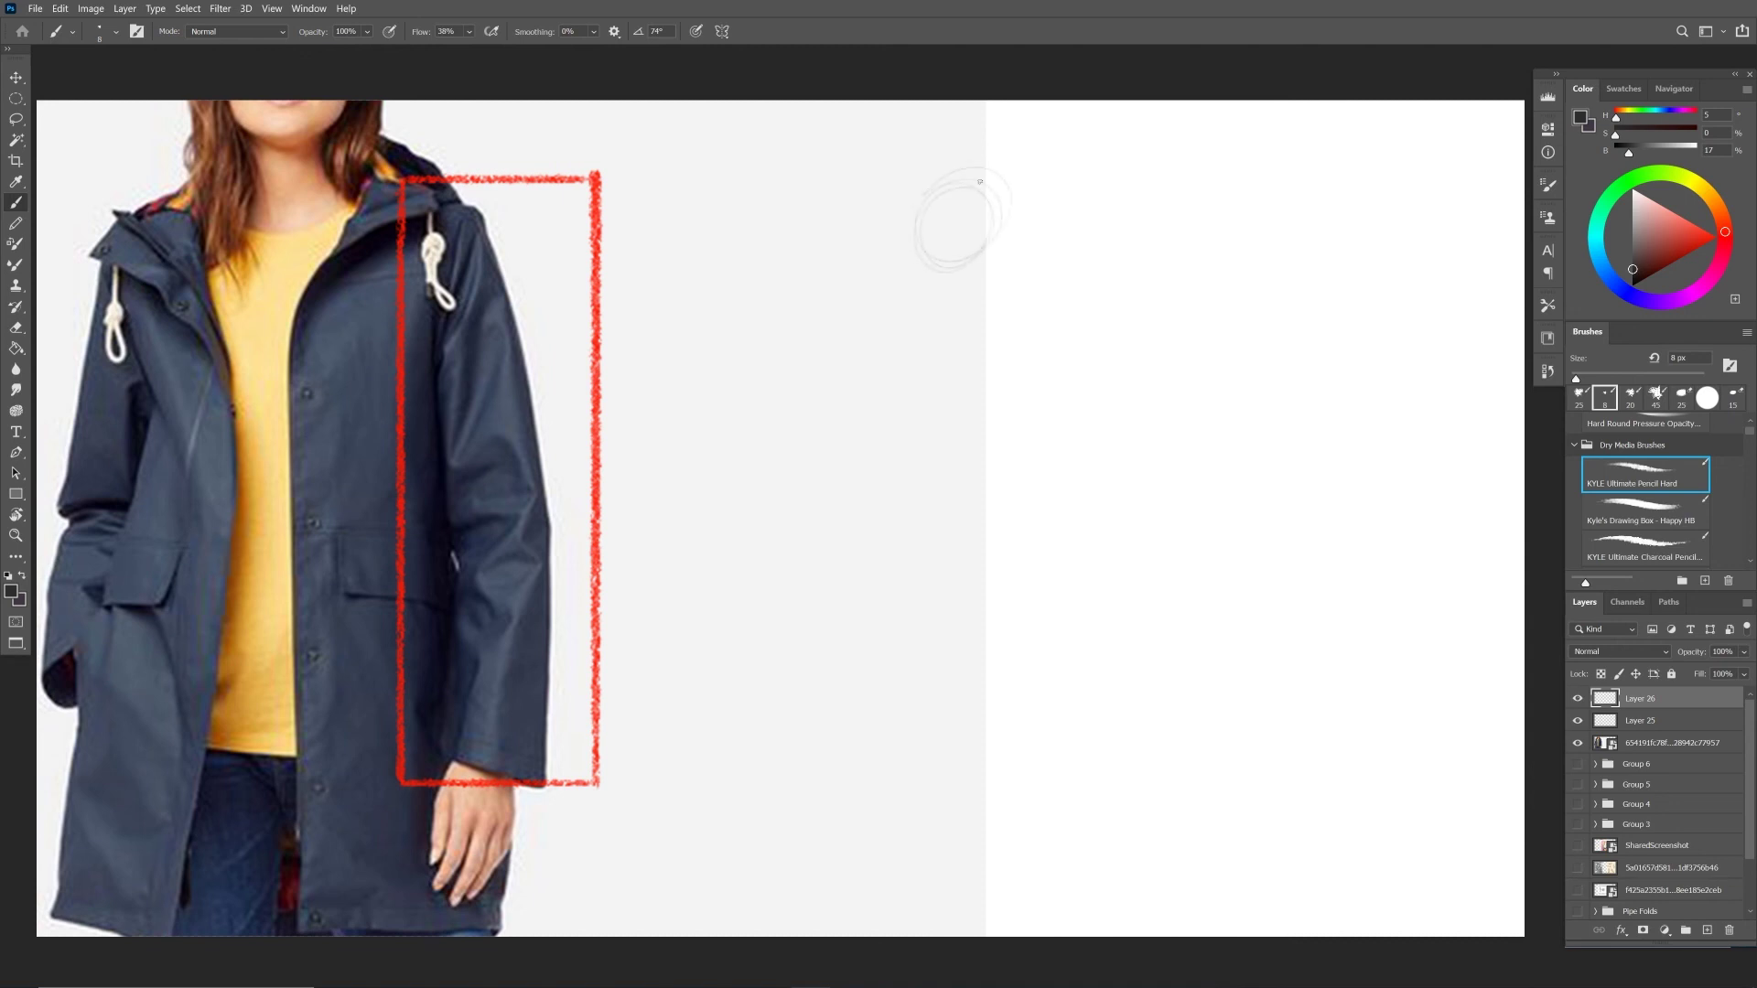
pyautogui.moveTo(968, 275); pyautogui.dragTo(977, 461)
pyautogui.moveTo(973, 366); pyautogui.dragTo(981, 490)
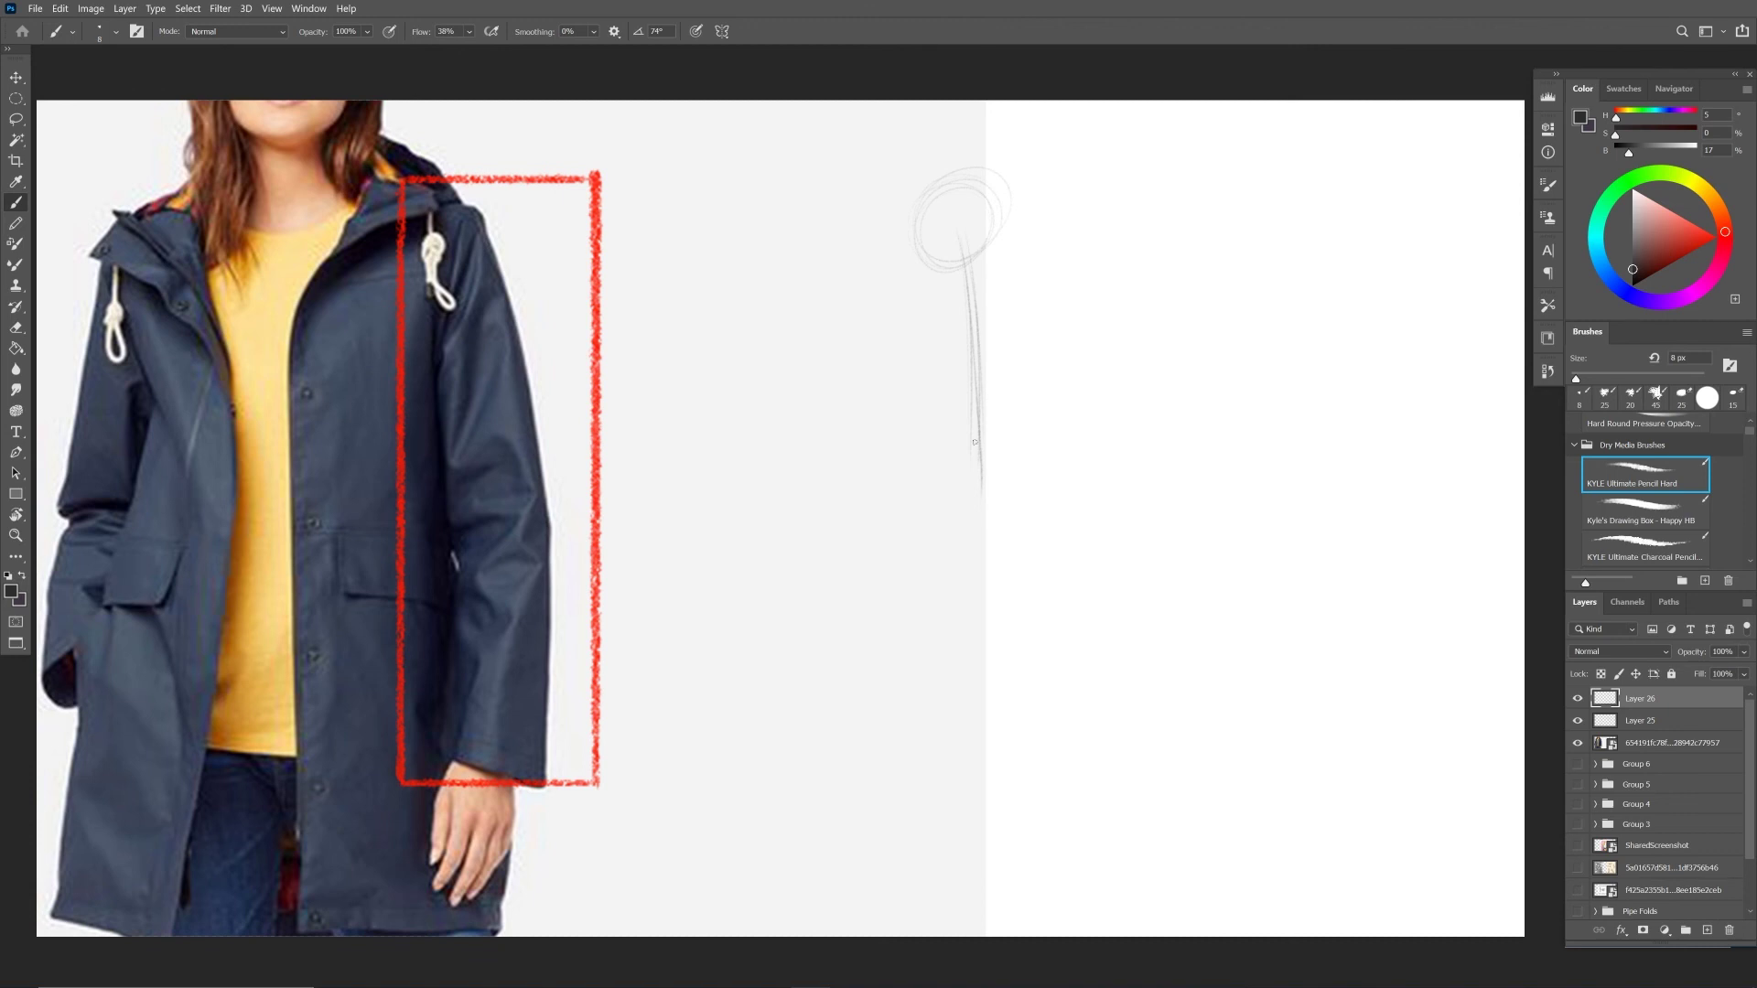
pyautogui.moveTo(955, 786); pyautogui.dragTo(980, 785)
pyautogui.moveTo(970, 494)
pyautogui.mouseDown()
pyautogui.moveTo(994, 493)
pyautogui.moveTo(955, 782)
pyautogui.mouseUp()
pyautogui.moveTo(966, 668); pyautogui.dragTo(953, 783)
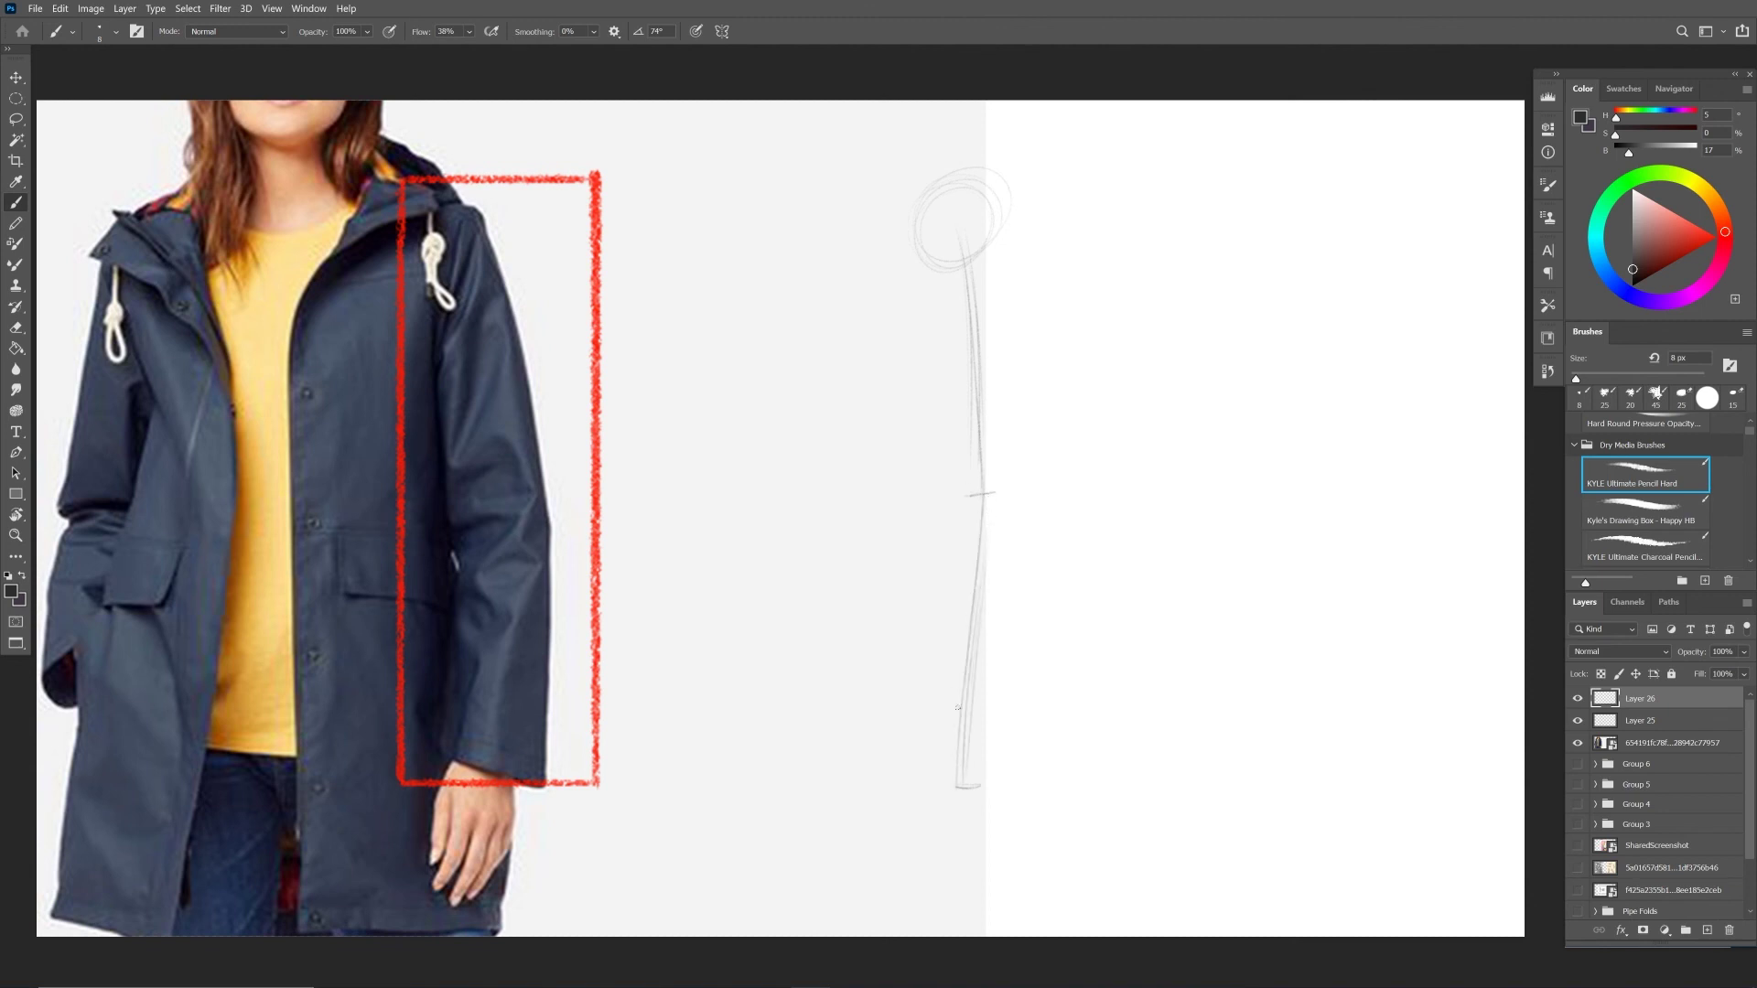
# Sketch the shoulder slope and both contours of the upper arm down to the elbow.
pyautogui.moveTo(921, 210)
pyautogui.mouseDown()
pyautogui.moveTo(947, 188)
pyautogui.moveTo(992, 253)
pyautogui.mouseUp()
pyautogui.moveTo(905, 177)
pyautogui.mouseDown()
pyautogui.moveTo(949, 182)
pyautogui.moveTo(855, 181)
pyautogui.mouseUp()
pyautogui.moveTo(958, 195); pyautogui.dragTo(1004, 349)
pyautogui.moveTo(994, 272); pyautogui.dragTo(1013, 448)
pyautogui.moveTo(924, 298)
pyautogui.mouseDown()
pyautogui.moveTo(943, 452)
pyautogui.moveTo(1011, 482)
pyautogui.moveTo(960, 483)
pyautogui.moveTo(948, 448)
pyautogui.mouseUp()
pyautogui.moveTo(1000, 260); pyautogui.dragTo(1010, 447)
pyautogui.moveTo(1005, 340); pyautogui.dragTo(1010, 470)
# Build the forearm as a tapered cylinder from the elbow to the wrist.
pyautogui.moveTo(1005, 395)
pyautogui.mouseDown()
pyautogui.moveTo(1008, 469)
pyautogui.moveTo(972, 495)
pyautogui.moveTo(1018, 505)
pyautogui.moveTo(1004, 643)
pyautogui.mouseUp()
pyautogui.moveTo(1017, 519); pyautogui.dragTo(994, 732)
pyautogui.moveTo(948, 504)
pyautogui.mouseDown()
pyautogui.moveTo(946, 743)
pyautogui.moveTo(993, 740)
pyautogui.mouseUp()
pyautogui.moveTo(992, 736)
pyautogui.mouseDown()
pyautogui.moveTo(1015, 508)
pyautogui.moveTo(943, 609)
pyautogui.moveTo(940, 722)
pyautogui.moveTo(994, 720)
pyautogui.mouseUp()
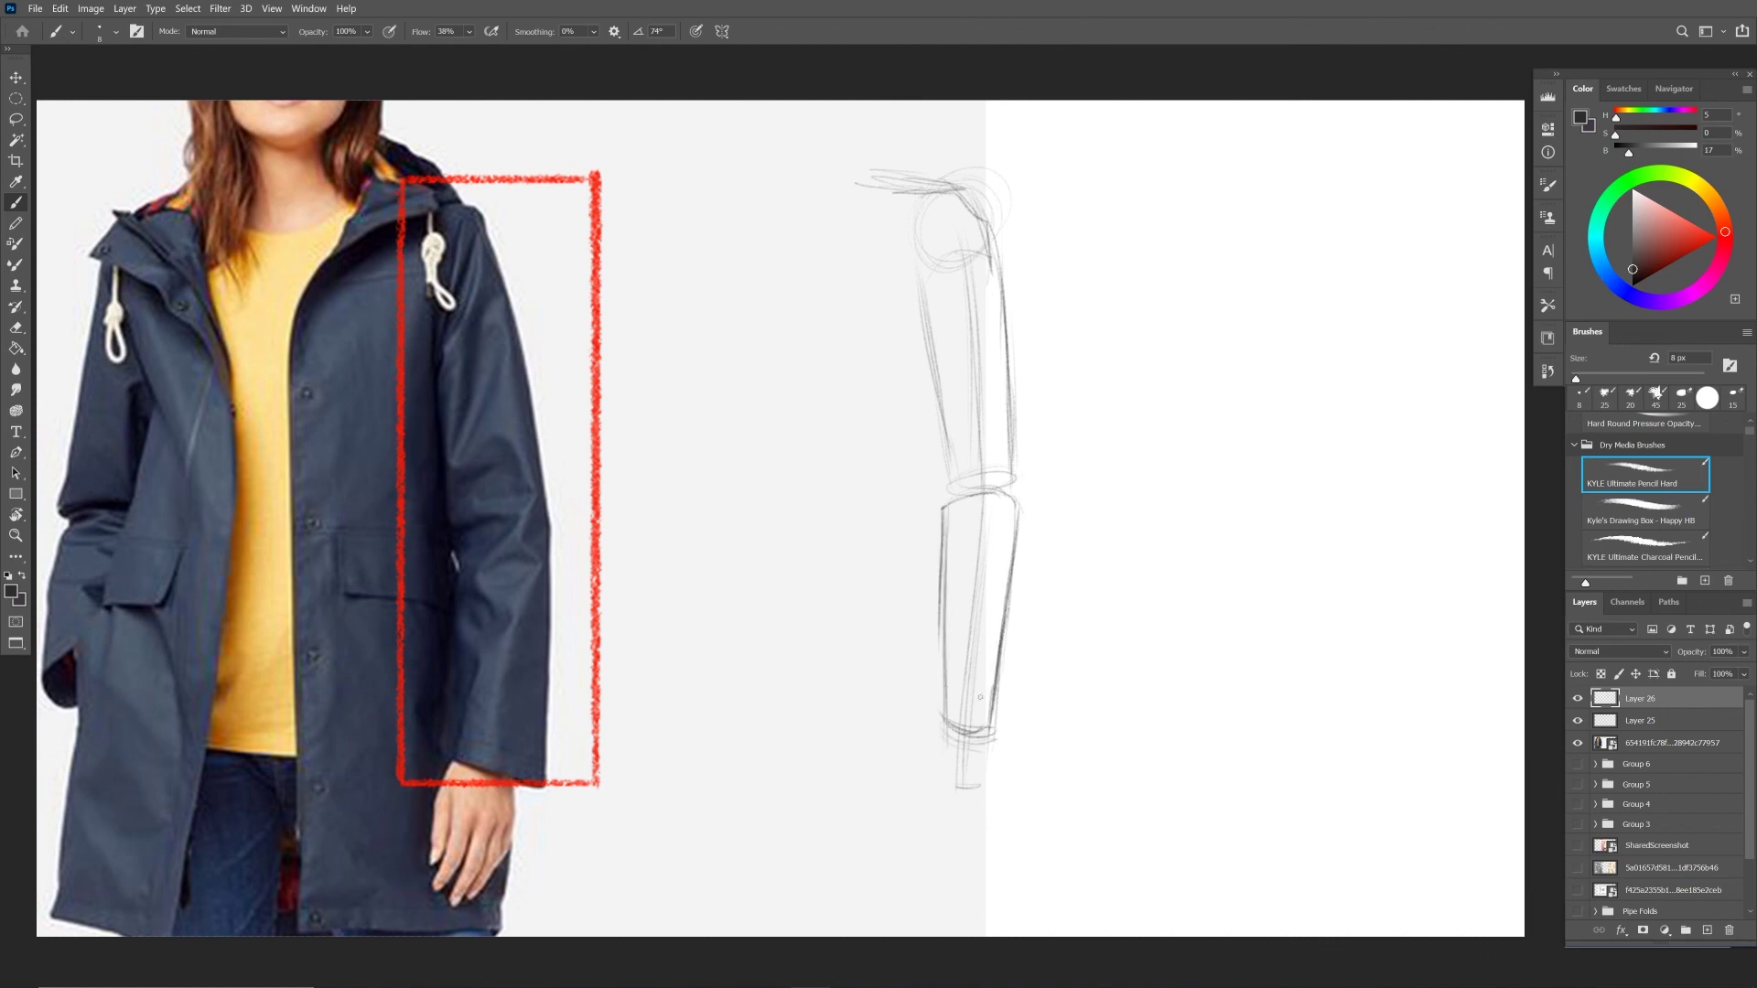
# Reinforce the elbow and forearm lines and rough in the hand below the wrist.
pyautogui.moveTo(948, 485); pyautogui.dragTo(994, 470)
pyautogui.moveTo(939, 416)
pyautogui.mouseDown()
pyautogui.moveTo(951, 502)
pyautogui.moveTo(918, 681)
pyautogui.moveTo(951, 675)
pyautogui.moveTo(935, 700)
pyautogui.moveTo(943, 667)
pyautogui.moveTo(986, 730)
pyautogui.mouseUp()
pyautogui.moveTo(996, 727); pyautogui.dragTo(1002, 638)
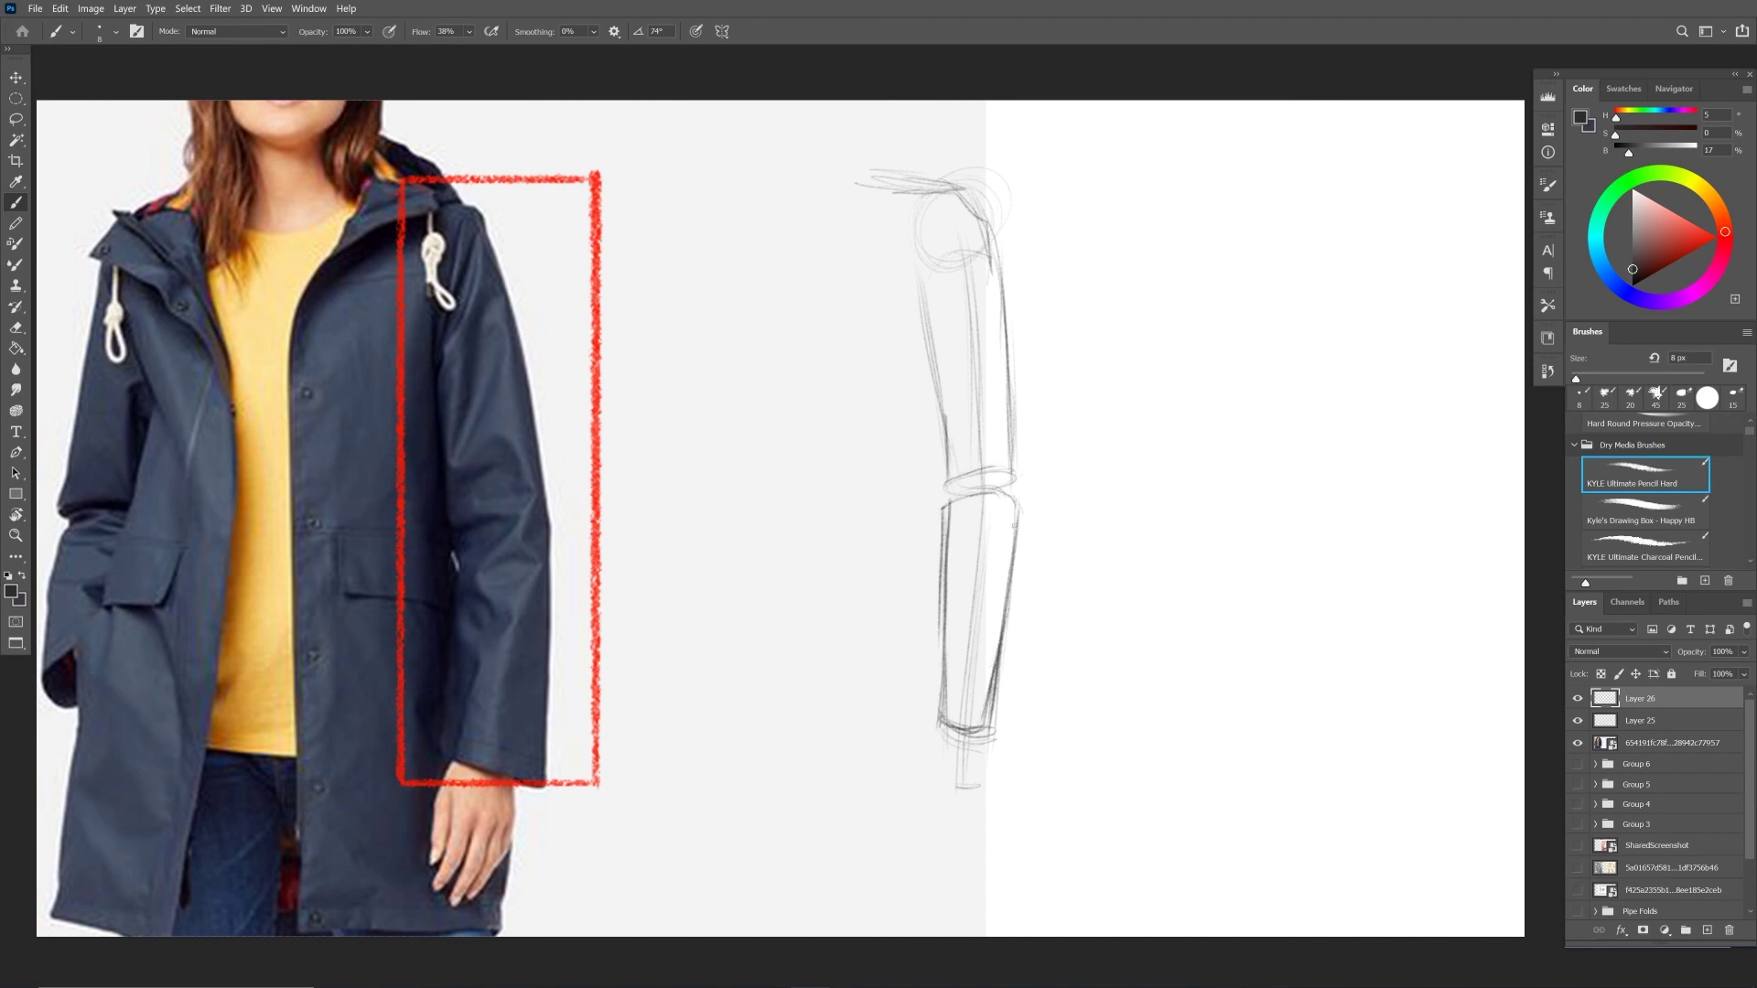
pyautogui.moveTo(985, 740); pyautogui.dragTo(989, 805)
pyautogui.moveTo(938, 735)
pyautogui.mouseDown()
pyautogui.moveTo(943, 803)
pyautogui.moveTo(984, 788)
pyautogui.moveTo(913, 780)
pyautogui.moveTo(916, 805)
pyautogui.moveTo(976, 832)
pyautogui.moveTo(959, 870)
pyautogui.mouseUp()
# Fade the arm construction layer, add a new layer above it and choose a darker grey.
pyautogui.moveTo(1743, 651); pyautogui.dragTo(1702, 671)
pyautogui.click(1708, 930)
pyautogui.click(1626, 271)
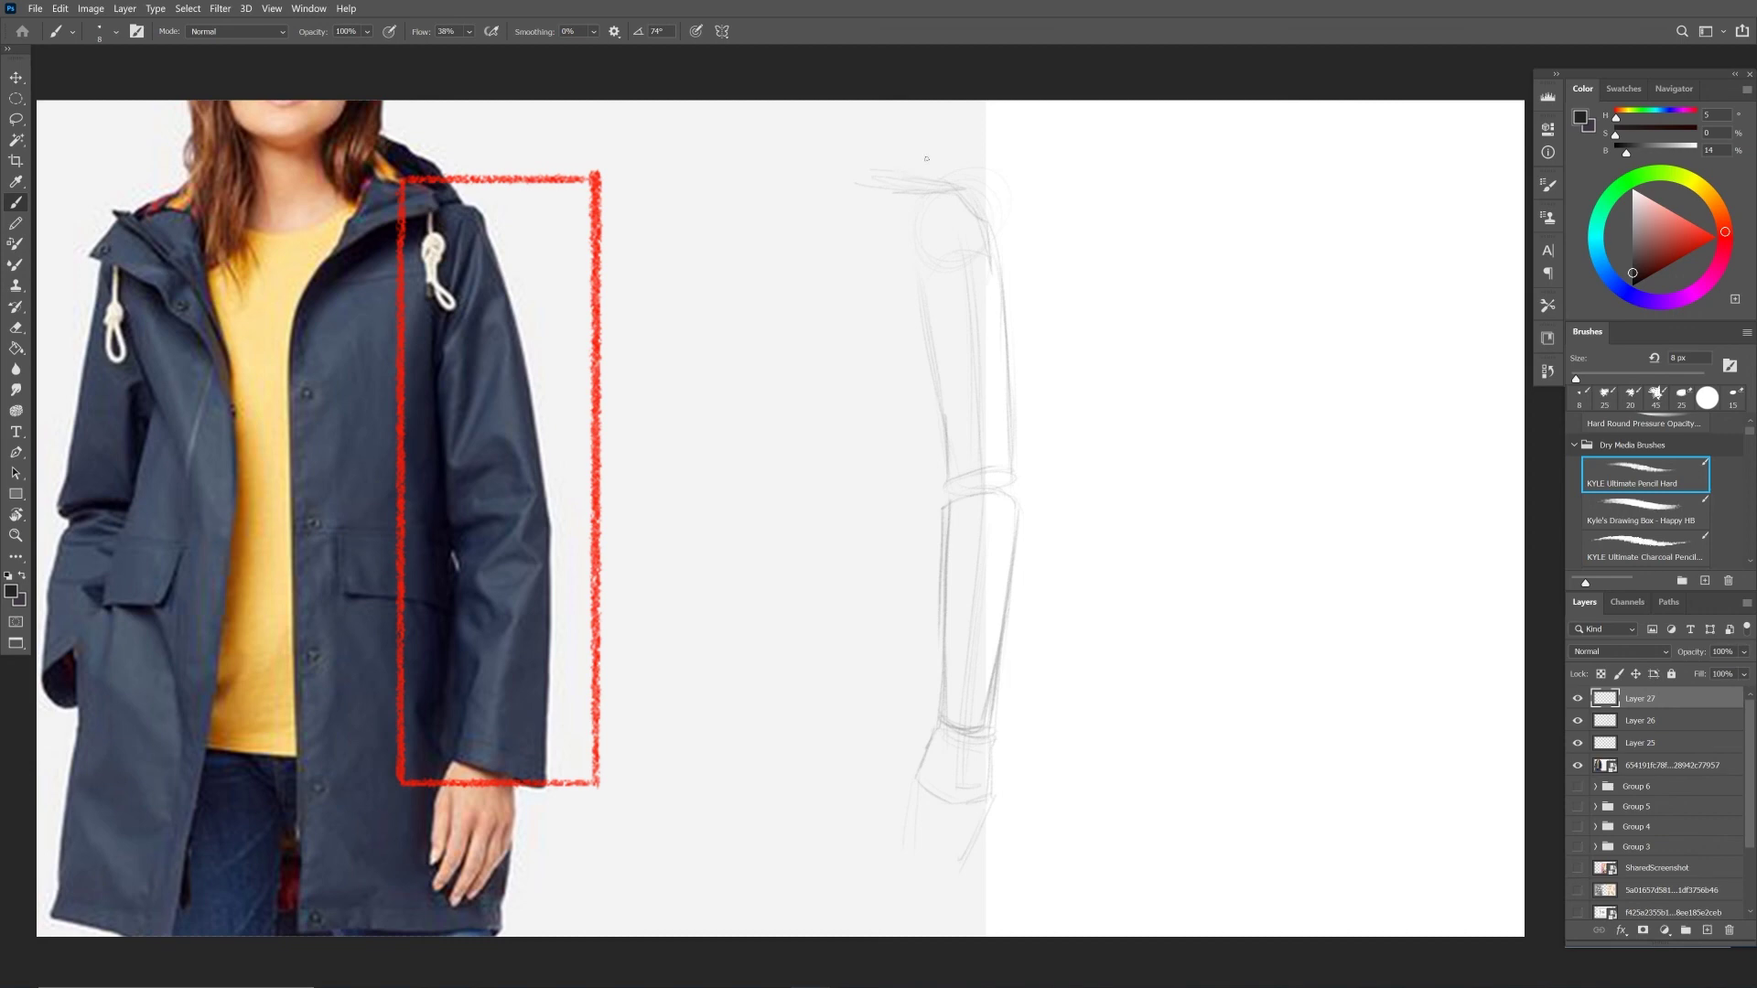
# Draw the coat's shoulder line and the sleeve's outer contour past the elbow onto the forearm.
pyautogui.moveTo(898, 191)
pyautogui.mouseDown()
pyautogui.moveTo(979, 197)
pyautogui.moveTo(1012, 293)
pyautogui.mouseUp()
pyautogui.moveTo(989, 231); pyautogui.dragTo(1024, 383)
pyautogui.moveTo(1010, 299); pyautogui.dragTo(1016, 482)
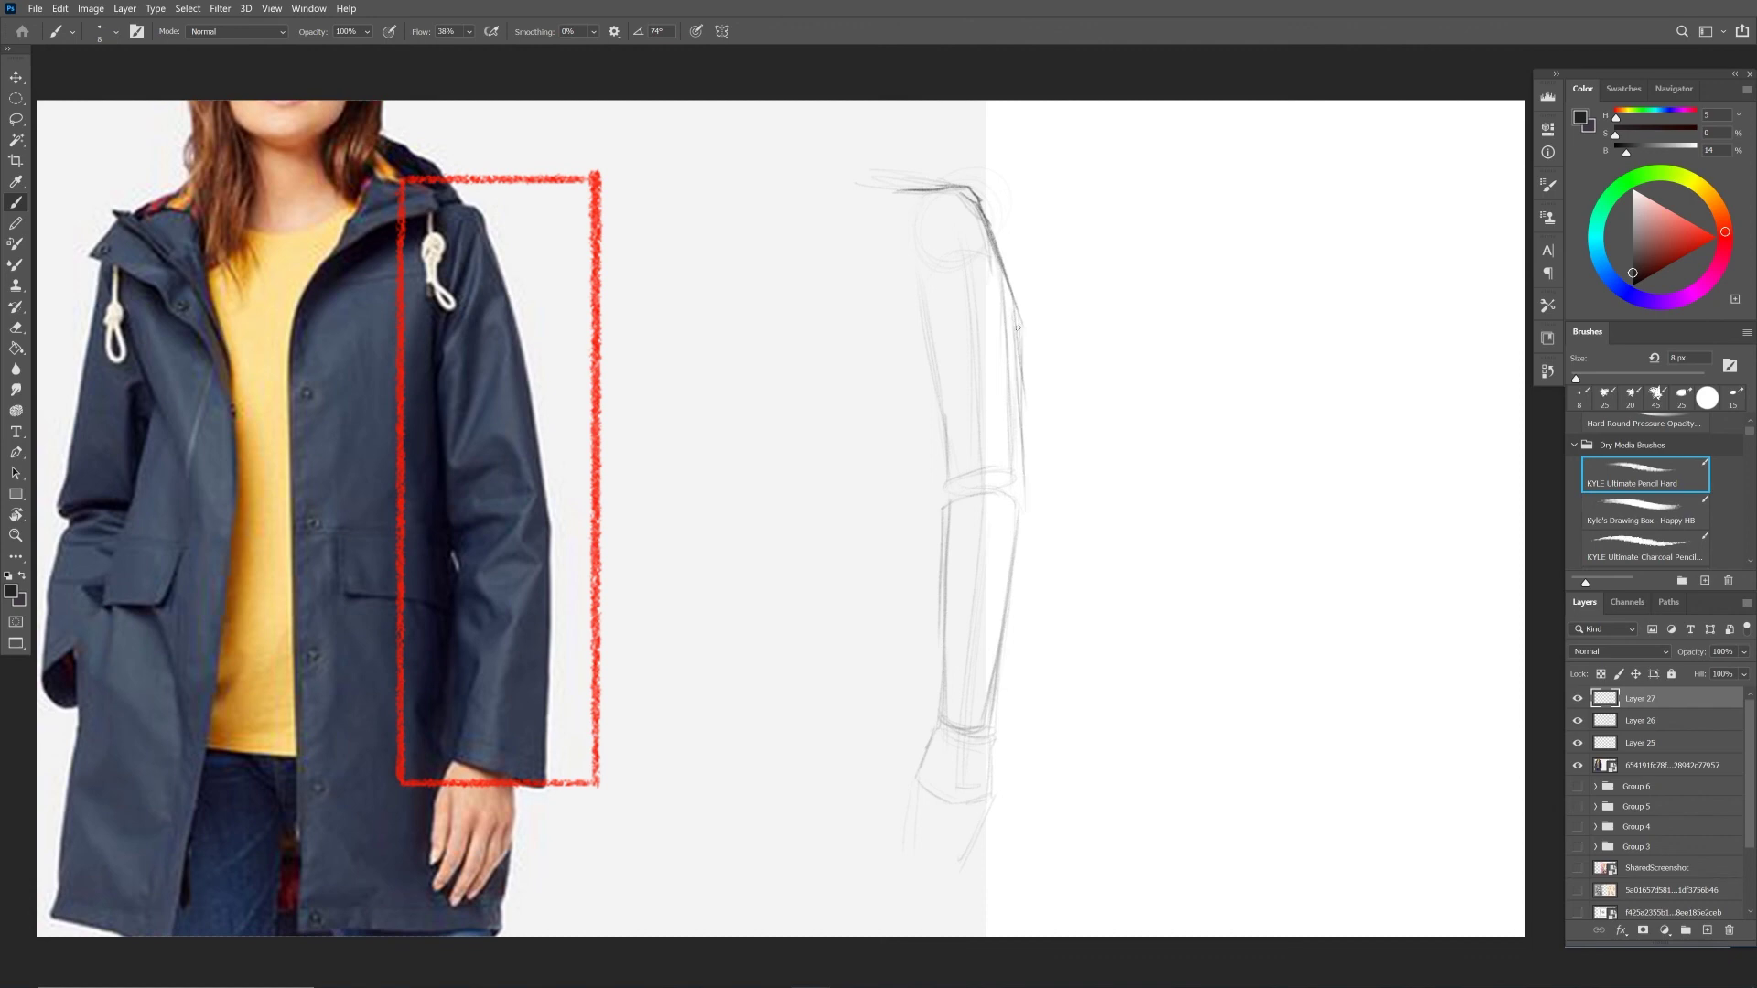
pyautogui.moveTo(993, 242)
pyautogui.mouseDown()
pyautogui.moveTo(1010, 300)
pyautogui.moveTo(1009, 410)
pyautogui.moveTo(1011, 296)
pyautogui.moveTo(1025, 543)
pyautogui.mouseUp()
pyautogui.moveTo(1025, 472); pyautogui.dragTo(1013, 621)
pyautogui.moveTo(1029, 510)
pyautogui.mouseDown()
pyautogui.moveTo(1017, 739)
pyautogui.moveTo(1029, 514)
pyautogui.moveTo(992, 750)
pyautogui.moveTo(943, 715)
pyautogui.moveTo(1013, 747)
pyautogui.moveTo(928, 707)
pyautogui.moveTo(1017, 756)
pyautogui.moveTo(1017, 657)
pyautogui.mouseUp()
# Draw the lower sleeve's inner contour and cuff, and outline the elbow folds with a diagonal fold rising toward the shoulder.
pyautogui.moveTo(927, 714)
pyautogui.mouseDown()
pyautogui.moveTo(1007, 749)
pyautogui.moveTo(956, 621)
pyautogui.mouseUp()
pyautogui.moveTo(932, 729); pyautogui.dragTo(935, 582)
pyautogui.moveTo(936, 522); pyautogui.dragTo(930, 607)
pyautogui.moveTo(924, 709); pyautogui.dragTo(936, 508)
pyautogui.moveTo(936, 508); pyautogui.dragTo(934, 579)
pyautogui.moveTo(942, 517)
pyautogui.mouseDown()
pyautogui.moveTo(997, 477)
pyautogui.moveTo(947, 481)
pyautogui.moveTo(936, 508)
pyautogui.moveTo(929, 482)
pyautogui.moveTo(932, 499)
pyautogui.moveTo(977, 421)
pyautogui.moveTo(948, 429)
pyautogui.moveTo(937, 446)
pyautogui.moveTo(979, 419)
pyautogui.moveTo(925, 458)
pyautogui.moveTo(937, 485)
pyautogui.moveTo(922, 427)
pyautogui.moveTo(928, 413)
pyautogui.moveTo(932, 468)
pyautogui.moveTo(930, 384)
pyautogui.moveTo(943, 404)
pyautogui.moveTo(996, 275)
pyautogui.mouseUp()
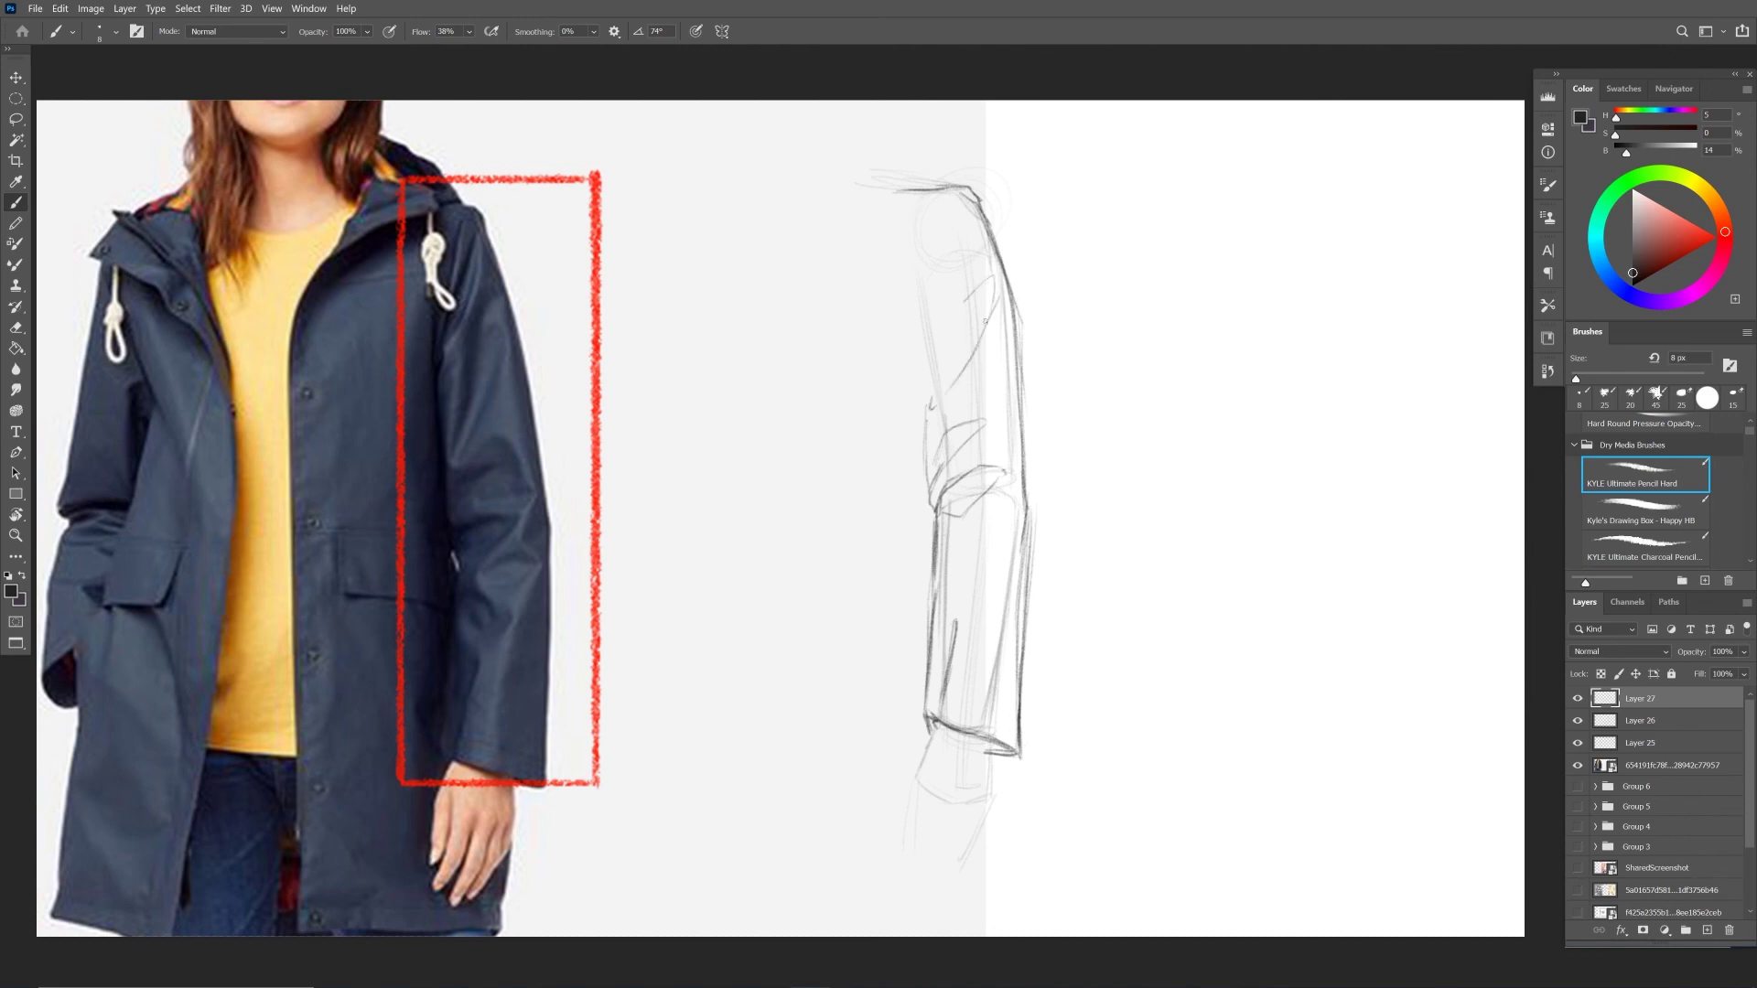
# Draw the long diagonal folds of the upper sleeve radiating from the shoulder and complete its inner contour.
pyautogui.moveTo(936, 397); pyautogui.dragTo(975, 329)
pyautogui.moveTo(931, 398); pyautogui.dragTo(943, 351)
pyautogui.moveTo(972, 230)
pyautogui.mouseDown()
pyautogui.moveTo(943, 292)
pyautogui.moveTo(931, 384)
pyautogui.mouseUp()
pyautogui.moveTo(977, 228)
pyautogui.mouseDown()
pyautogui.moveTo(937, 363)
pyautogui.moveTo(914, 311)
pyautogui.mouseUp()
pyautogui.moveTo(922, 381); pyautogui.dragTo(927, 308)
pyautogui.moveTo(970, 205); pyautogui.dragTo(924, 302)
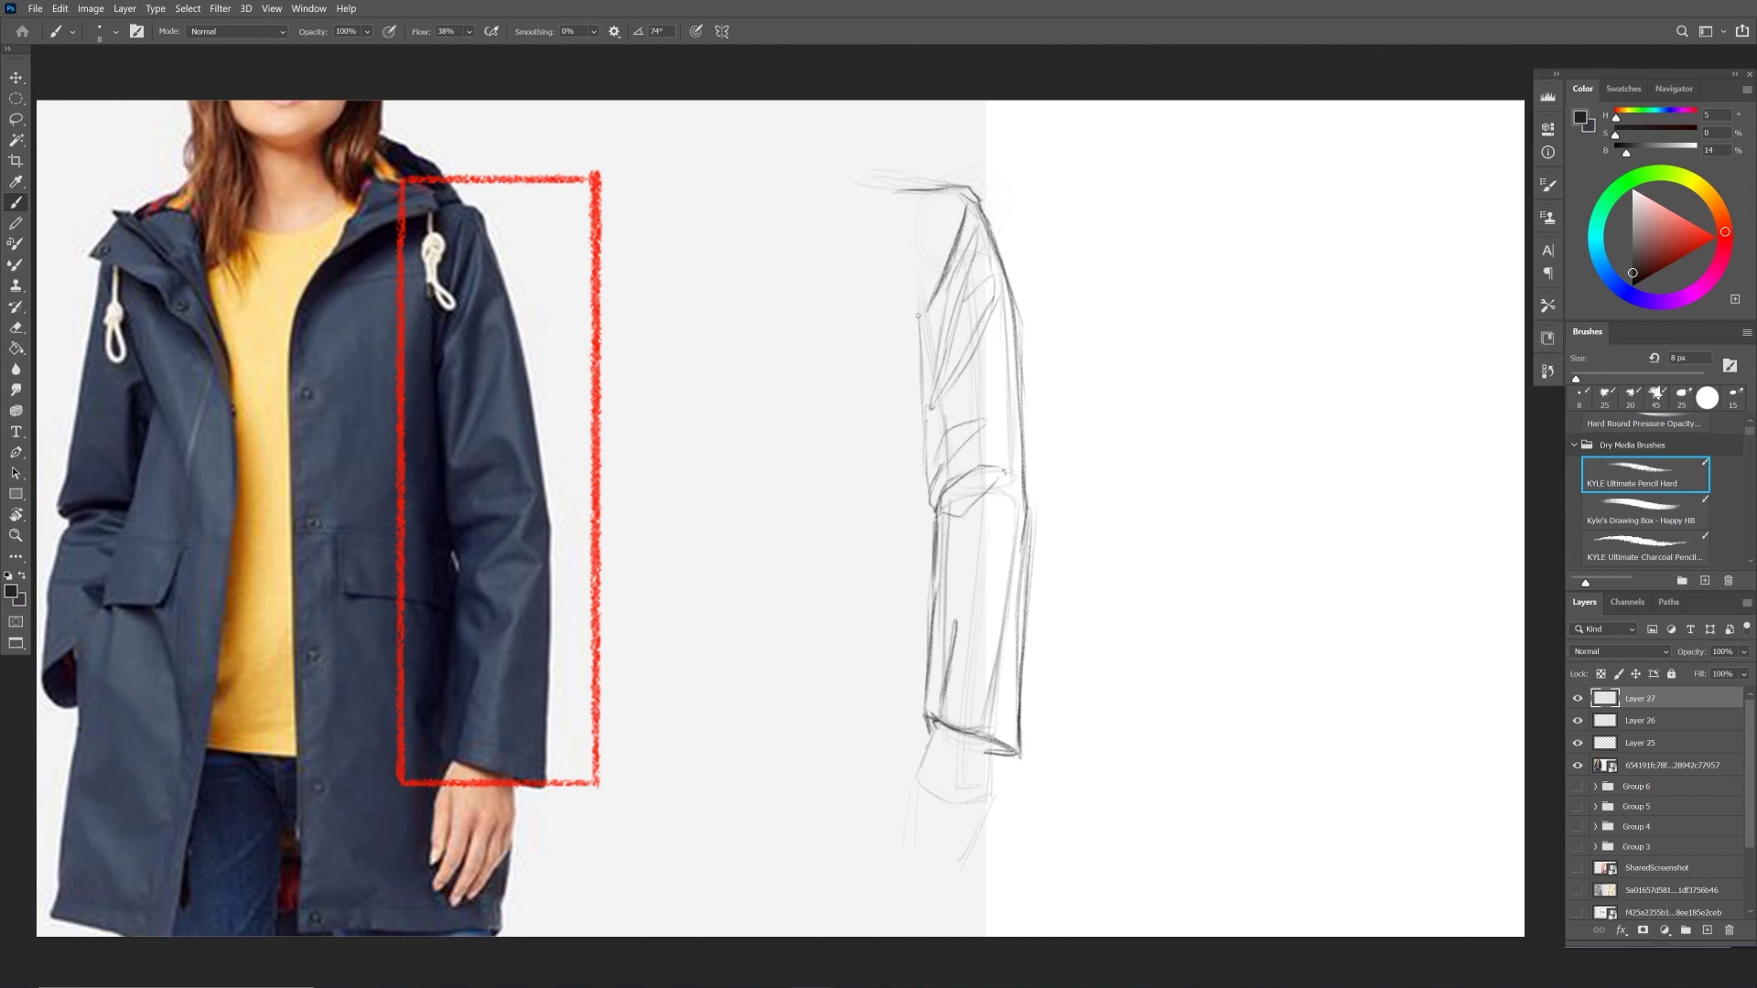
# Hatch the shadows inside the upper sleeve's diagonal folds below the shoulder.
pyautogui.moveTo(955, 206); pyautogui.dragTo(917, 398)
pyautogui.moveTo(959, 198); pyautogui.dragTo(920, 325)
pyautogui.moveTo(942, 206); pyautogui.dragTo(918, 334)
pyautogui.moveTo(942, 210); pyautogui.dragTo(914, 331)
pyautogui.moveTo(970, 238); pyautogui.dragTo(931, 383)
pyautogui.moveTo(979, 328); pyautogui.dragTo(943, 394)
pyautogui.moveTo(994, 295)
pyautogui.mouseDown()
pyautogui.moveTo(978, 337)
pyautogui.moveTo(975, 294)
pyautogui.mouseUp()
pyautogui.moveTo(996, 286); pyautogui.dragTo(986, 309)
# Shade the zigzag elbow folds, add smaller folds on the forearm and hatch the lower sleeve's outer edge.
pyautogui.moveTo(933, 478)
pyautogui.mouseDown()
pyautogui.moveTo(989, 416)
pyautogui.moveTo(935, 473)
pyautogui.mouseUp()
pyautogui.moveTo(957, 427)
pyautogui.mouseDown()
pyautogui.moveTo(988, 416)
pyautogui.moveTo(935, 470)
pyautogui.moveTo(990, 416)
pyautogui.mouseUp()
pyautogui.moveTo(943, 514)
pyautogui.mouseDown()
pyautogui.moveTo(959, 480)
pyautogui.moveTo(996, 470)
pyautogui.moveTo(953, 485)
pyautogui.moveTo(979, 469)
pyautogui.mouseUp()
pyautogui.moveTo(973, 481)
pyautogui.mouseDown()
pyautogui.moveTo(994, 467)
pyautogui.moveTo(974, 480)
pyautogui.mouseUp()
pyautogui.moveTo(968, 409)
pyautogui.mouseDown()
pyautogui.moveTo(1007, 403)
pyautogui.moveTo(1017, 466)
pyautogui.moveTo(958, 408)
pyautogui.mouseUp()
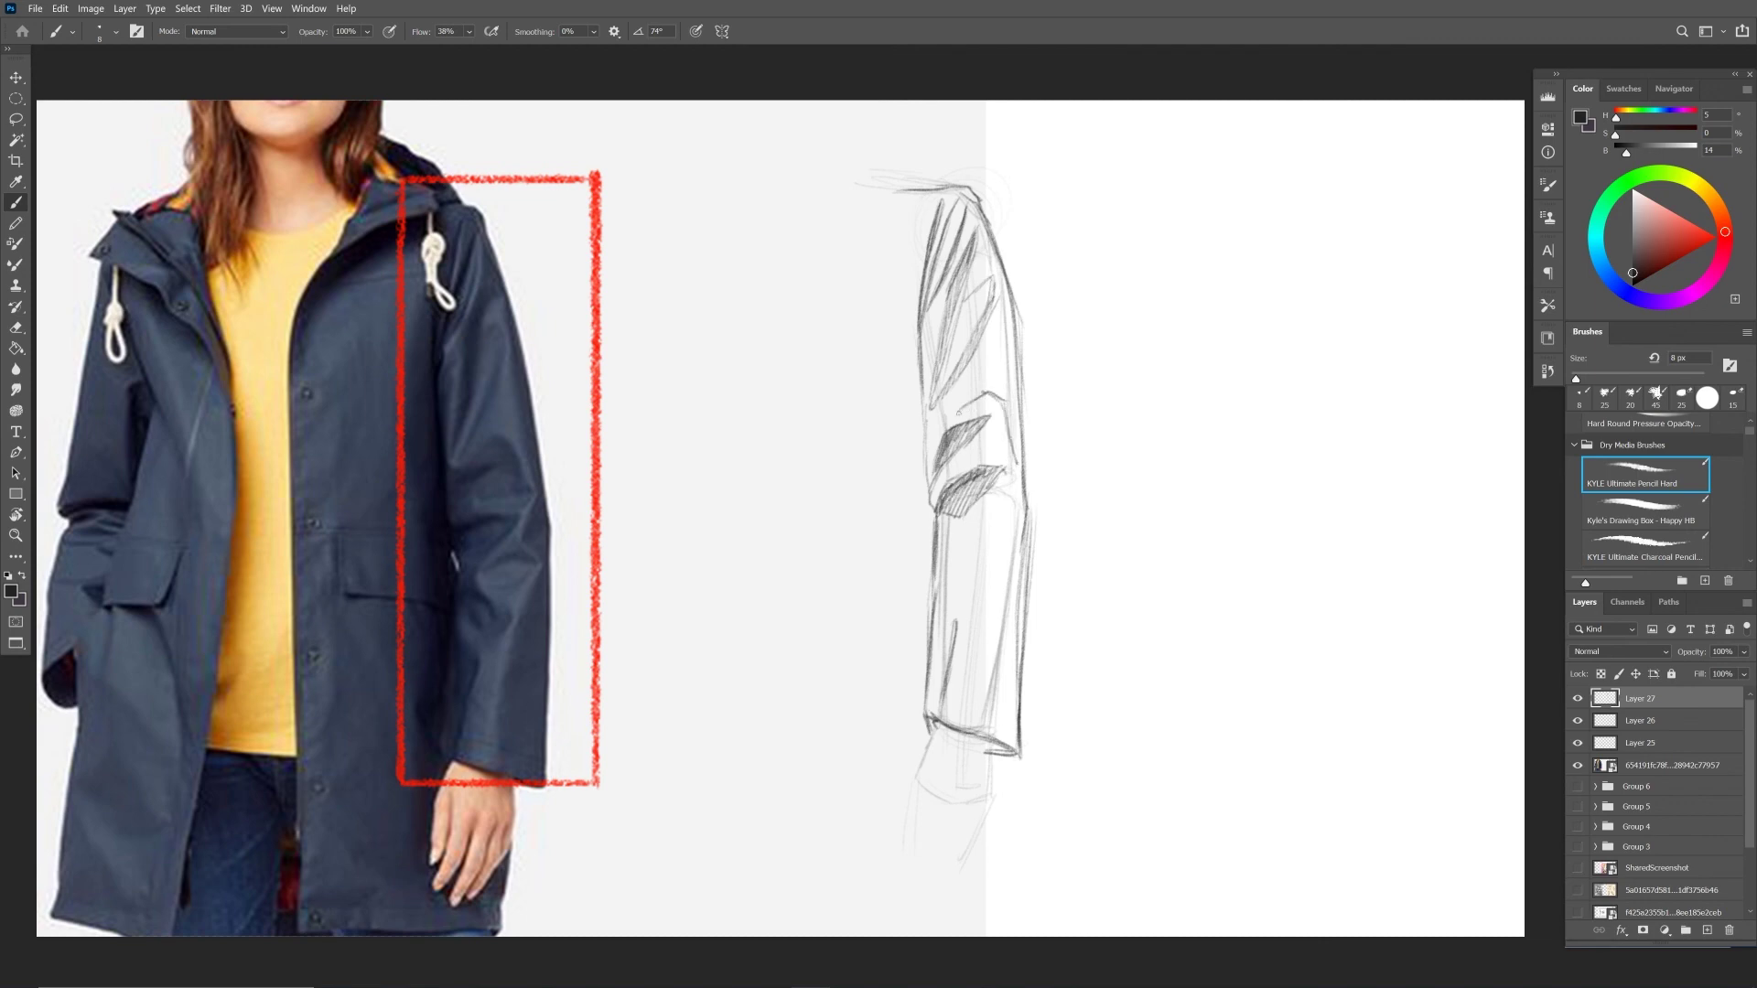
pyautogui.moveTo(961, 535)
pyautogui.mouseDown()
pyautogui.moveTo(994, 506)
pyautogui.moveTo(957, 540)
pyautogui.moveTo(1009, 550)
pyautogui.moveTo(1010, 509)
pyautogui.moveTo(1018, 531)
pyautogui.moveTo(972, 578)
pyautogui.moveTo(952, 573)
pyautogui.moveTo(984, 616)
pyautogui.moveTo(991, 597)
pyautogui.moveTo(946, 671)
pyautogui.mouseUp()
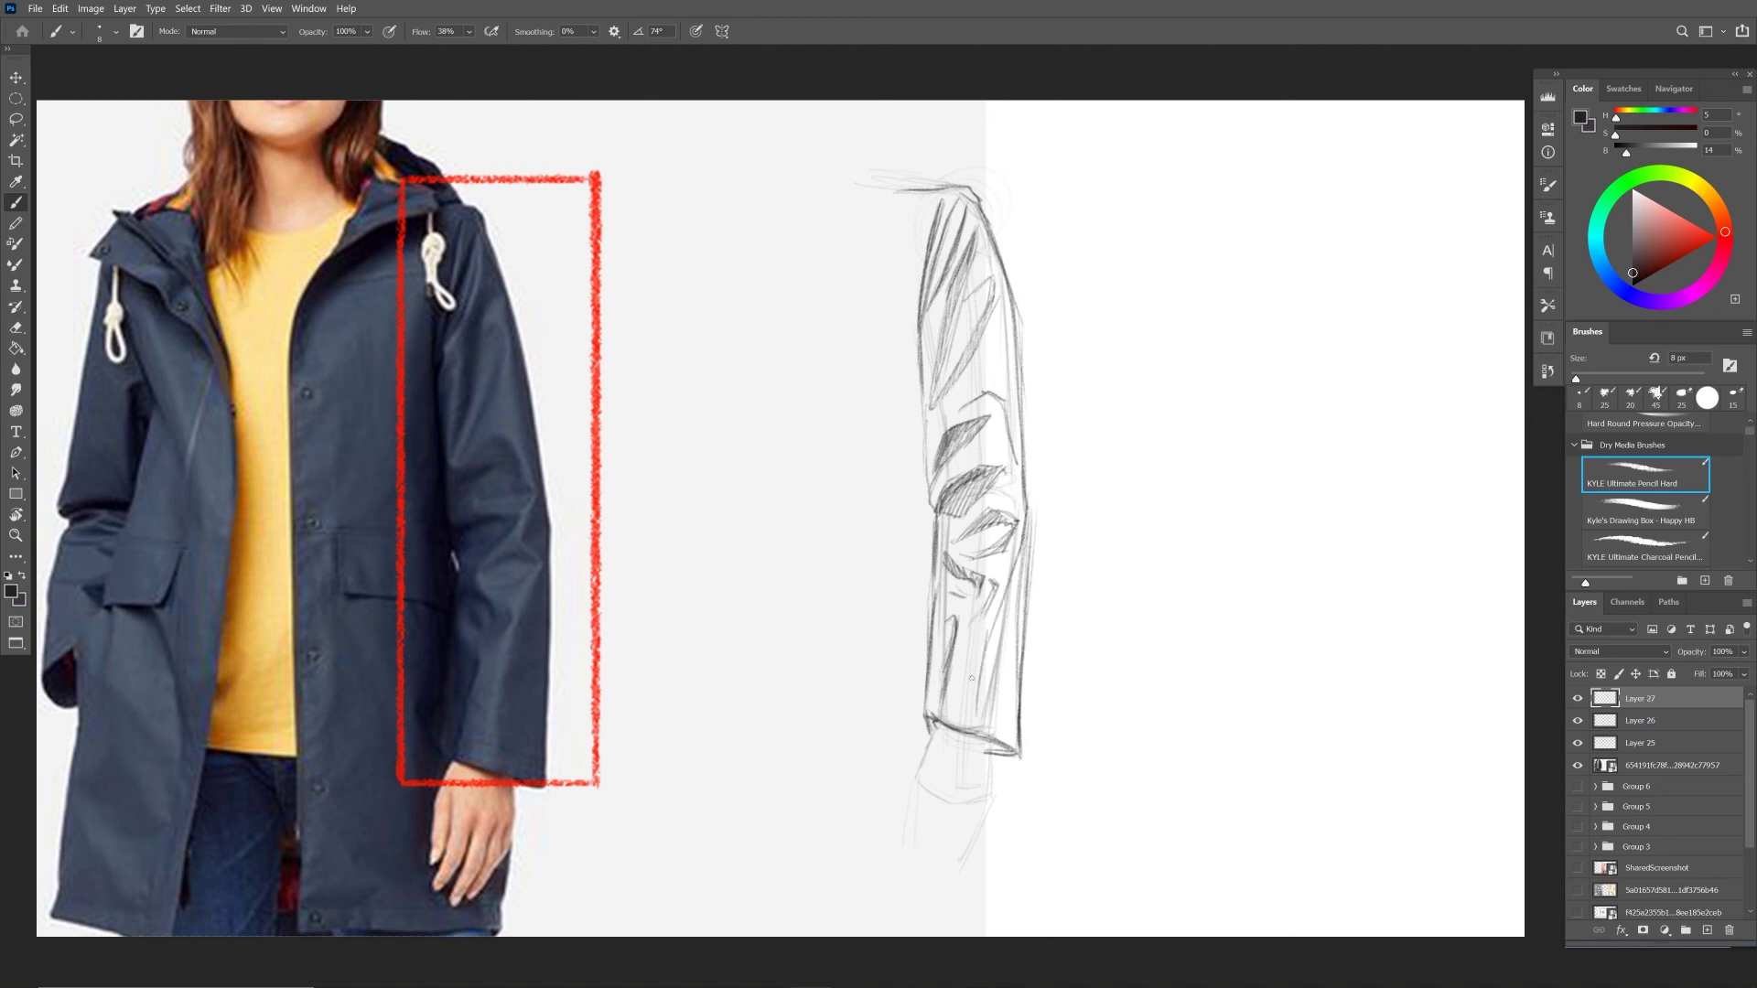
pyautogui.moveTo(1027, 538)
pyautogui.mouseDown()
pyautogui.moveTo(977, 695)
pyautogui.moveTo(1015, 739)
pyautogui.mouseUp()
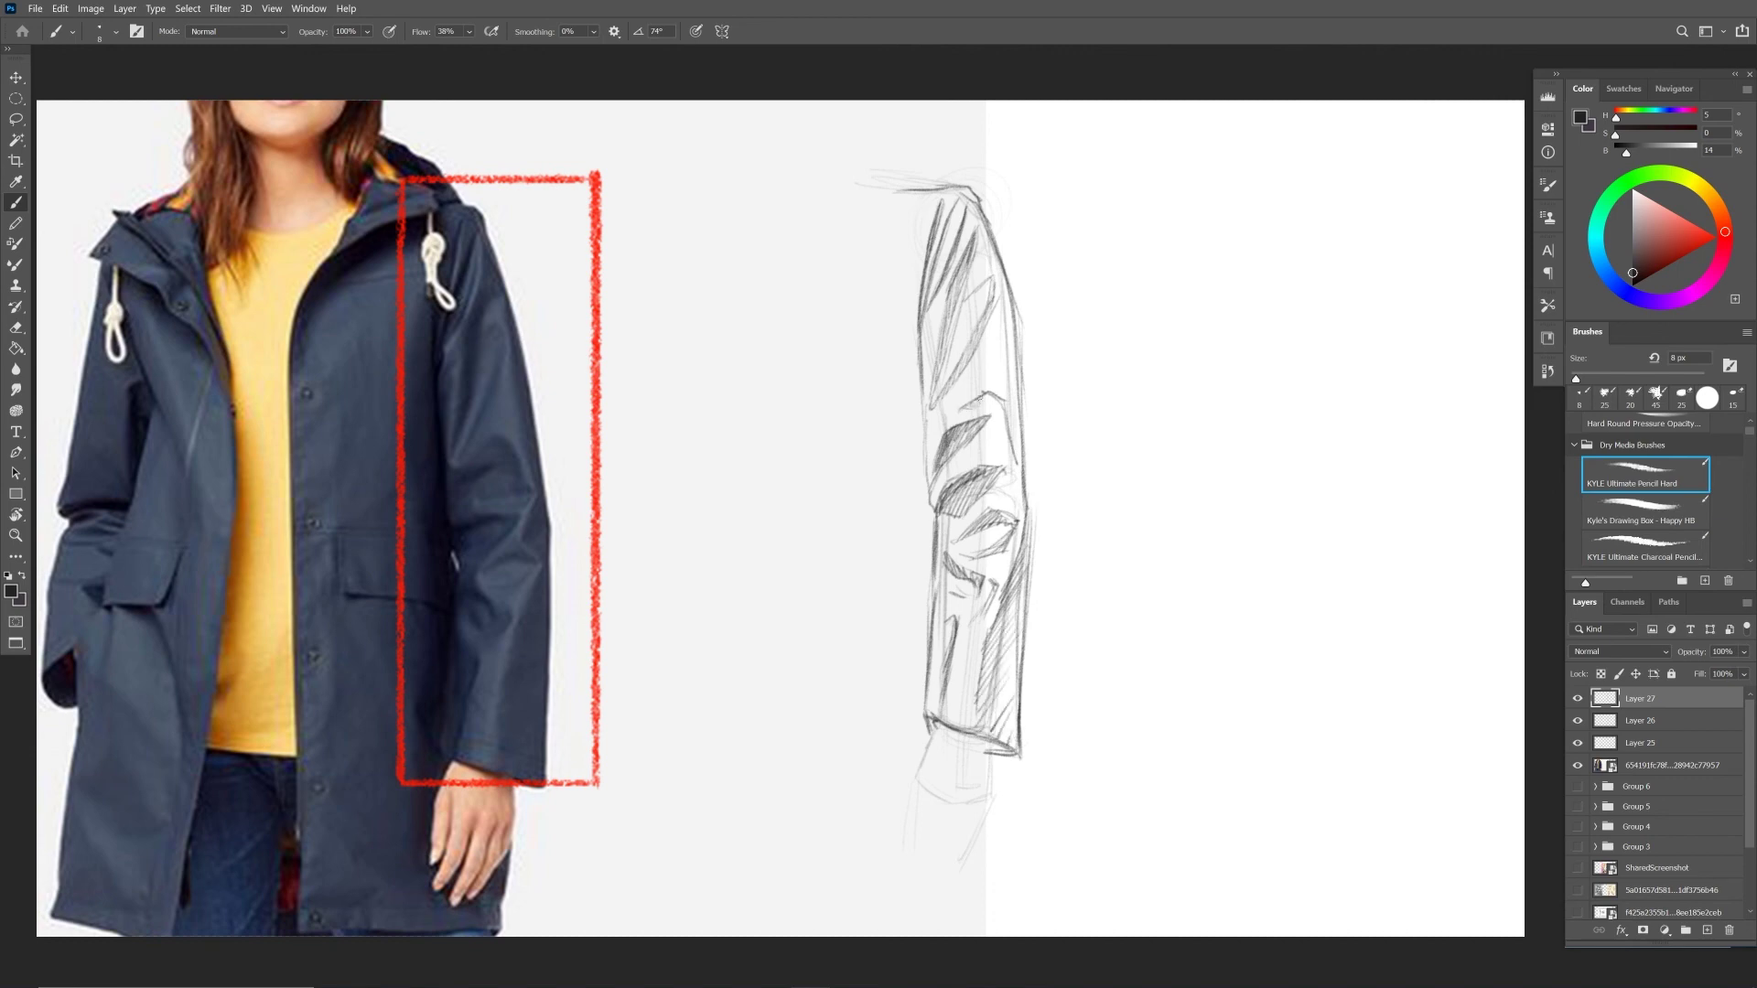
# Hatch the upper sleeve's outer edge, deepen its diagonal fold shadows and darken the outer corner of the cuff.
pyautogui.moveTo(996, 408); pyautogui.dragTo(1012, 457)
pyautogui.moveTo(996, 304); pyautogui.dragTo(1023, 476)
pyautogui.moveTo(966, 296)
pyautogui.mouseDown()
pyautogui.moveTo(980, 244)
pyautogui.moveTo(1000, 260)
pyautogui.moveTo(995, 199)
pyautogui.mouseUp()
pyautogui.moveTo(997, 267); pyautogui.dragTo(1024, 480)
pyautogui.moveTo(937, 401); pyautogui.dragTo(970, 336)
pyautogui.moveTo(968, 350); pyautogui.dragTo(998, 296)
pyautogui.moveTo(947, 393); pyautogui.dragTo(996, 297)
pyautogui.moveTo(941, 352); pyautogui.dragTo(967, 252)
pyautogui.moveTo(941, 355); pyautogui.dragTo(954, 293)
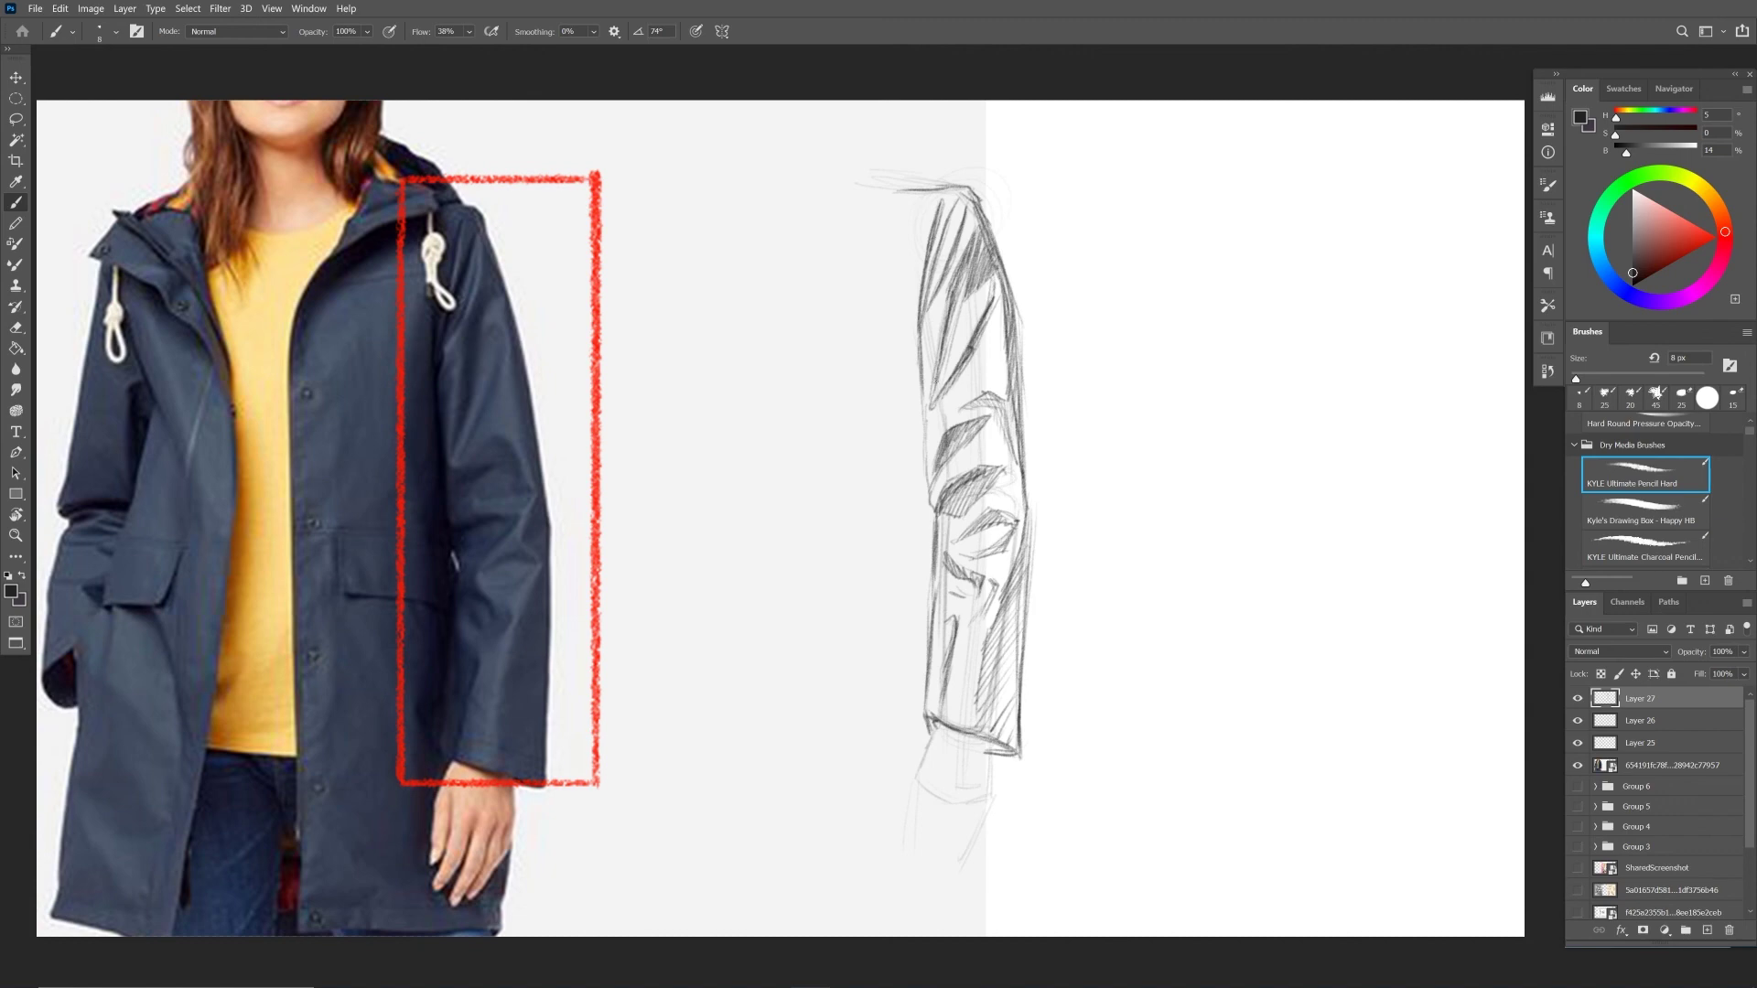
pyautogui.moveTo(992, 743); pyautogui.dragTo(1014, 754)
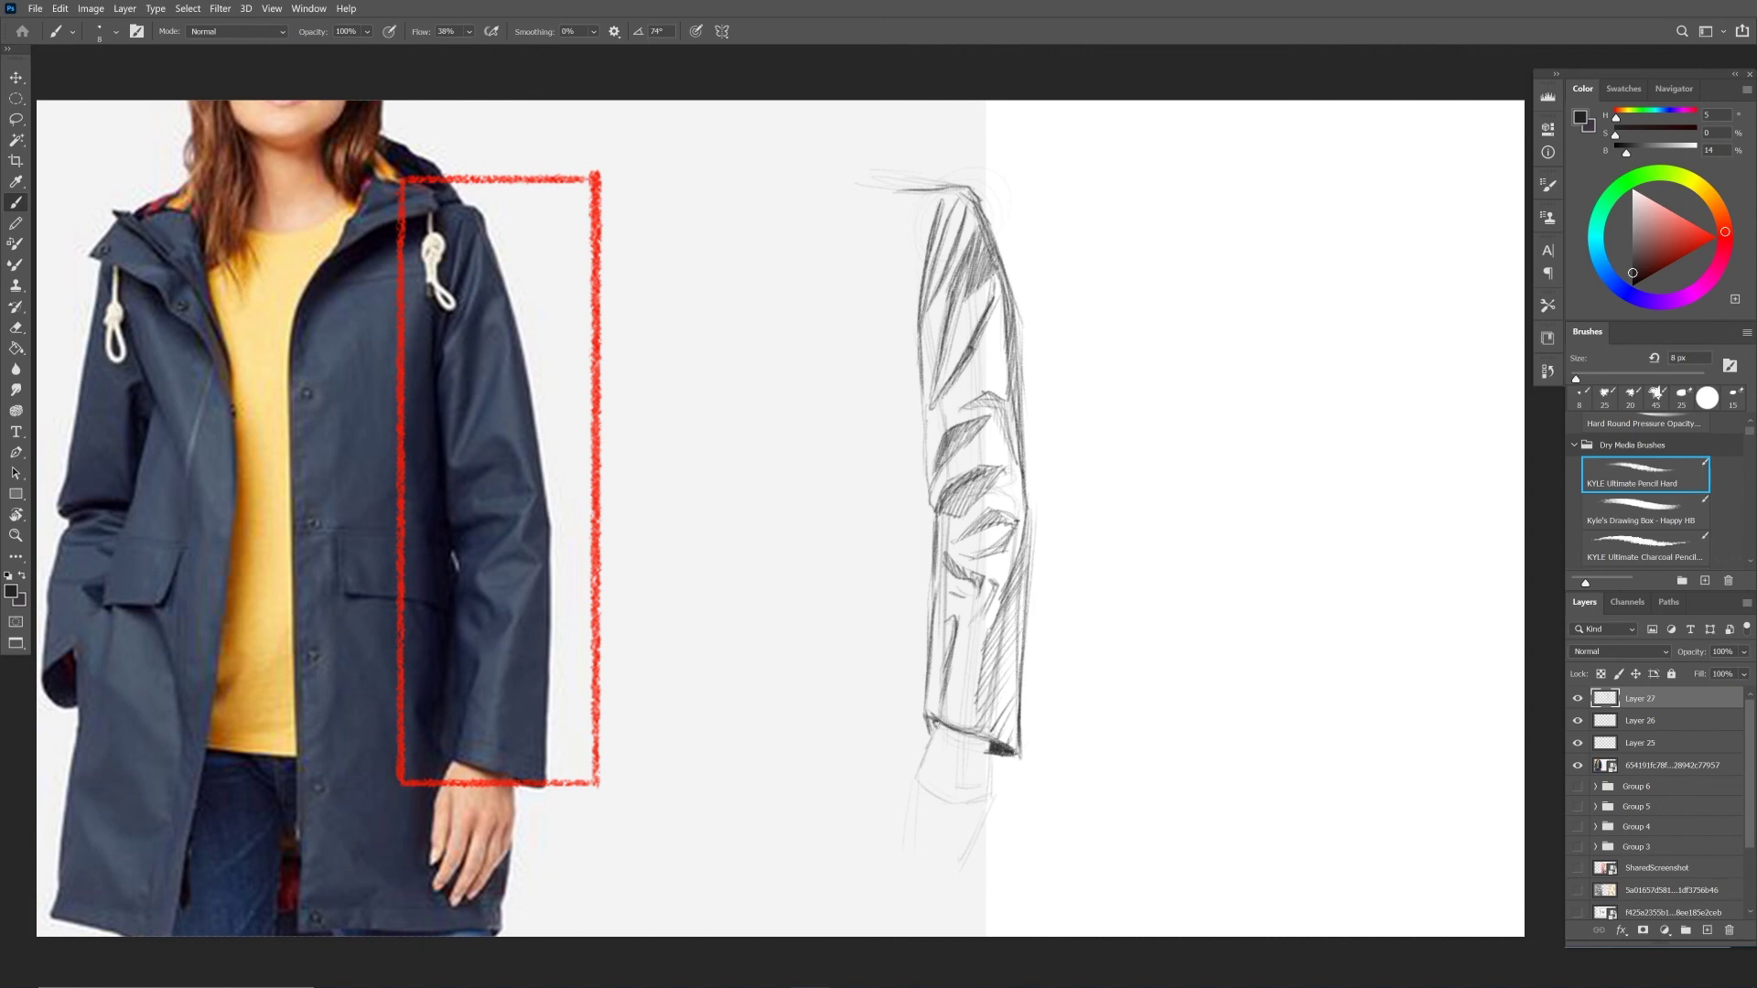